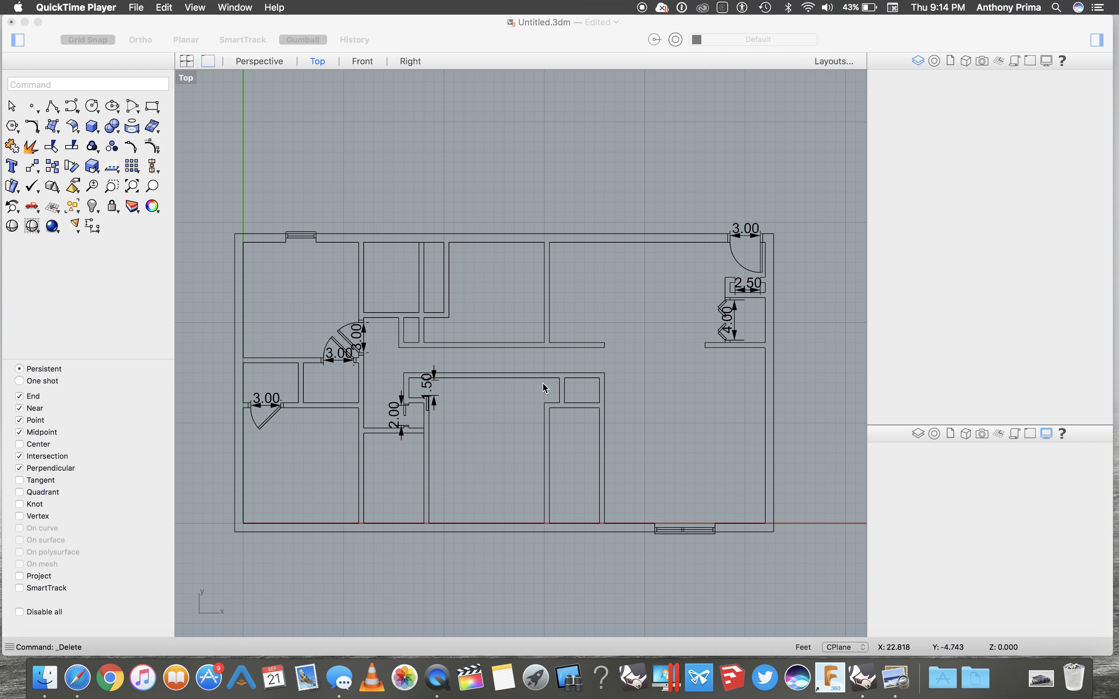
Start a three-point rectangle in the empty area above the existing floor plan, with a 20-foot horizontal base edge starting at X 10, Y 40.
scroll(545, 389, up, 10)
scroll(546, 389, up, 10)
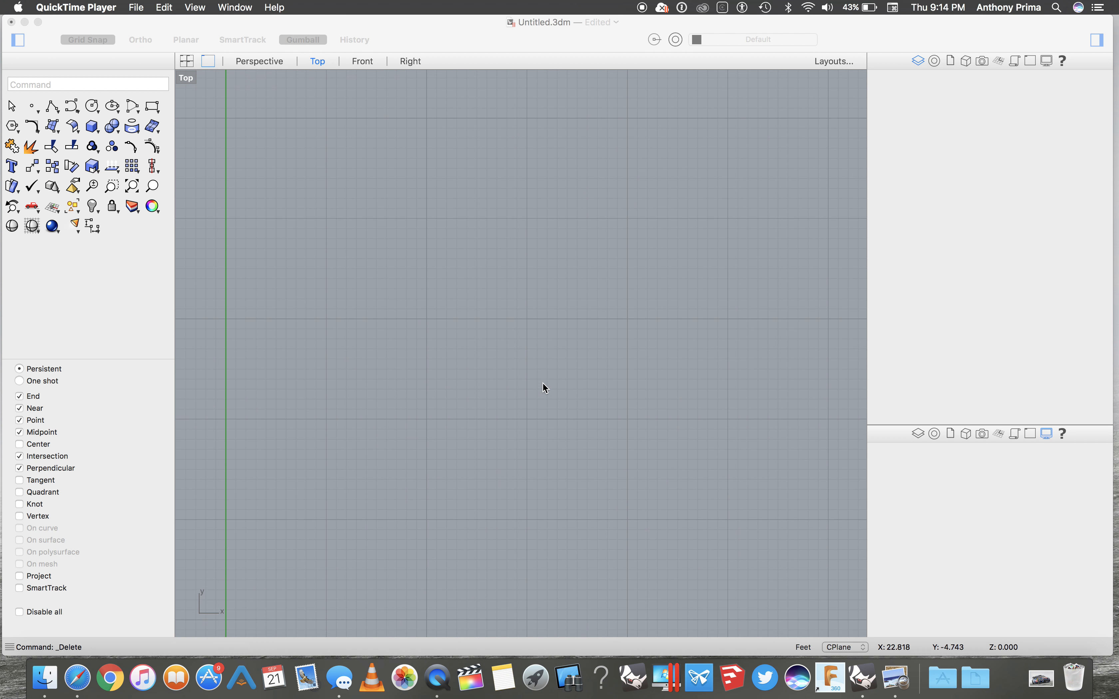
scroll(491, 431, down, 5)
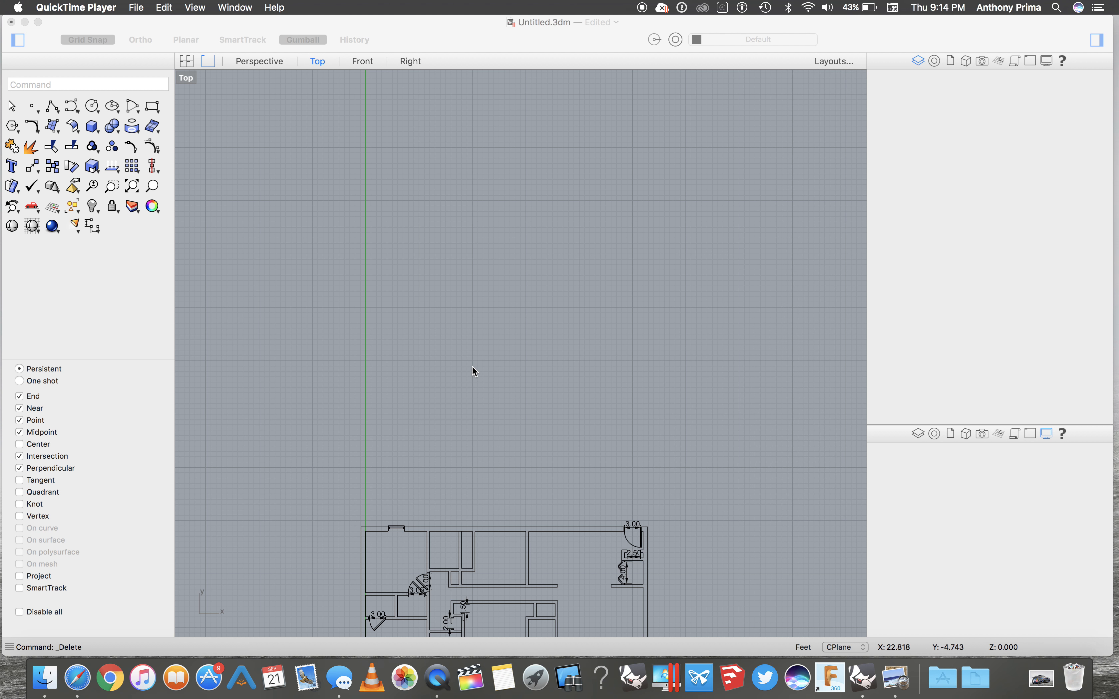
click(451, 390)
scroll(451, 389, up, 5)
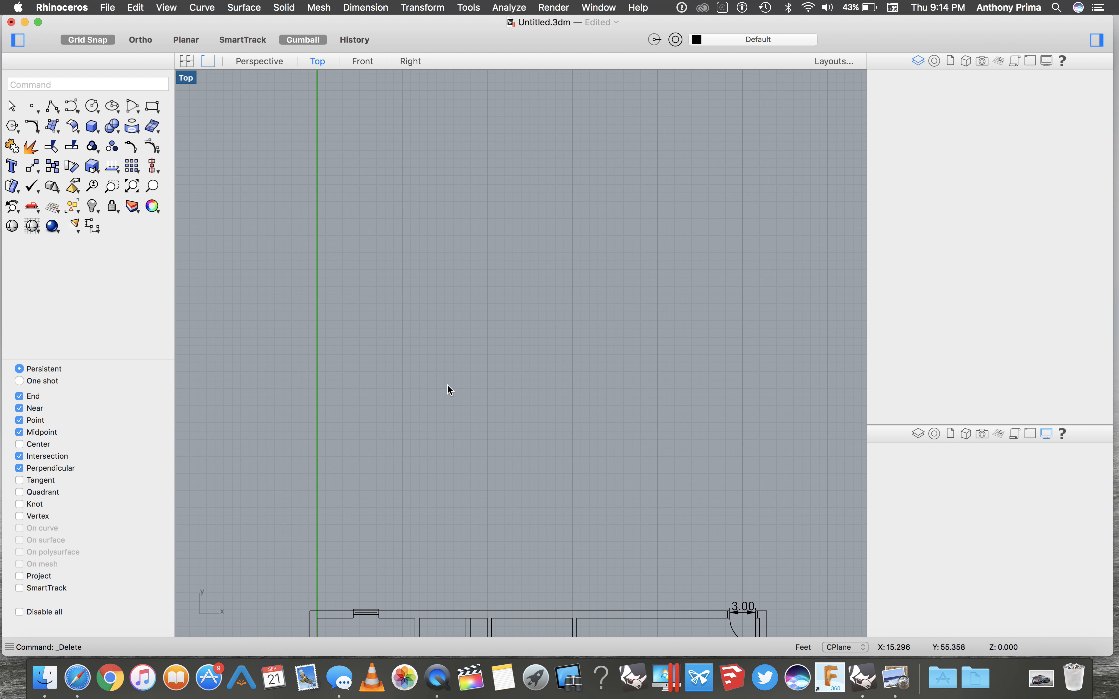
scroll(450, 389, up, 4)
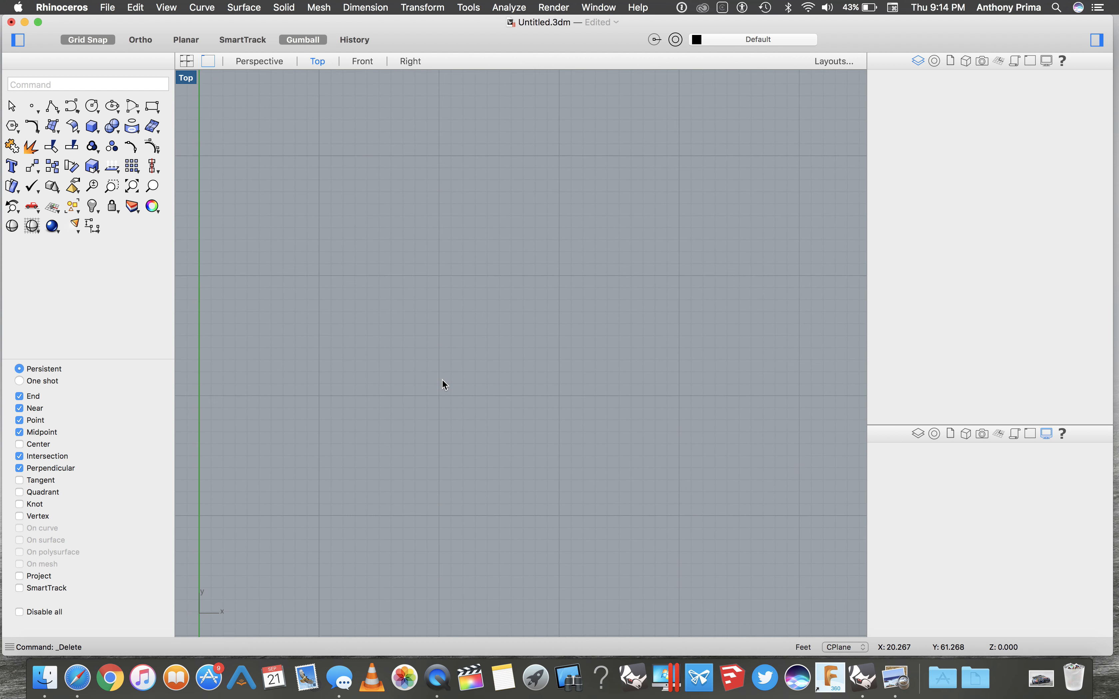
scroll(442, 379, down, 1)
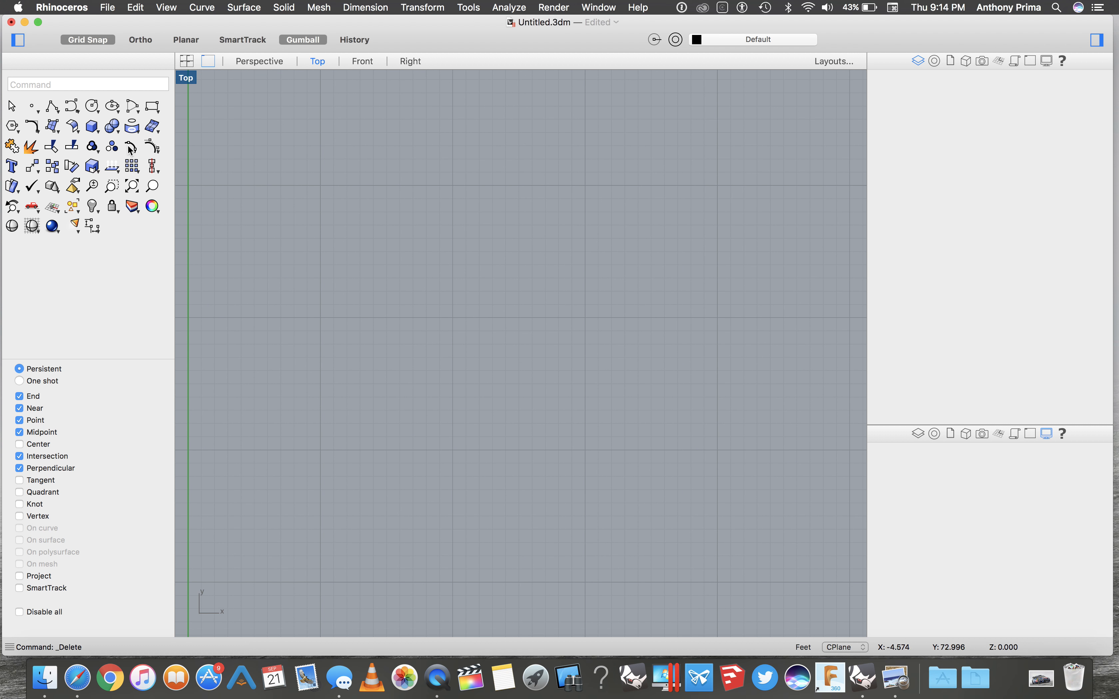
click(153, 107)
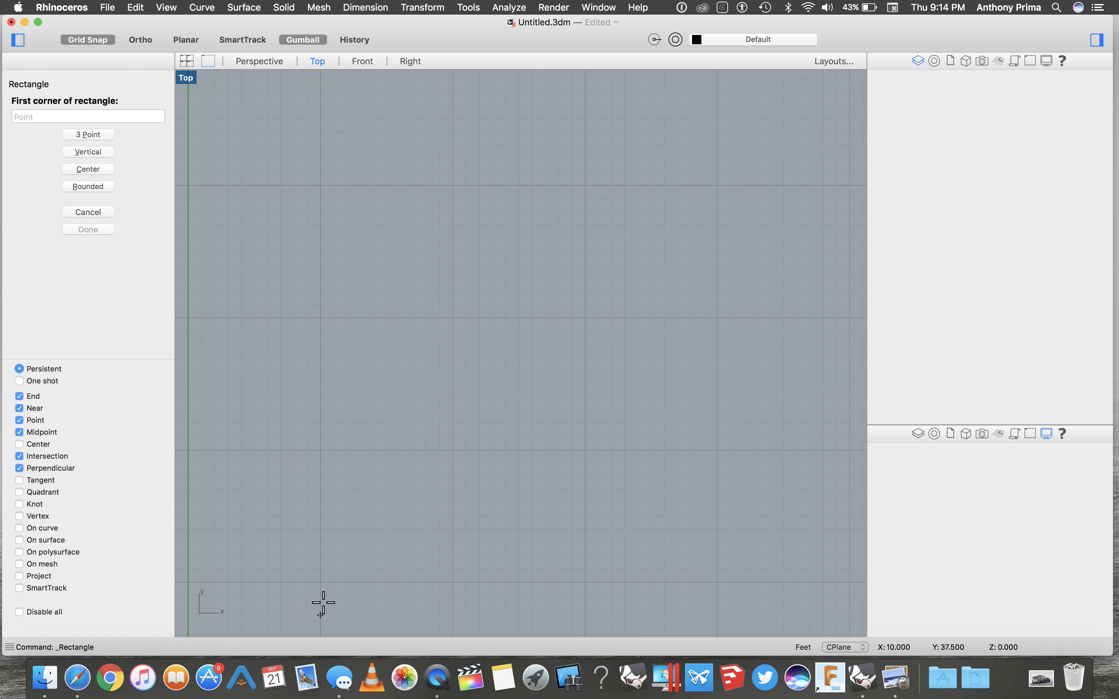
click(321, 582)
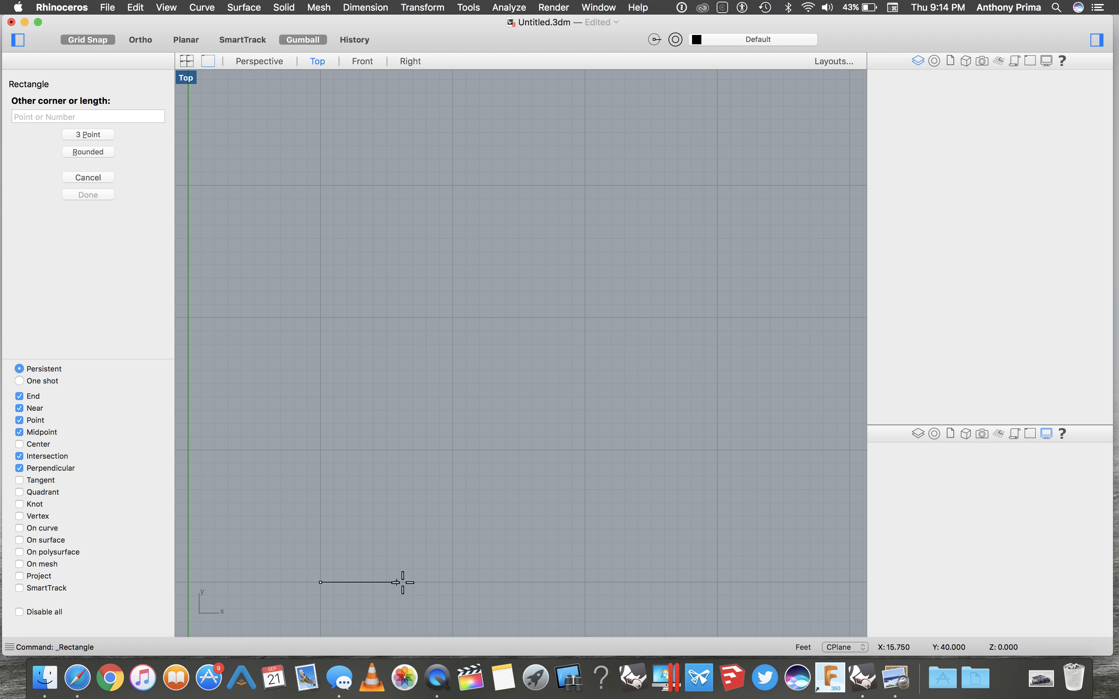
click(88, 134)
click(85, 115)
text(20)
key(Return)
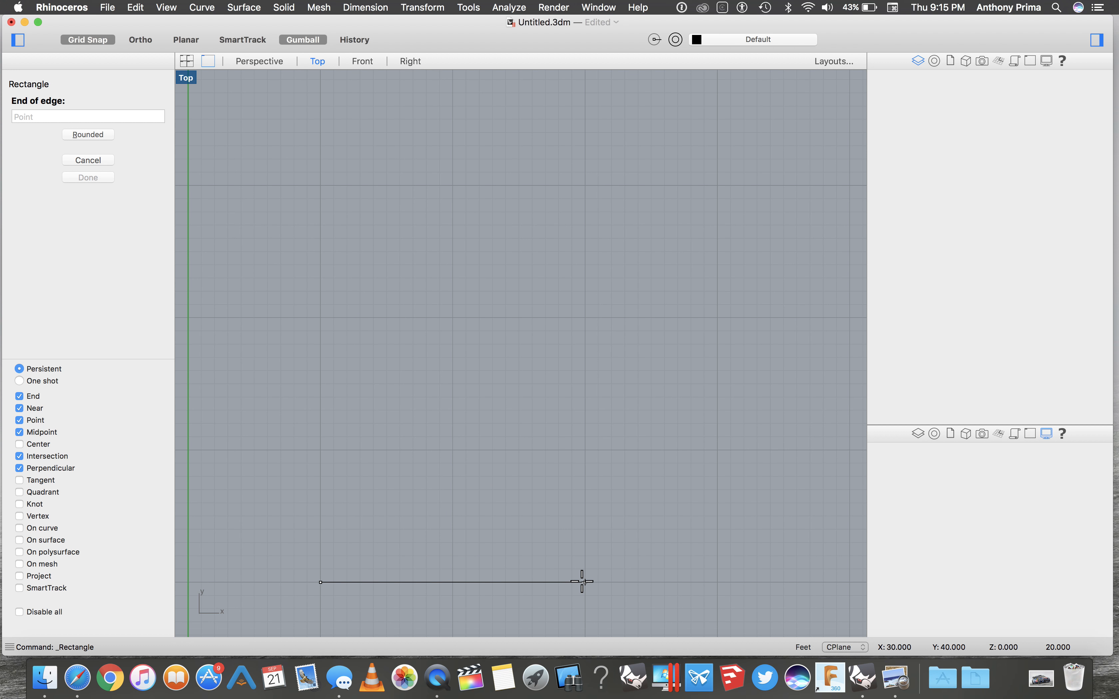
click(615, 582)
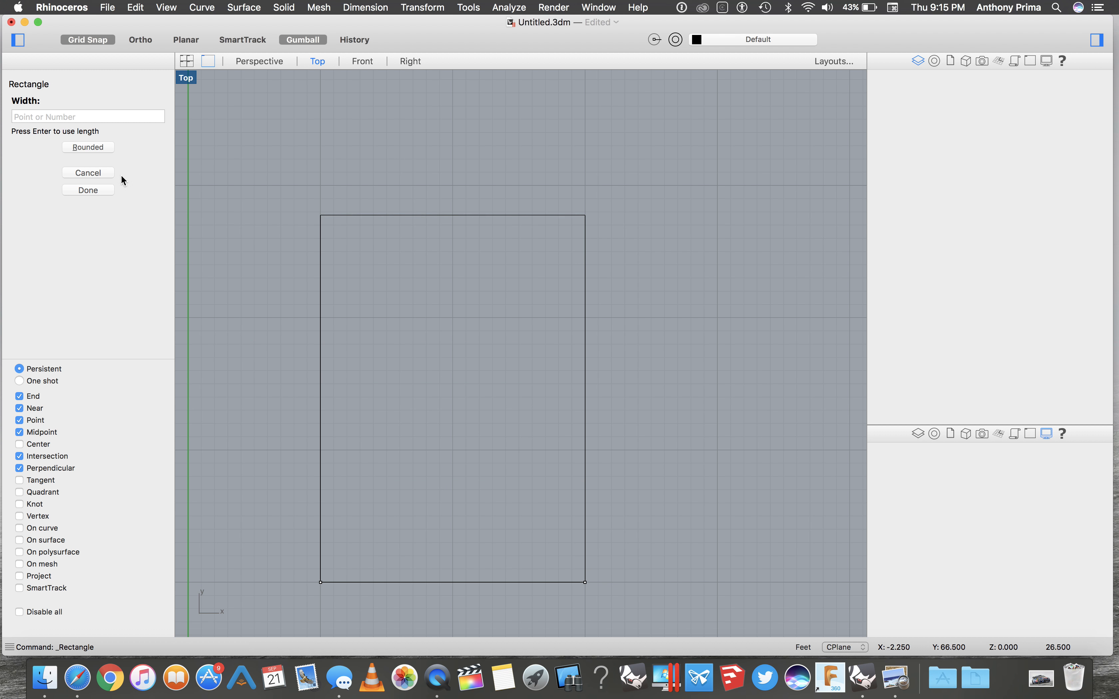
Set the rectangle's width to 30 feet and place it above the base edge.
click(88, 117)
text(30)
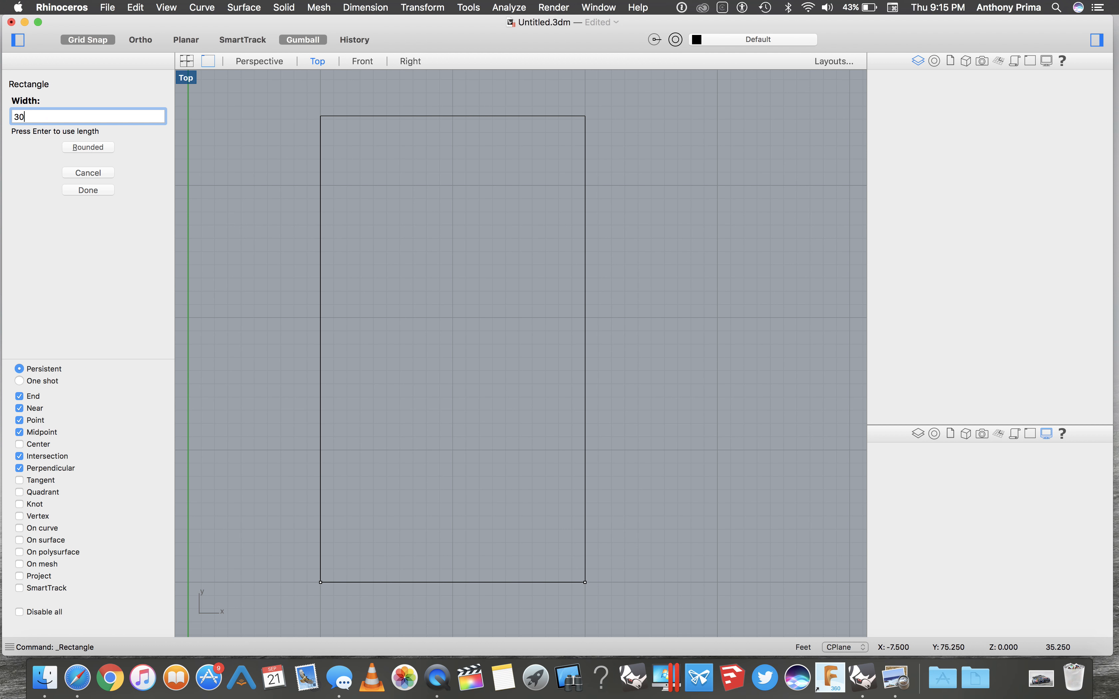
key(Return)
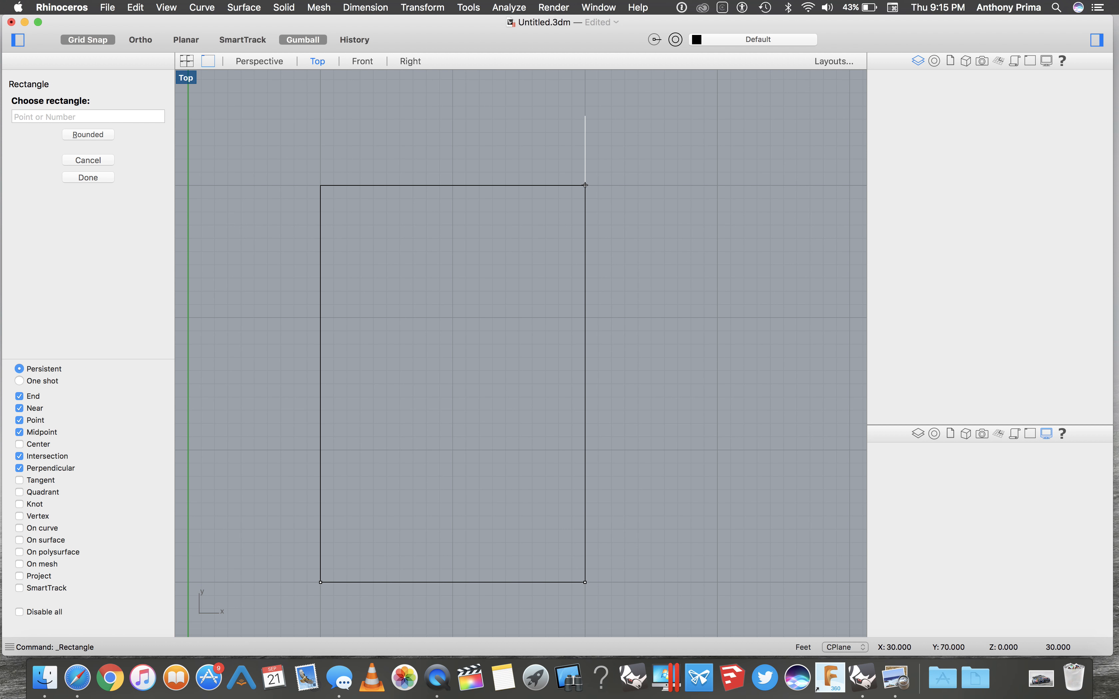
click(332, 145)
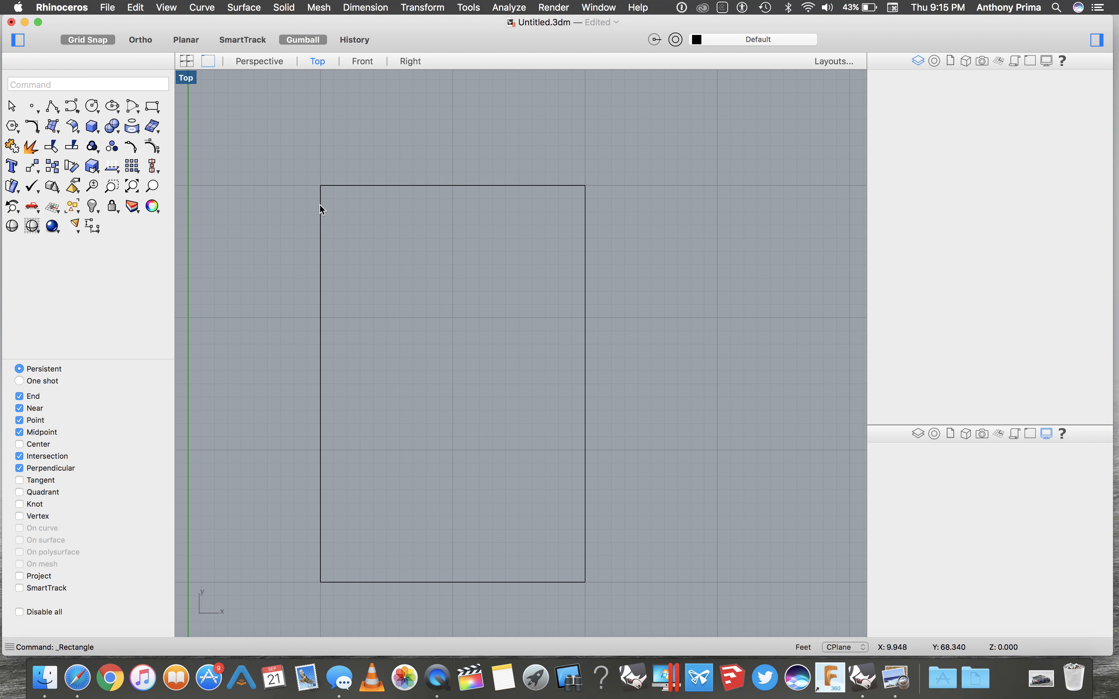
Offset the 20 by 30 foot rectangle outward by 0.85 feet with sharp corners to form the exterior wall.
click(321, 313)
click(639, 7)
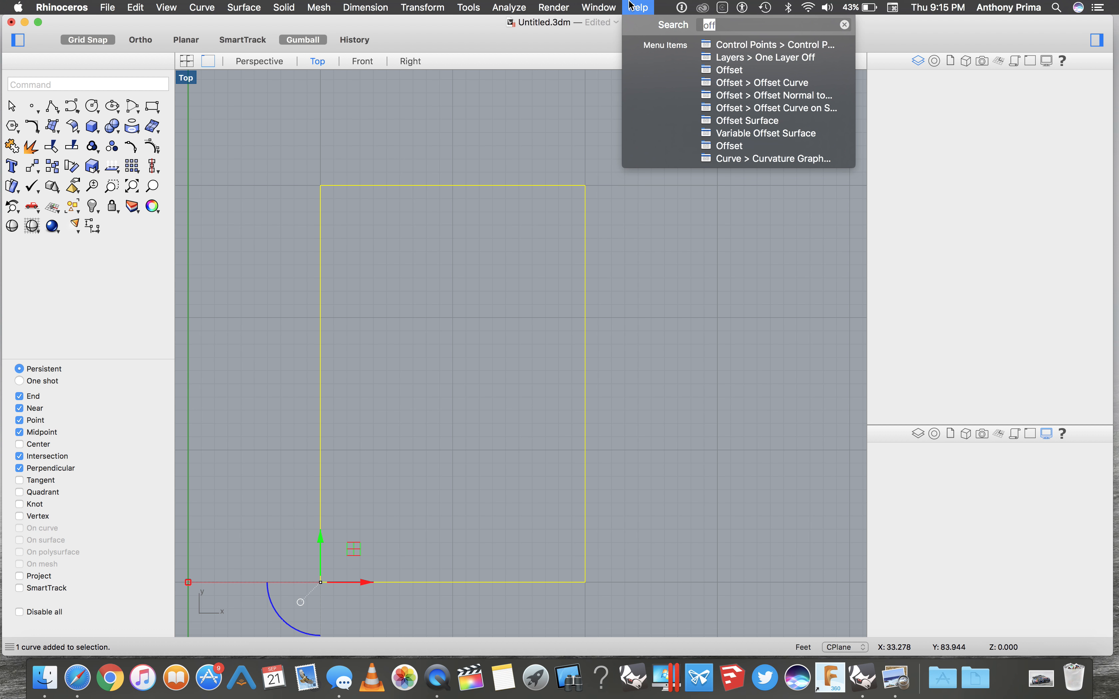
key(Escape)
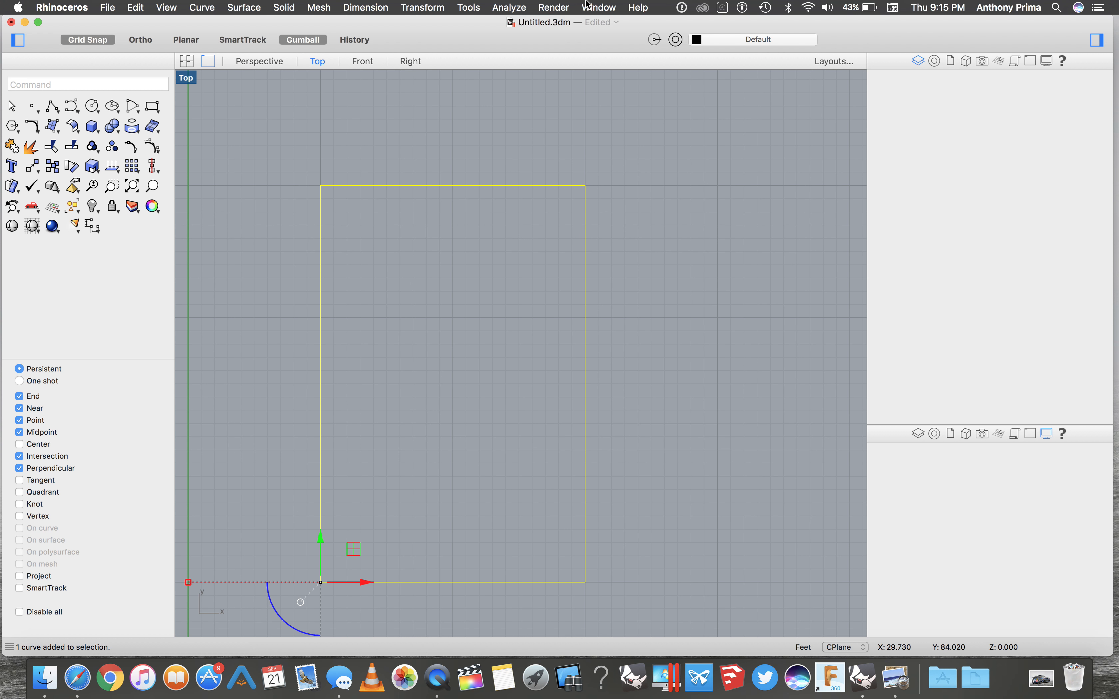
click(639, 7)
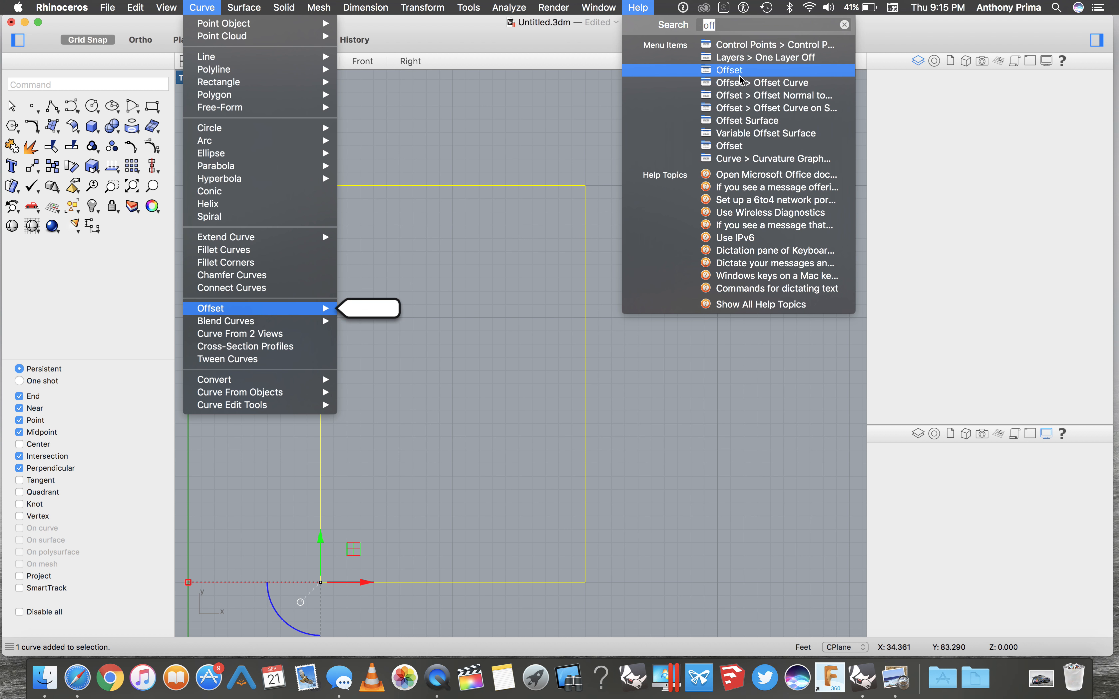
click(741, 82)
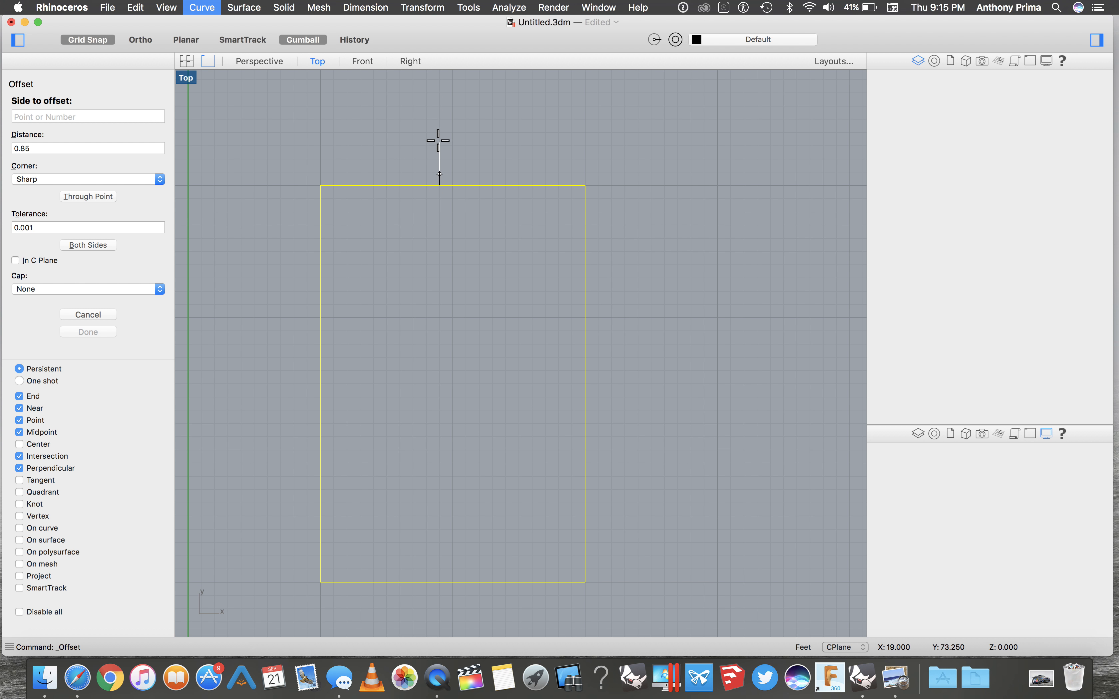
click(425, 133)
key(Escape)
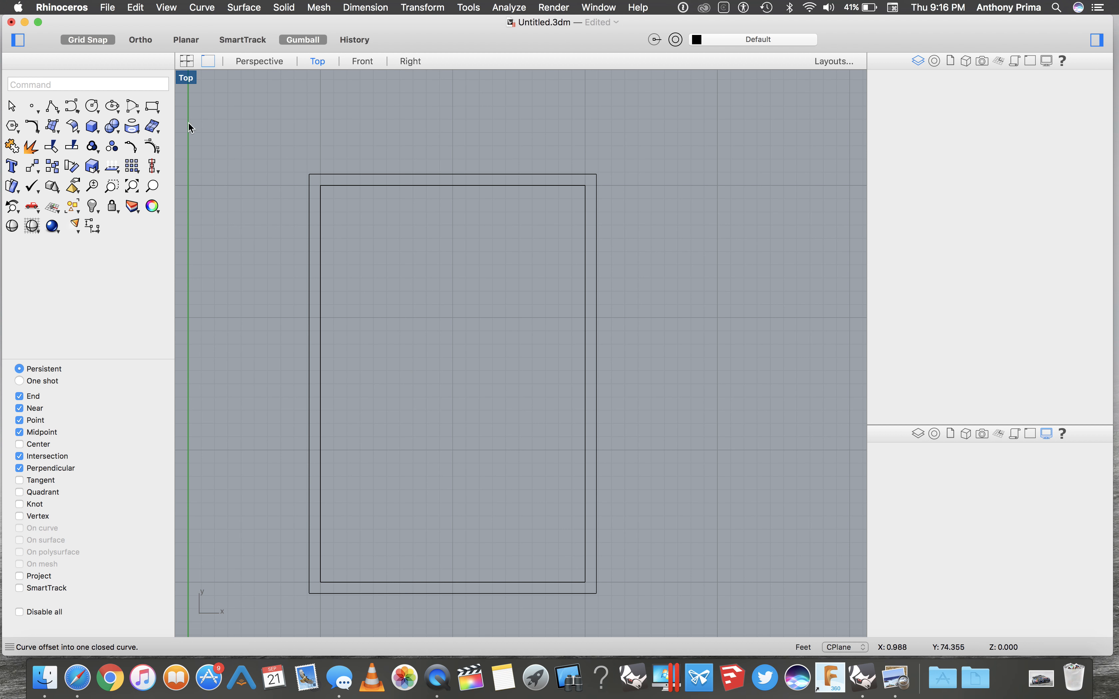
click(154, 108)
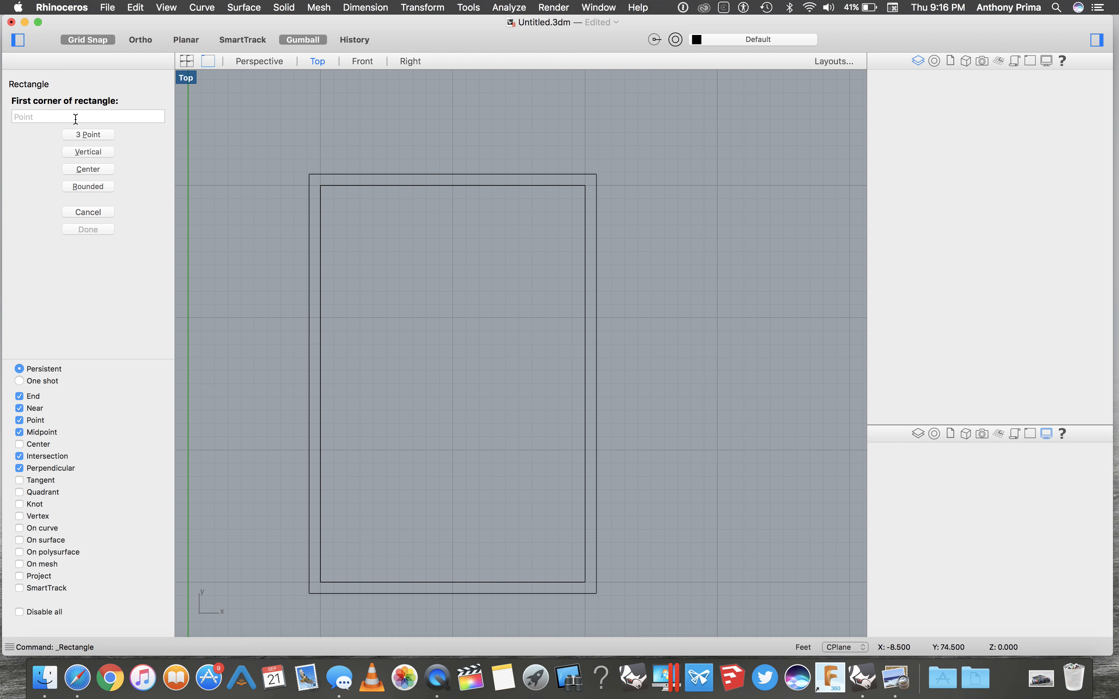
click(84, 133)
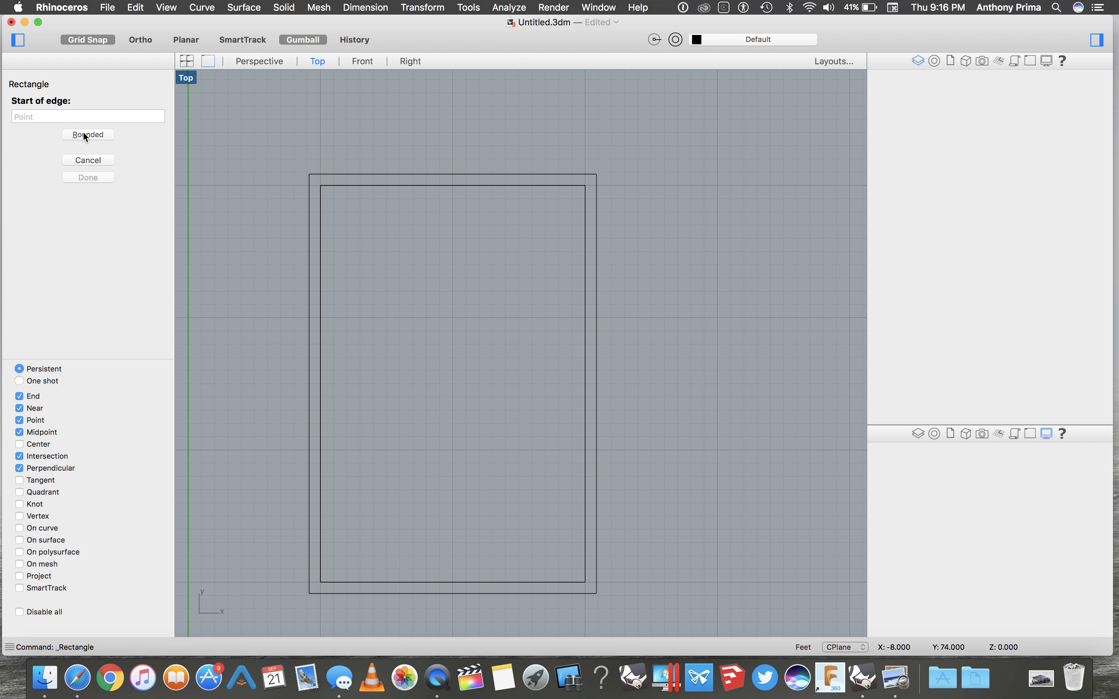
click(320, 185)
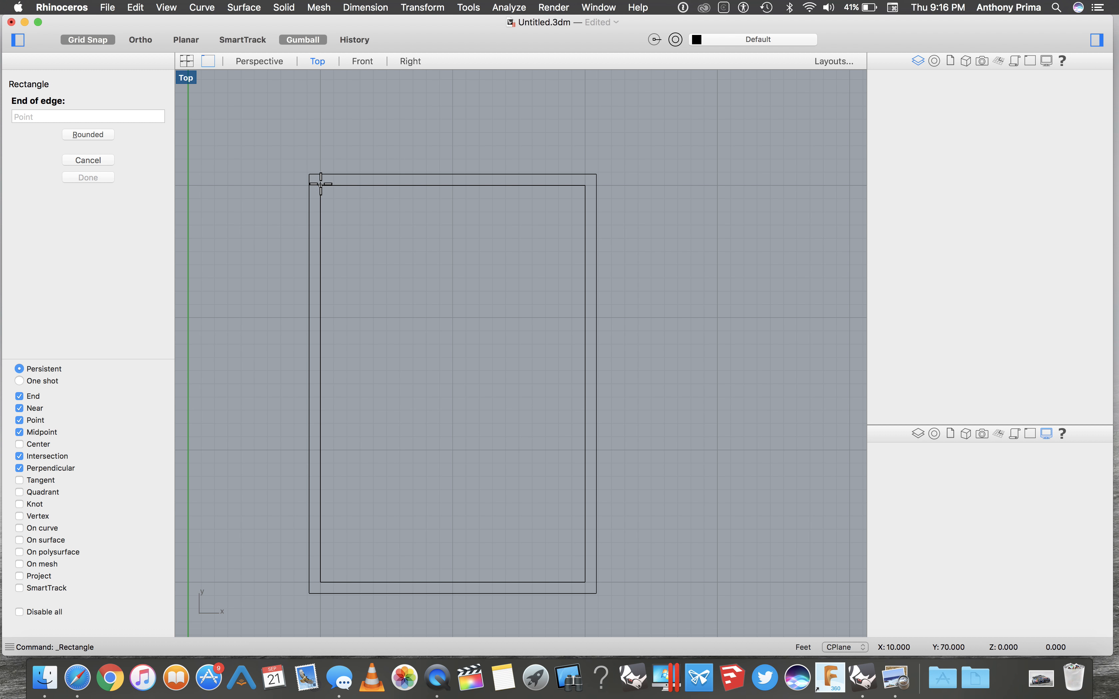
click(367, 205)
text(12)
key(Return)
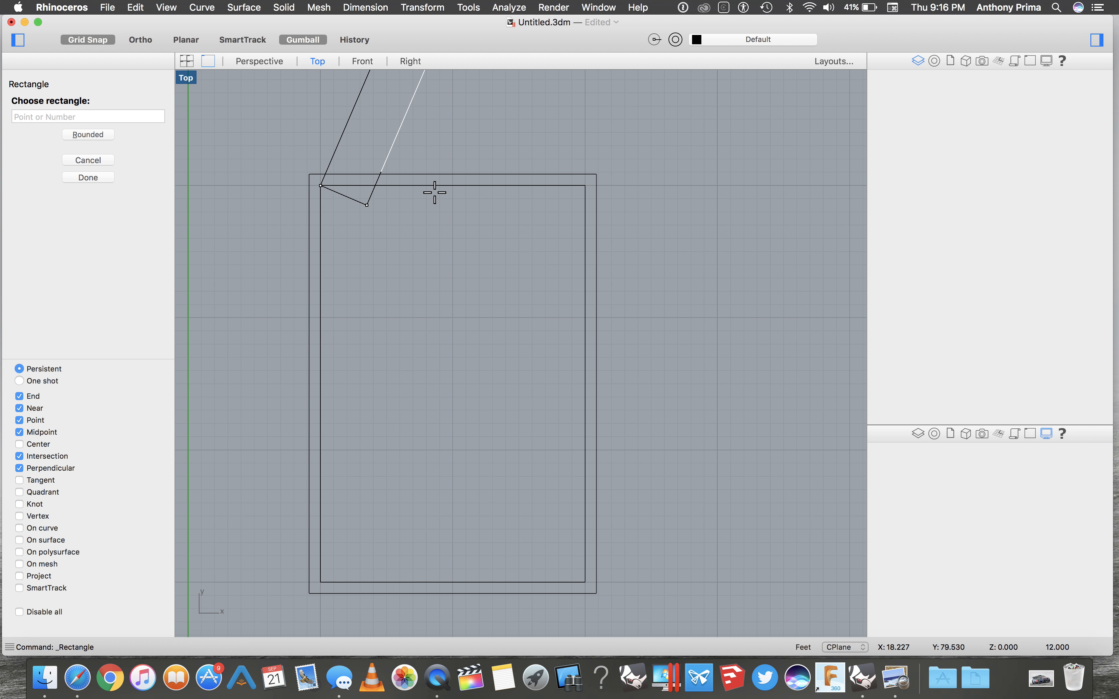
click(97, 160)
click(156, 110)
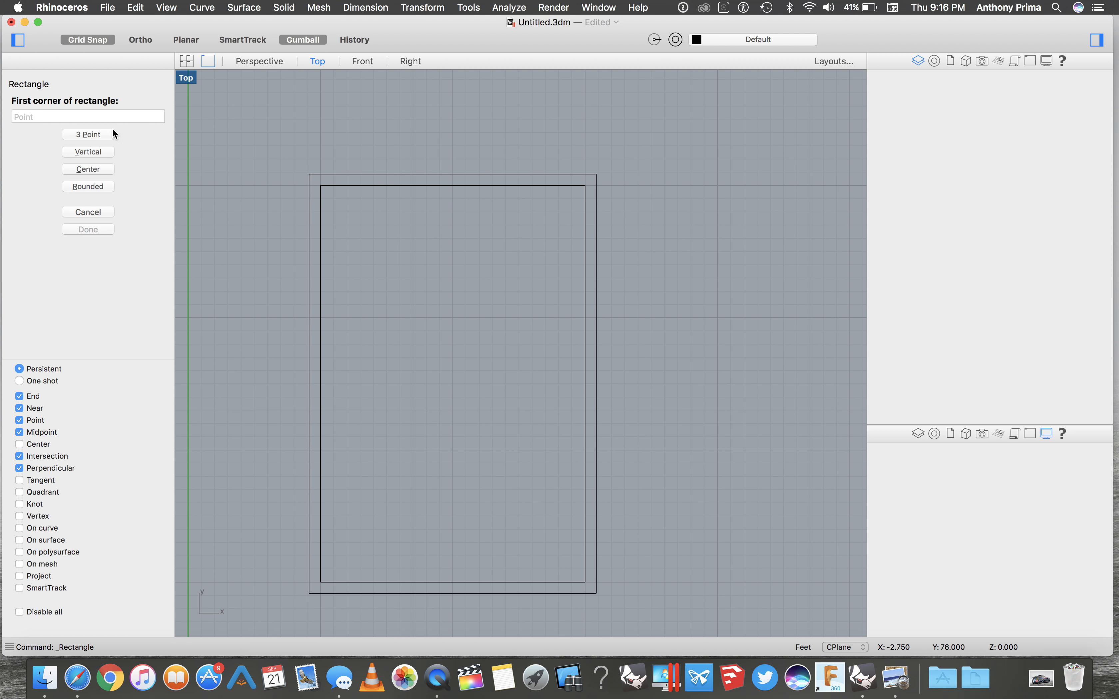
click(92, 135)
click(320, 186)
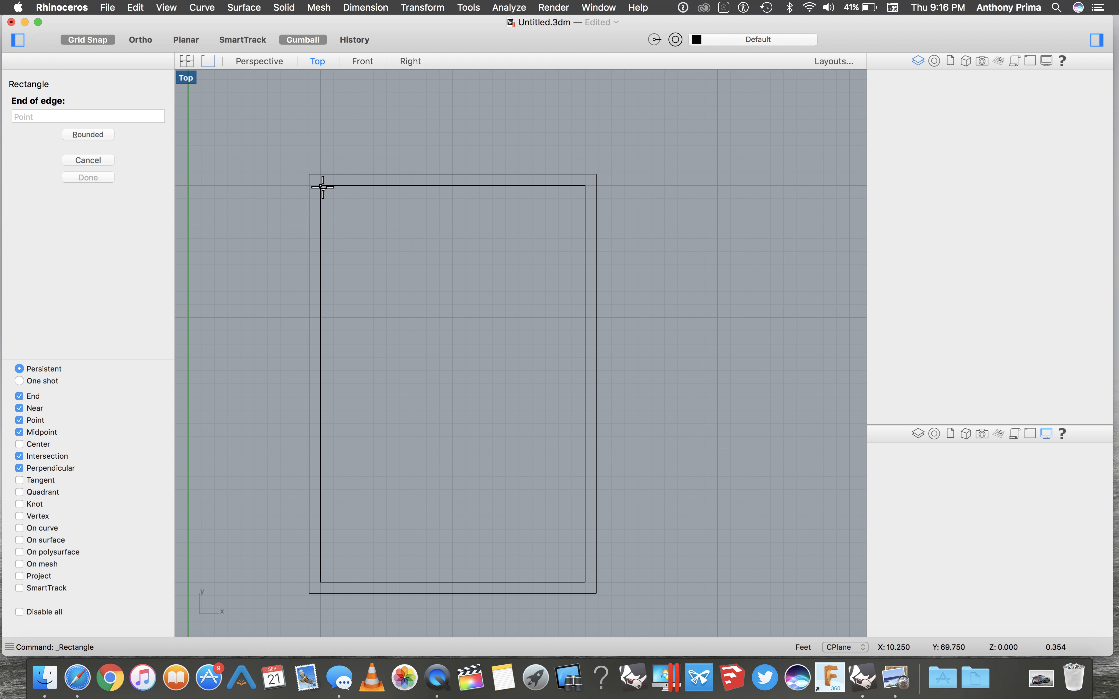
click(321, 186)
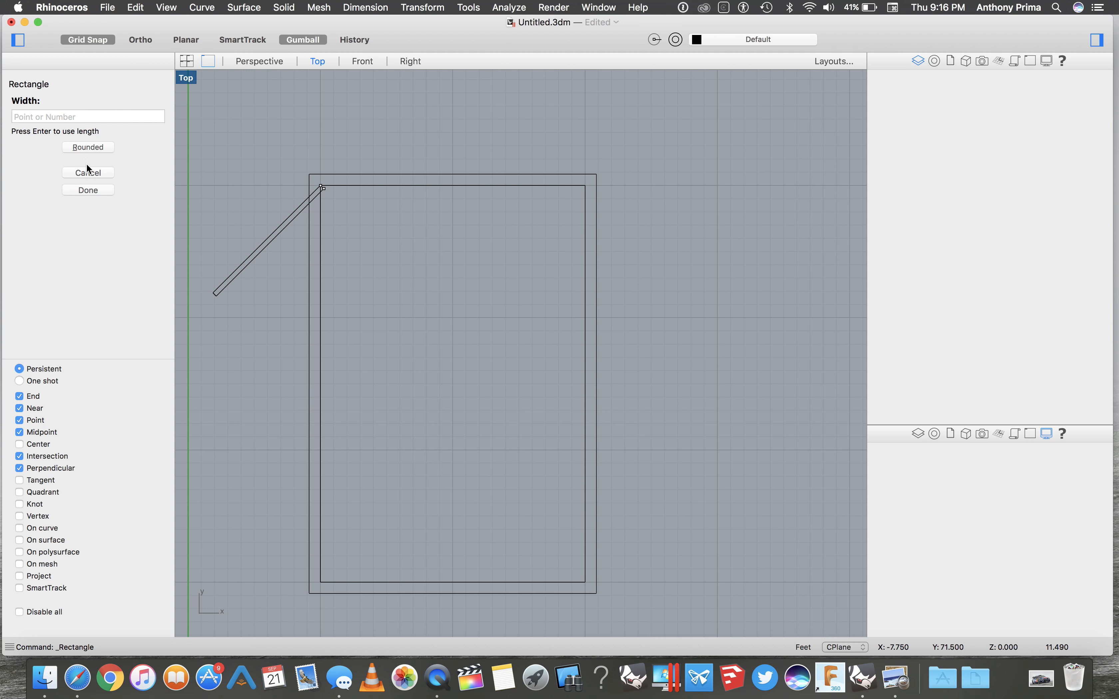
click(105, 172)
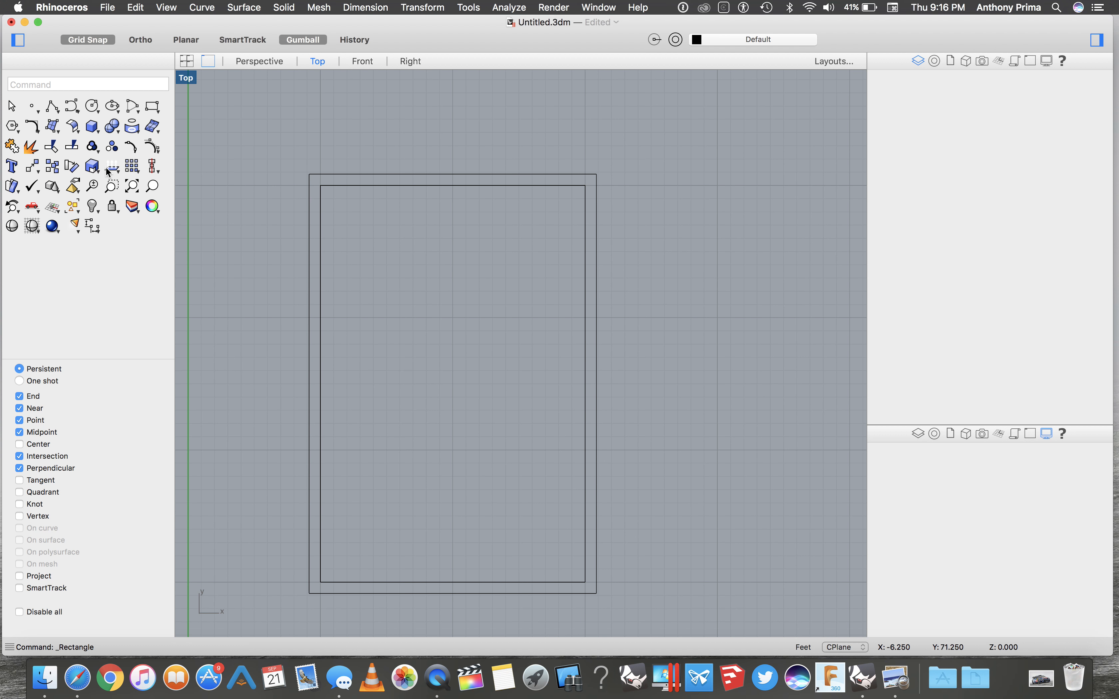
Draw a 12 by 12 foot three-point rectangle inside the inner wall outline, starting from its upper-left corner.
click(156, 111)
click(95, 133)
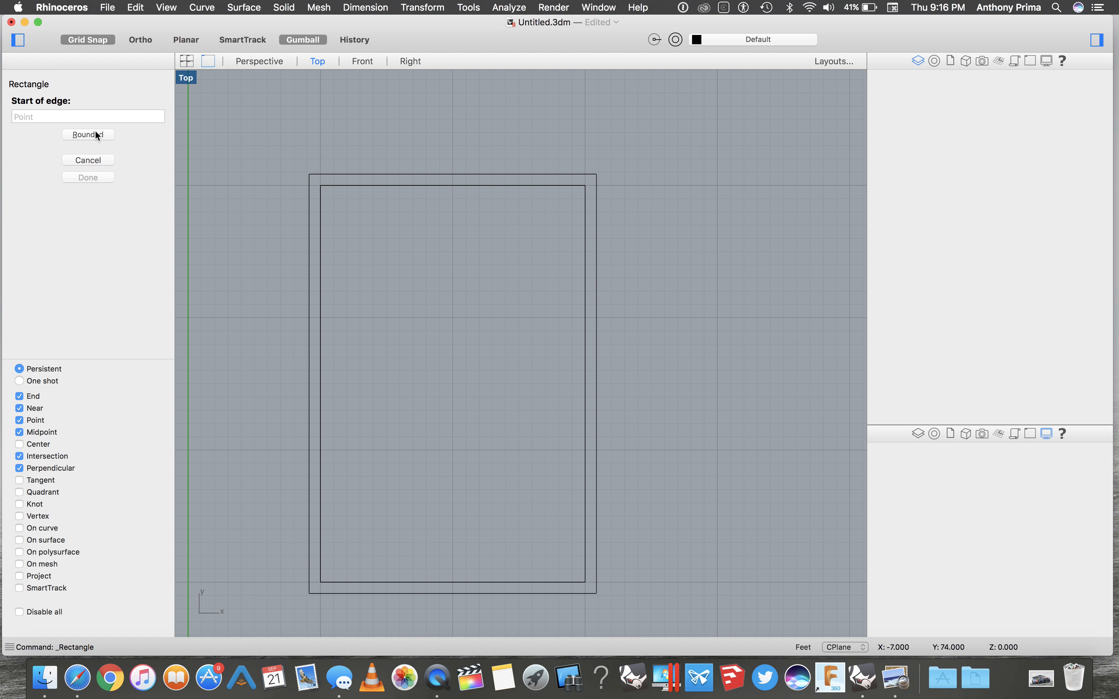
click(322, 186)
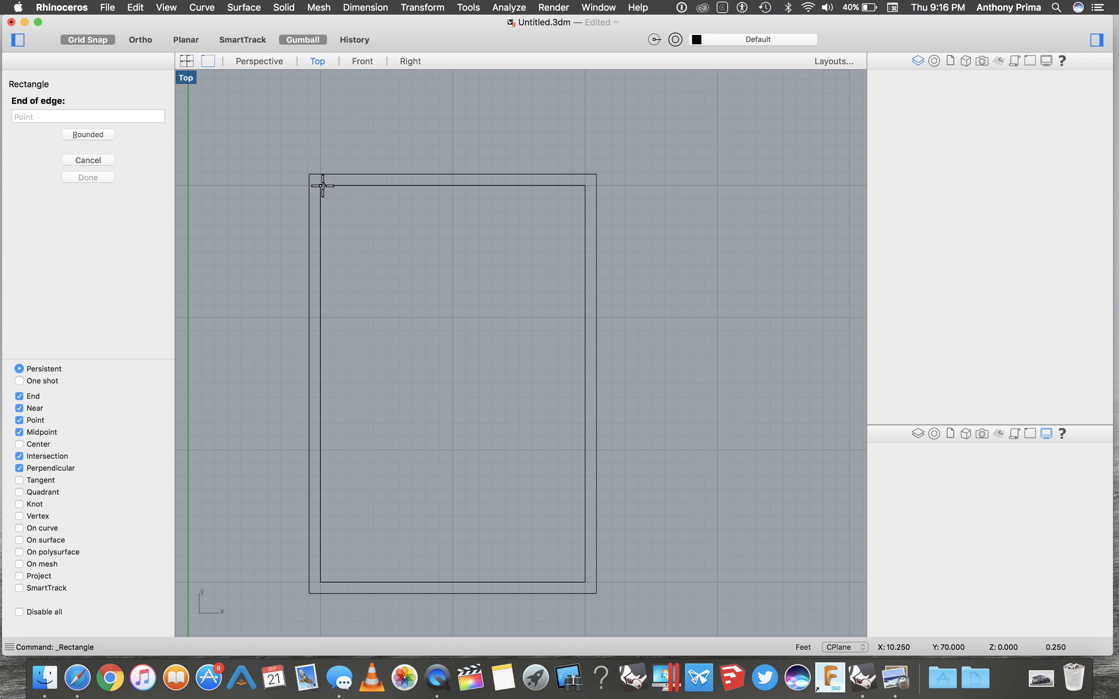
click(102, 116)
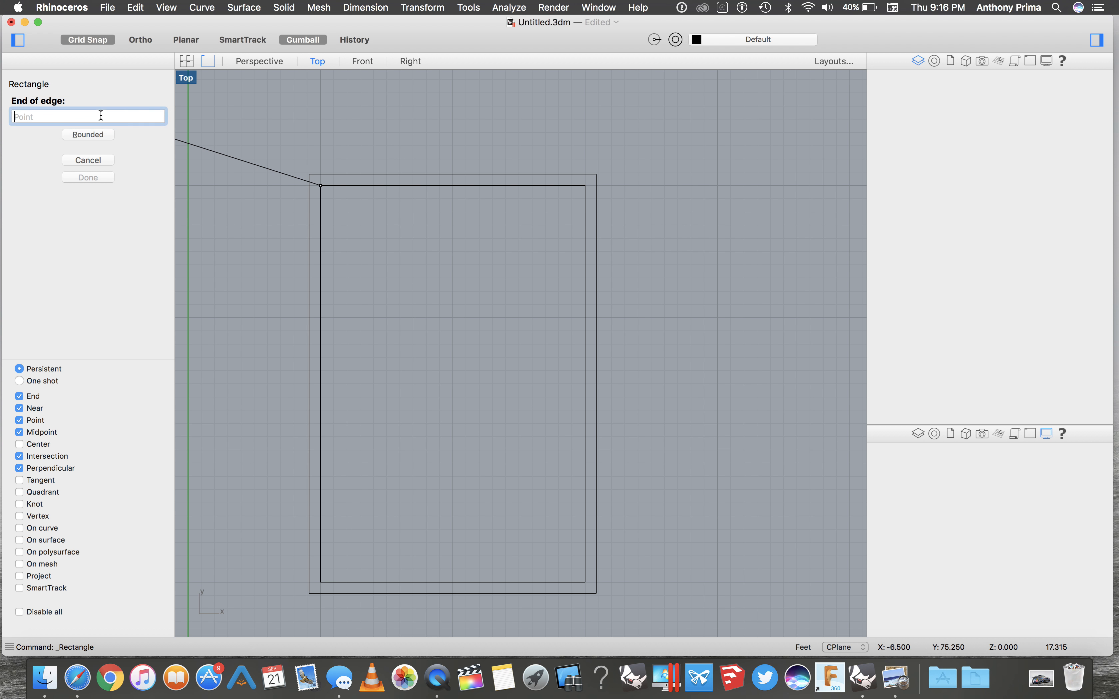
click(479, 185)
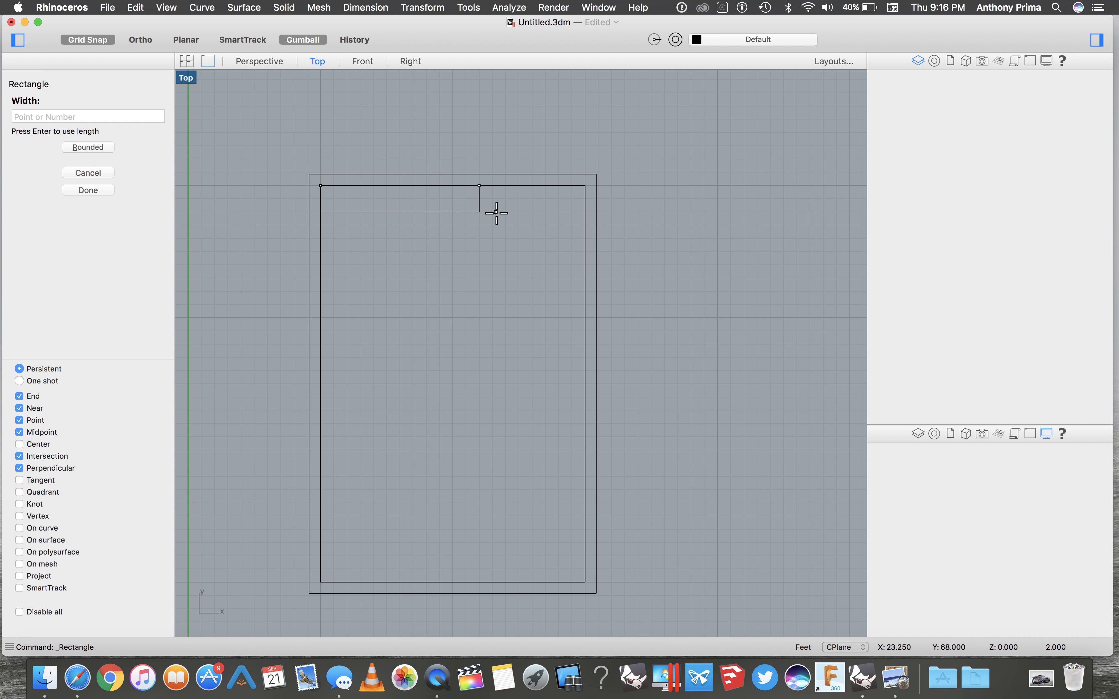
click(40, 119)
text(12)
key(Return)
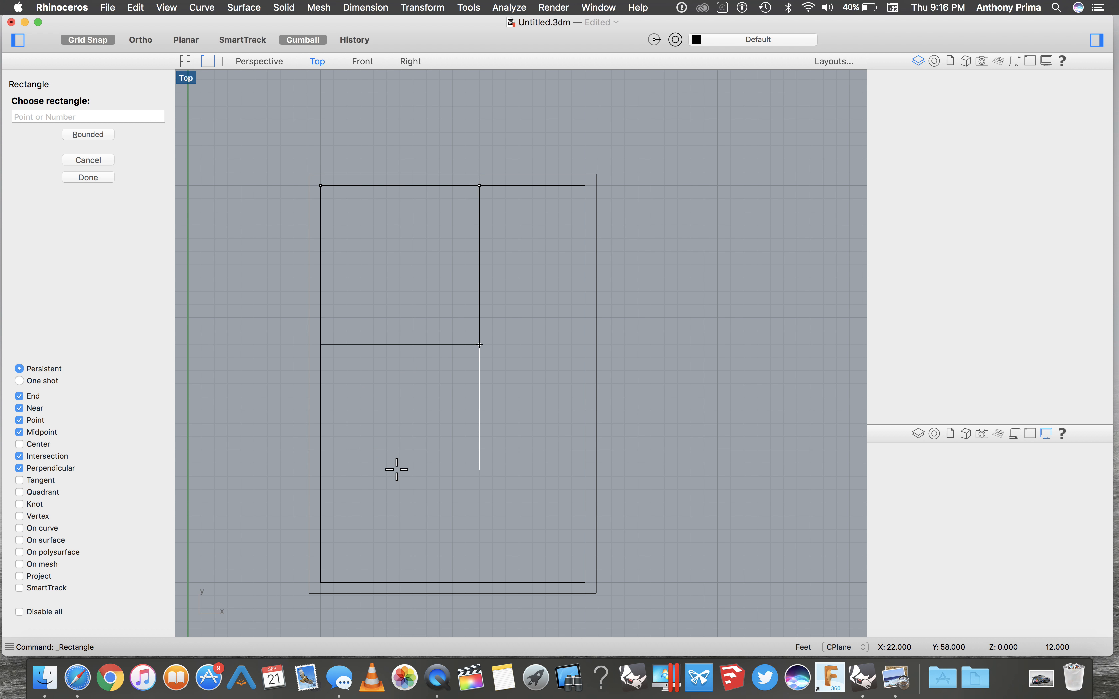
click(447, 410)
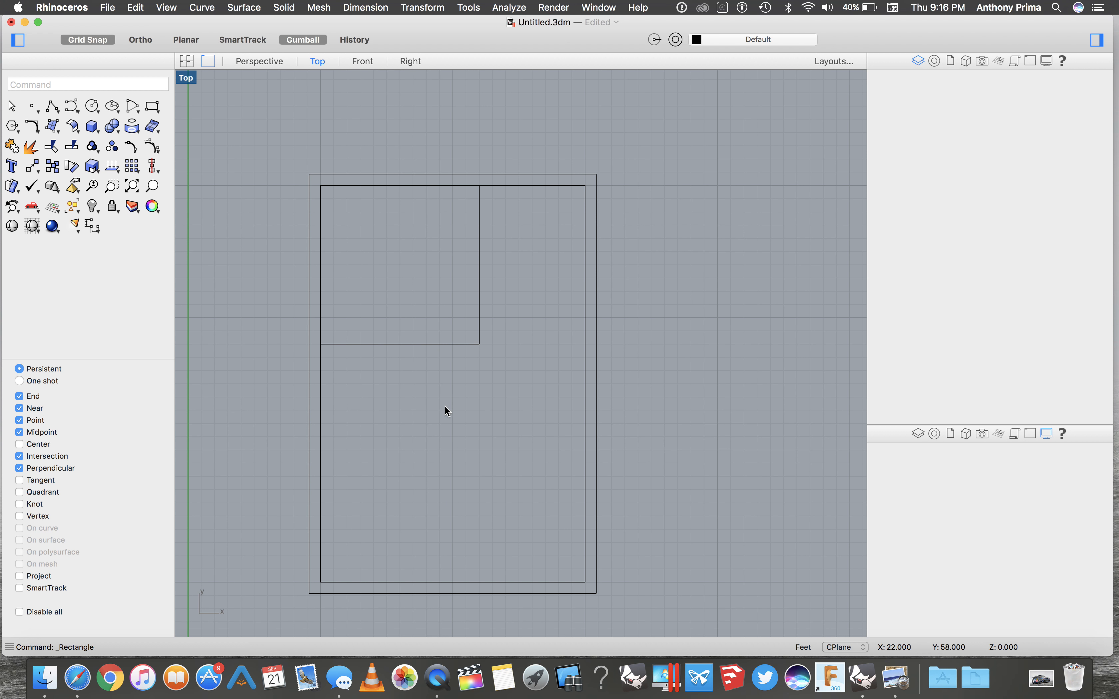
Explode the 12-foot square room outline into separate line segments.
click(364, 344)
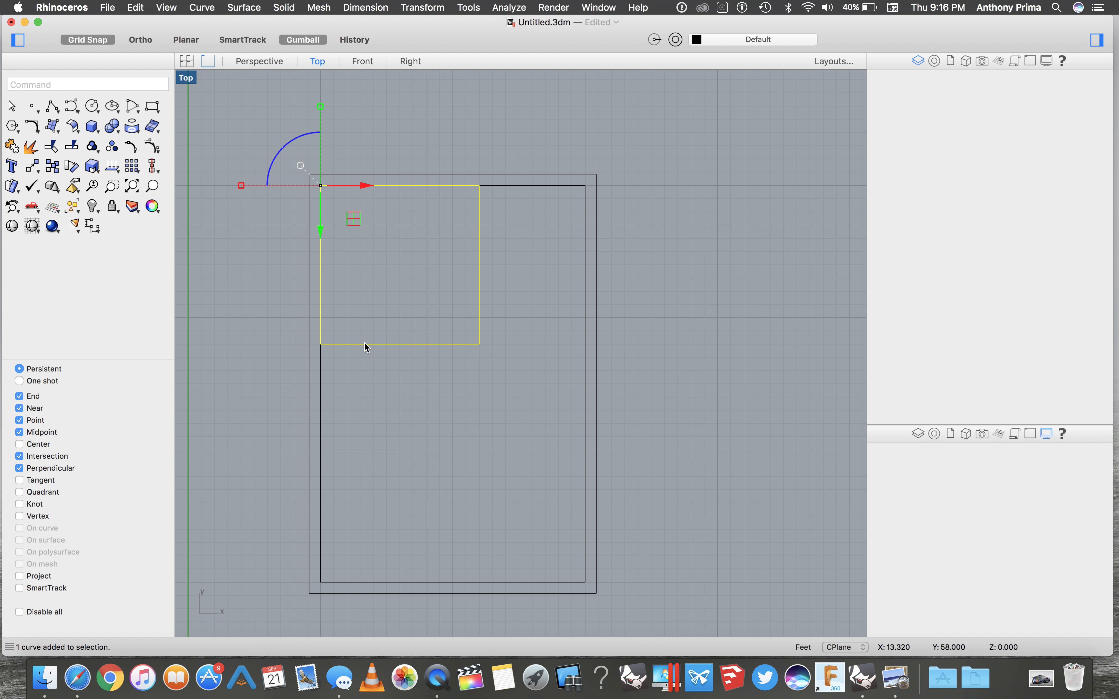
click(348, 287)
click(400, 186)
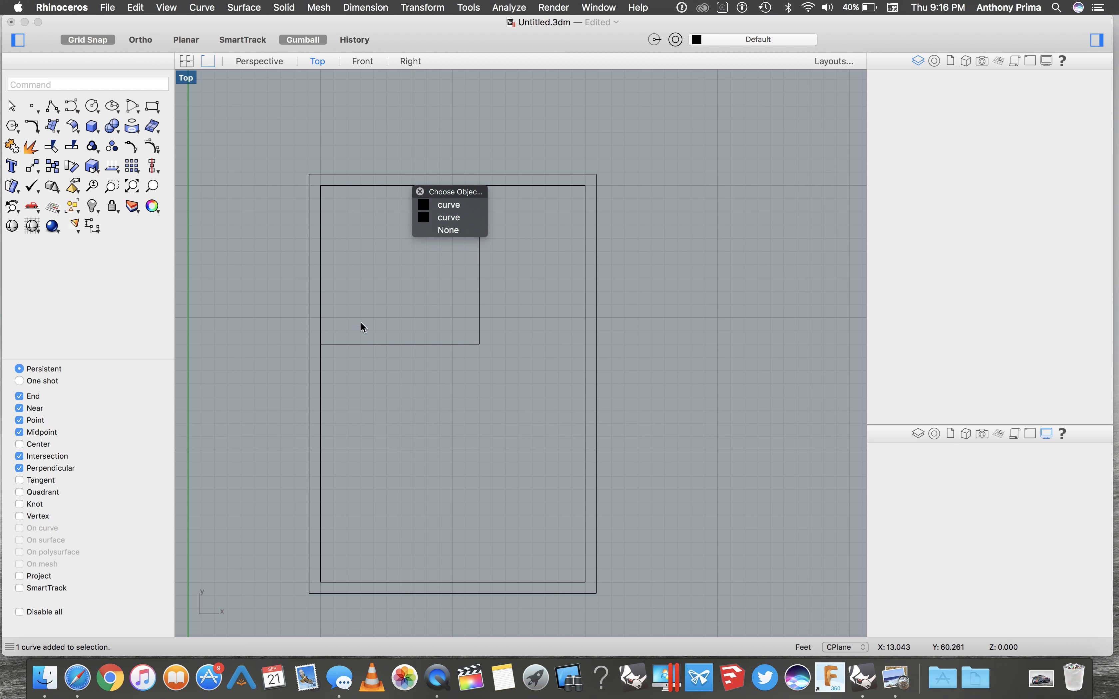
click(394, 341)
click(394, 344)
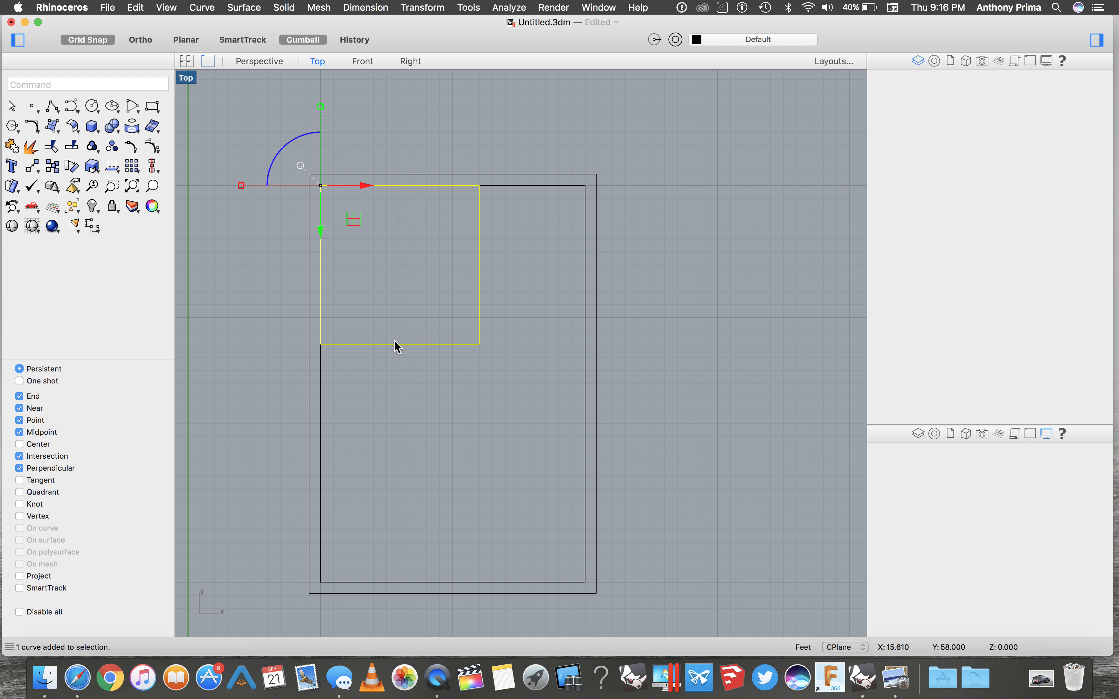
click(31, 148)
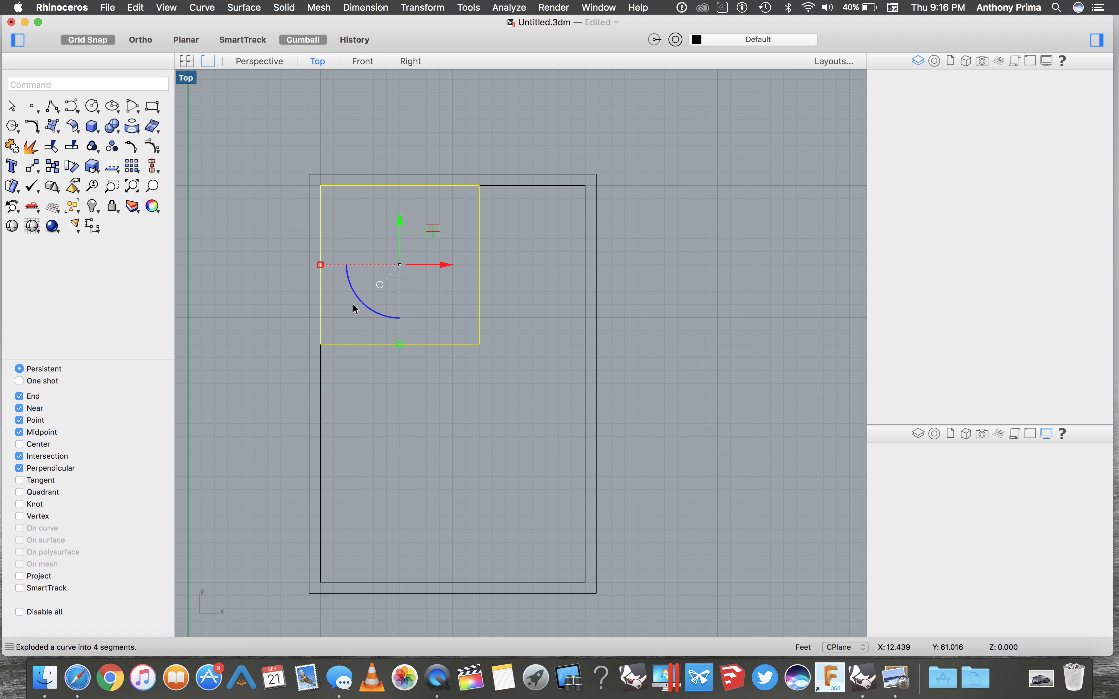
Delete the left and top segments of the 12-foot room outline that overlap the inner wall outline.
click(353, 317)
click(356, 344)
click(480, 281)
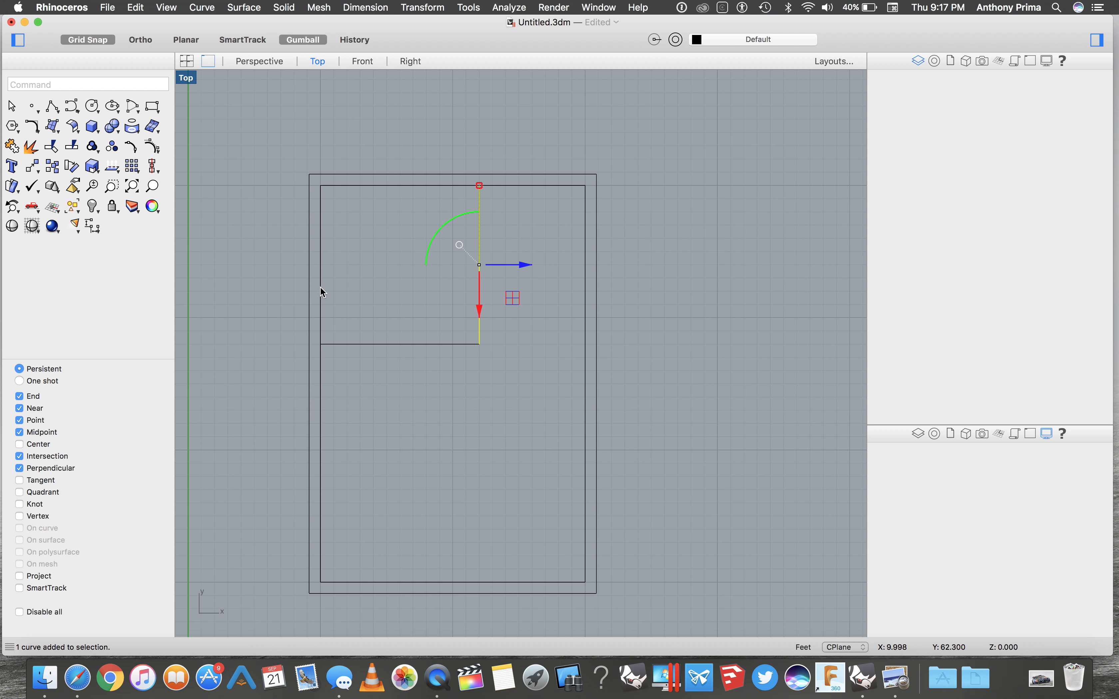
click(321, 287)
key(Delete)
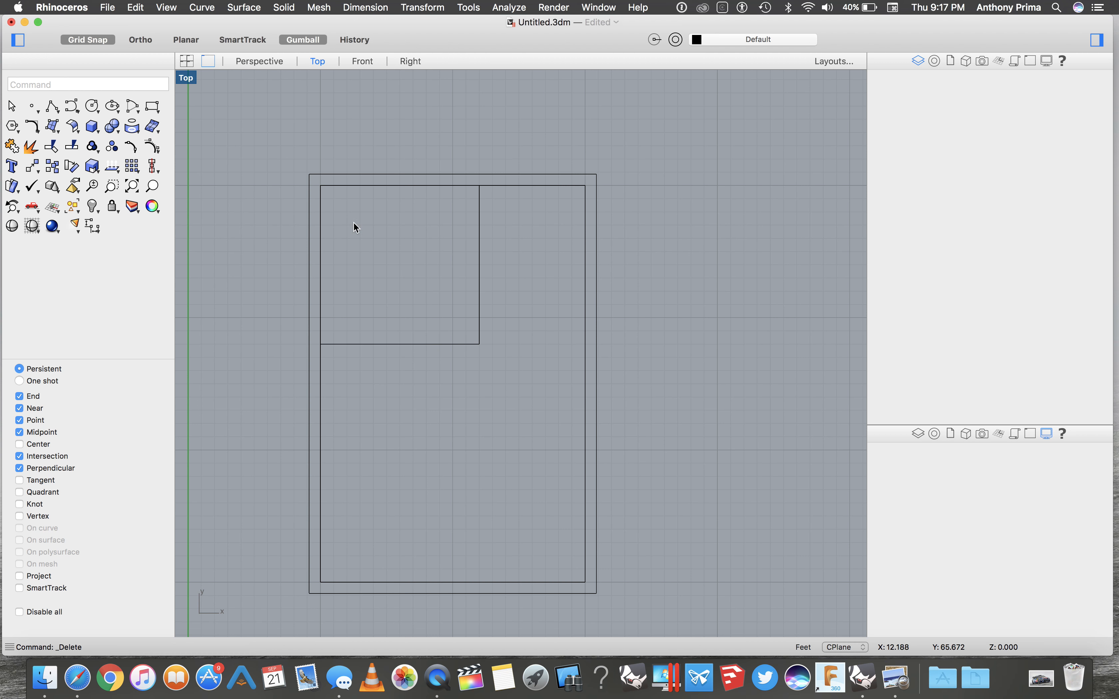
click(378, 186)
key(Delete)
click(481, 306)
click(452, 395)
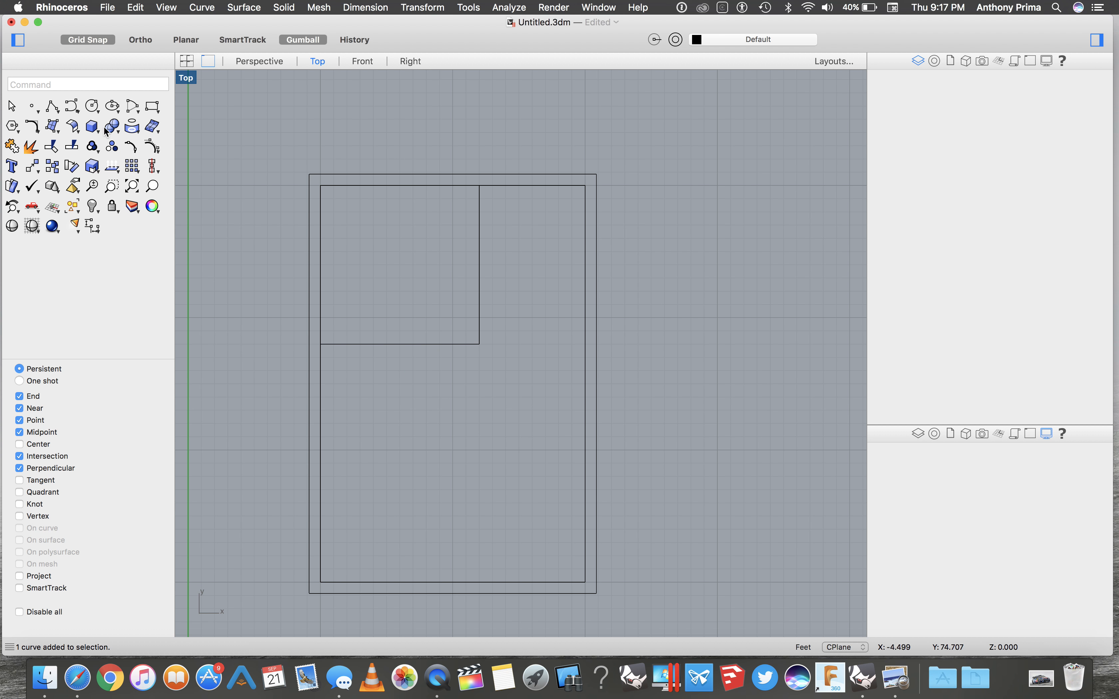
Draw a polyline from the left inner wall, 3 feet below the 12-foot room, running 14 feet right and 15 feet down to the bottom inner wall.
click(51, 107)
scroll(425, 417, up, 5)
right_drag(411, 430, 425, 363)
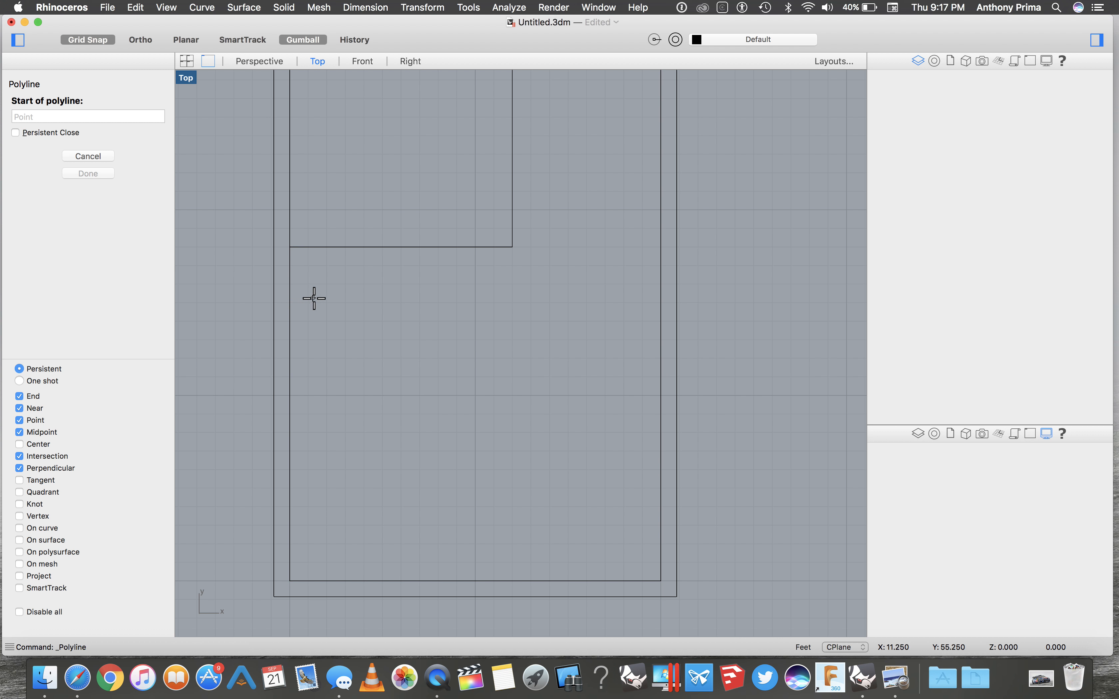
scroll(313, 298, up, 5)
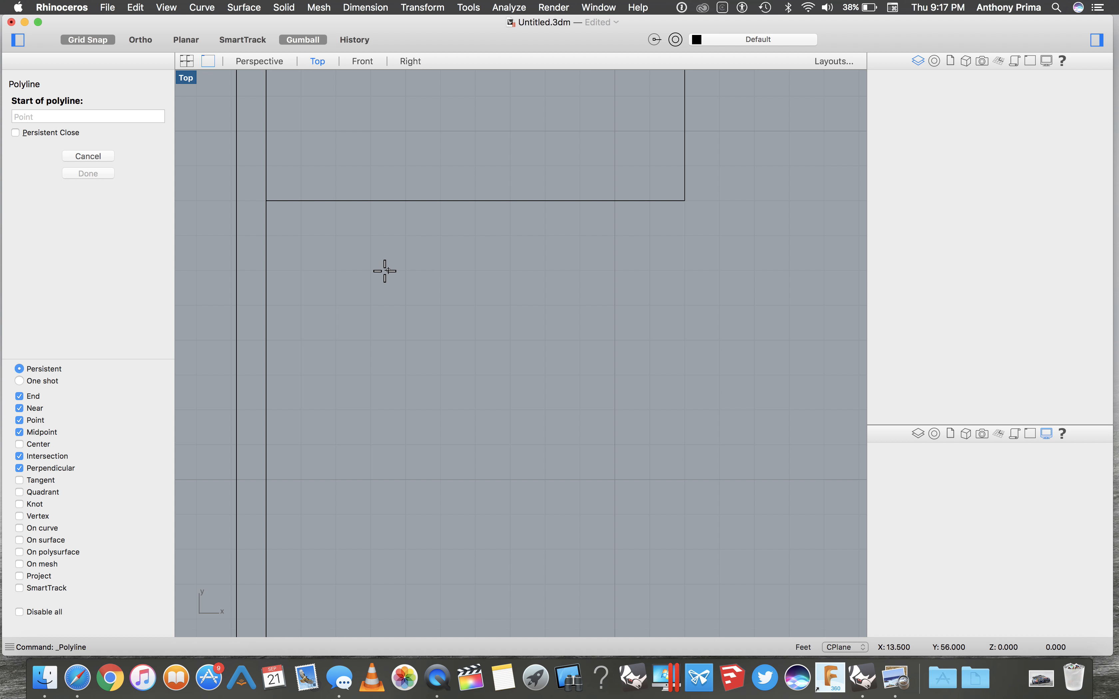
scroll(327, 350, right, 3)
scroll(263, 250, left, 2)
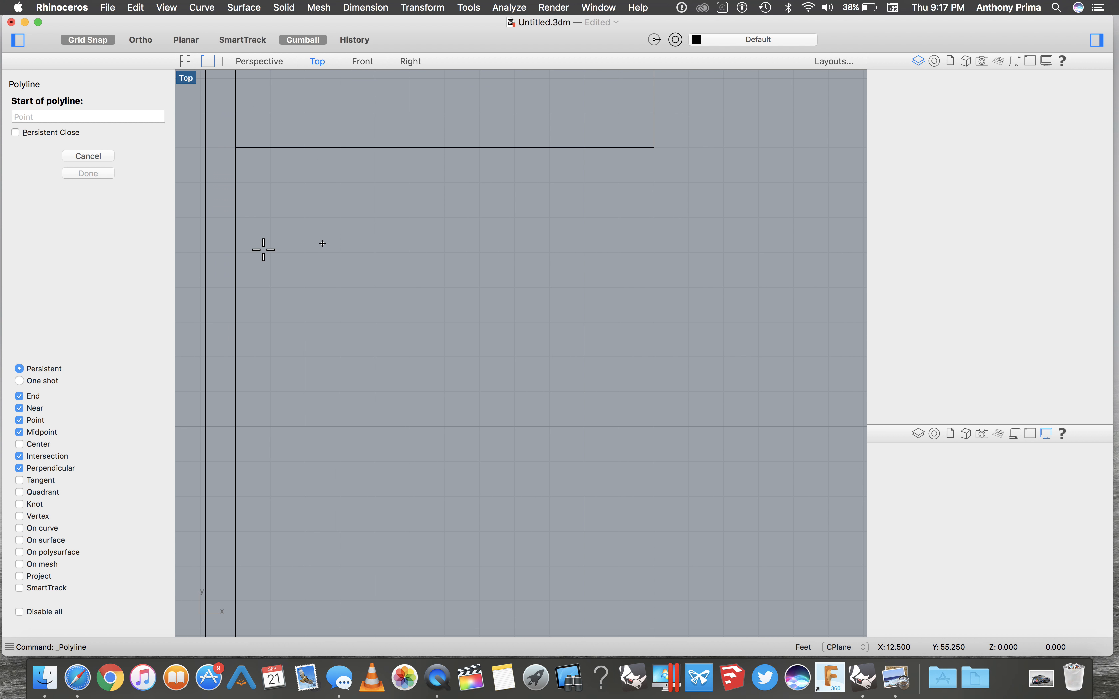
click(235, 252)
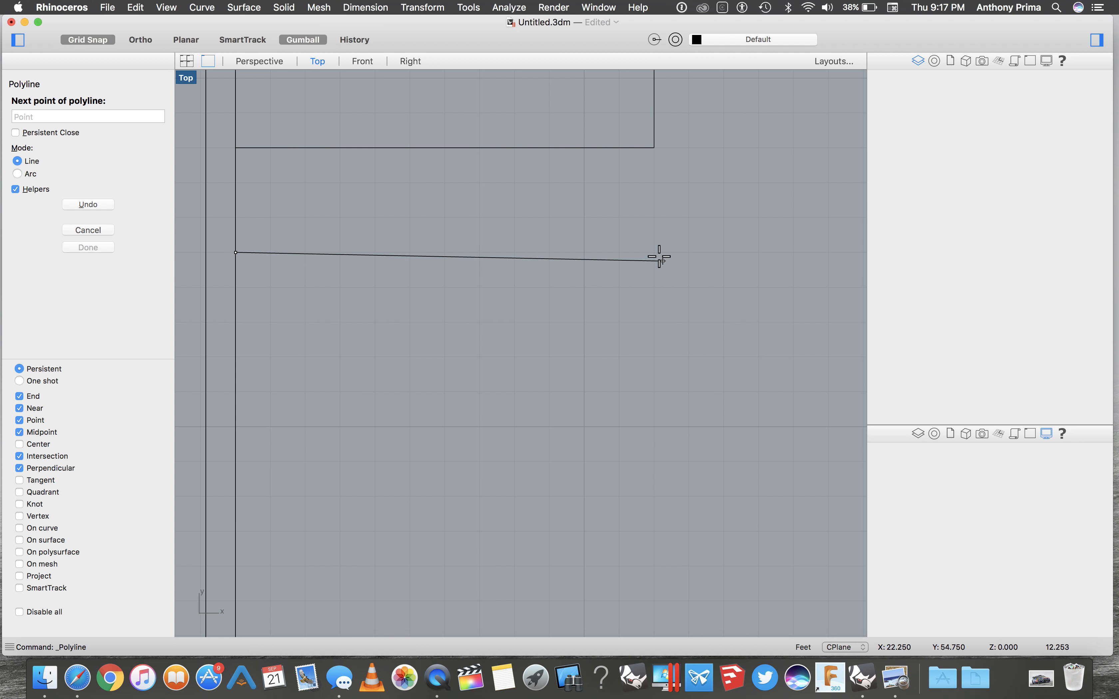
click(725, 254)
scroll(725, 254, down, 3)
scroll(694, 347, down, 2)
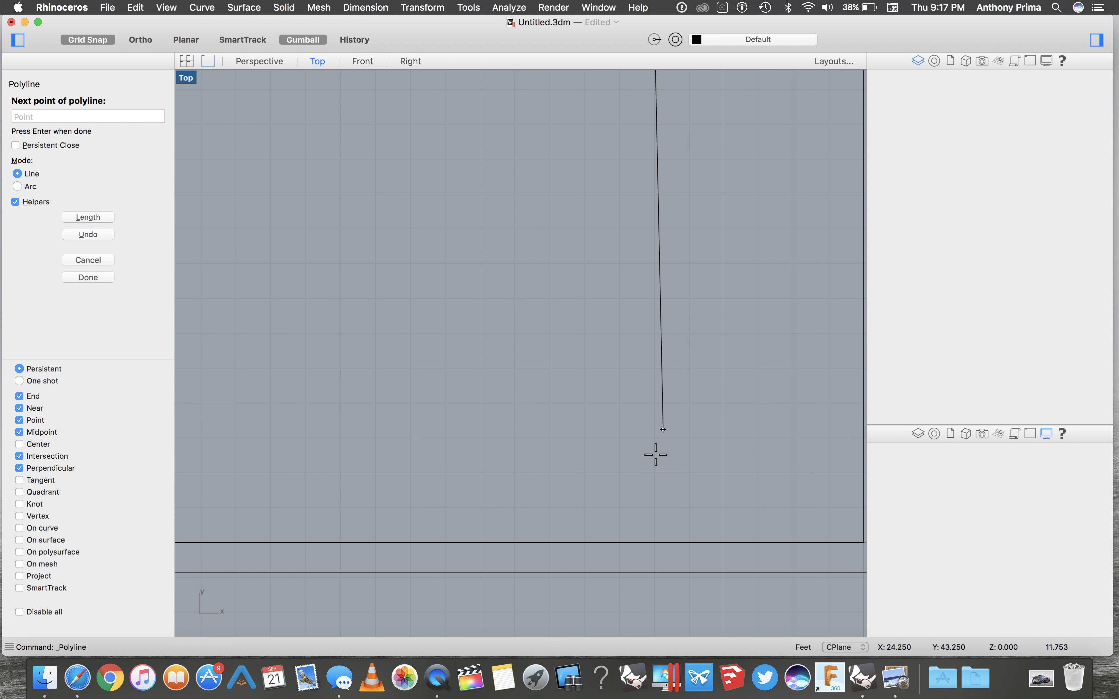
click(657, 542)
key(Return)
Turn off the Near snap and draw a 6-foot horizontal line from the lower room to the right inner wall, 6 feet above the bottom wall.
scroll(650, 462, down, 5)
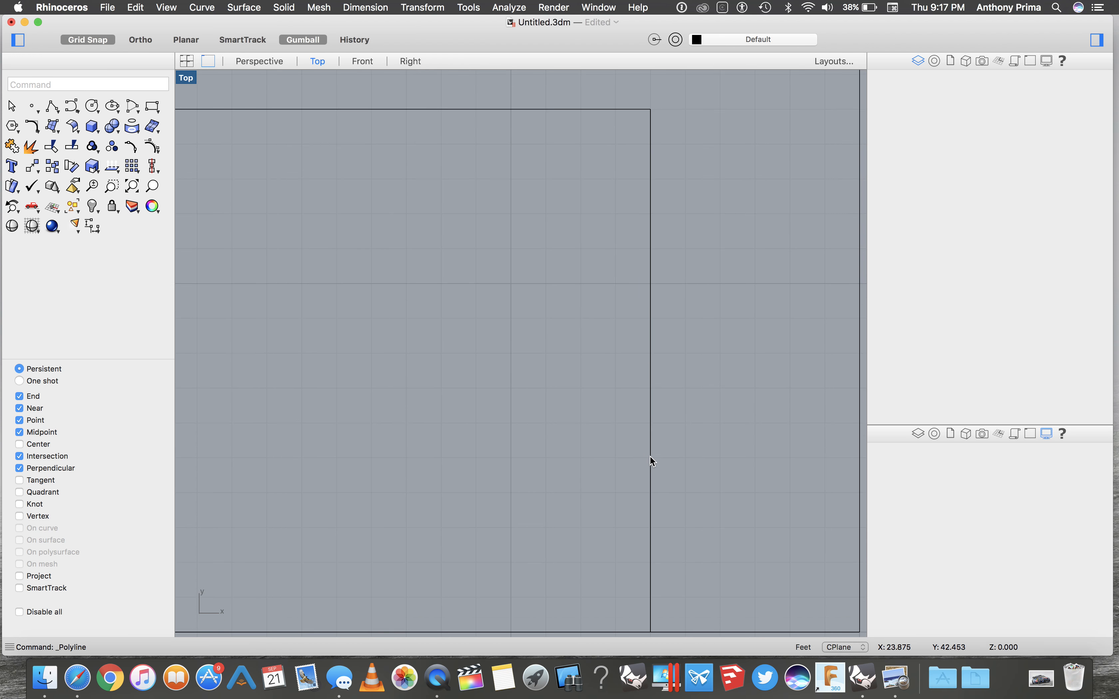
scroll(653, 462, down, 1)
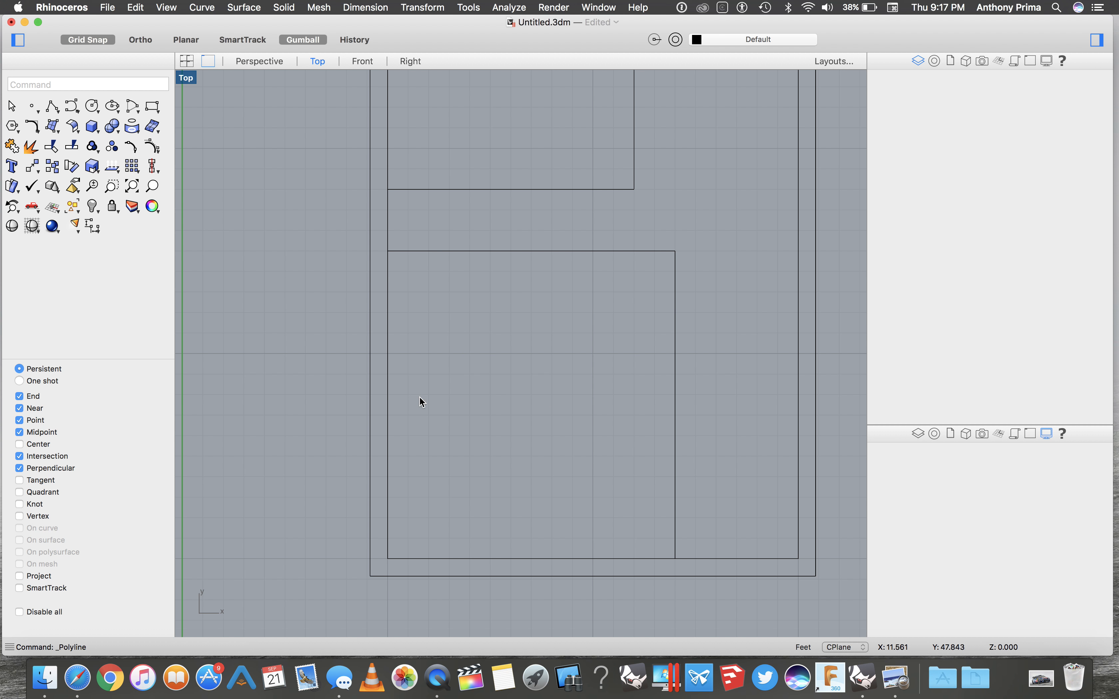
scroll(457, 436, up, 3)
scroll(457, 436, right, 3)
scroll(453, 452, down, 3)
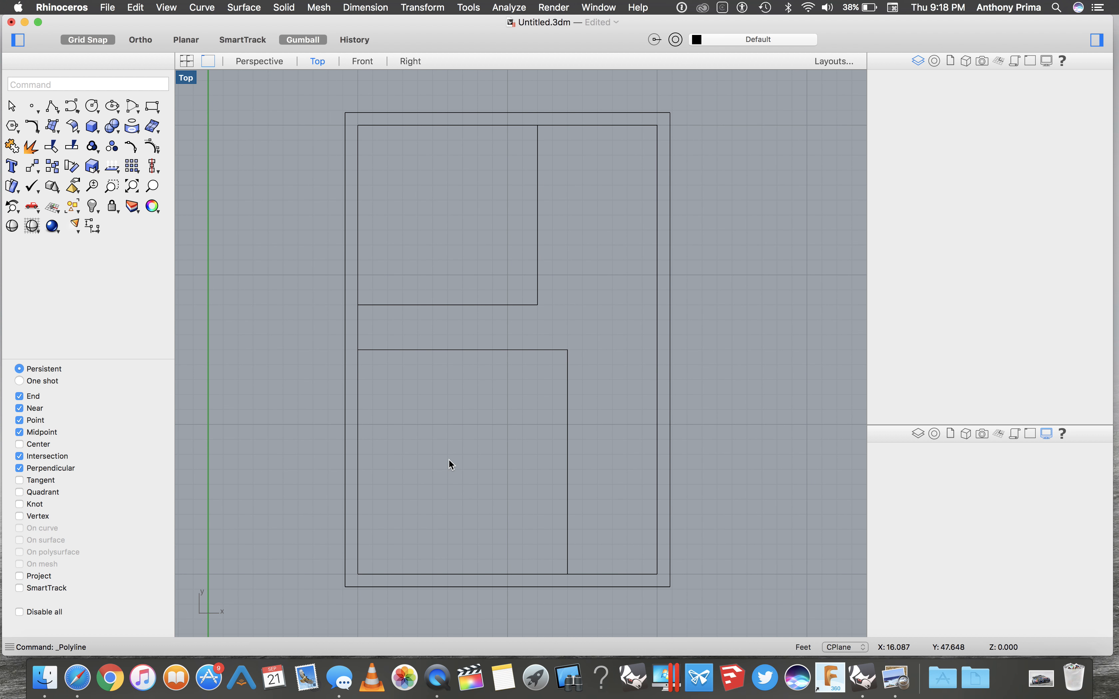
scroll(439, 460, up, 2)
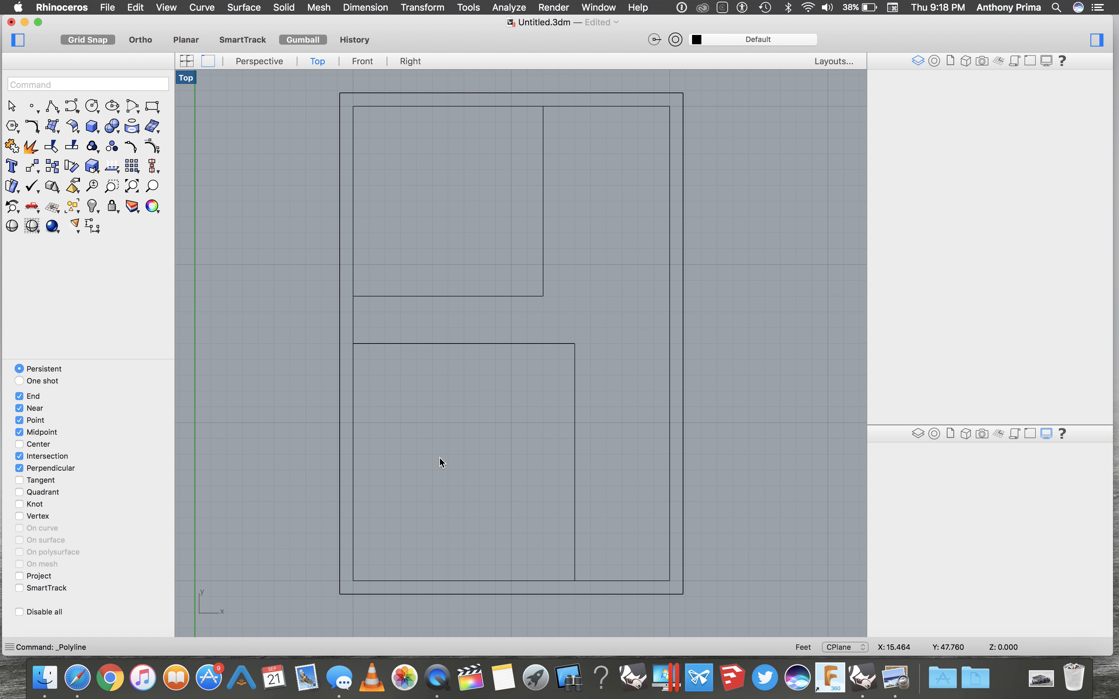
click(52, 109)
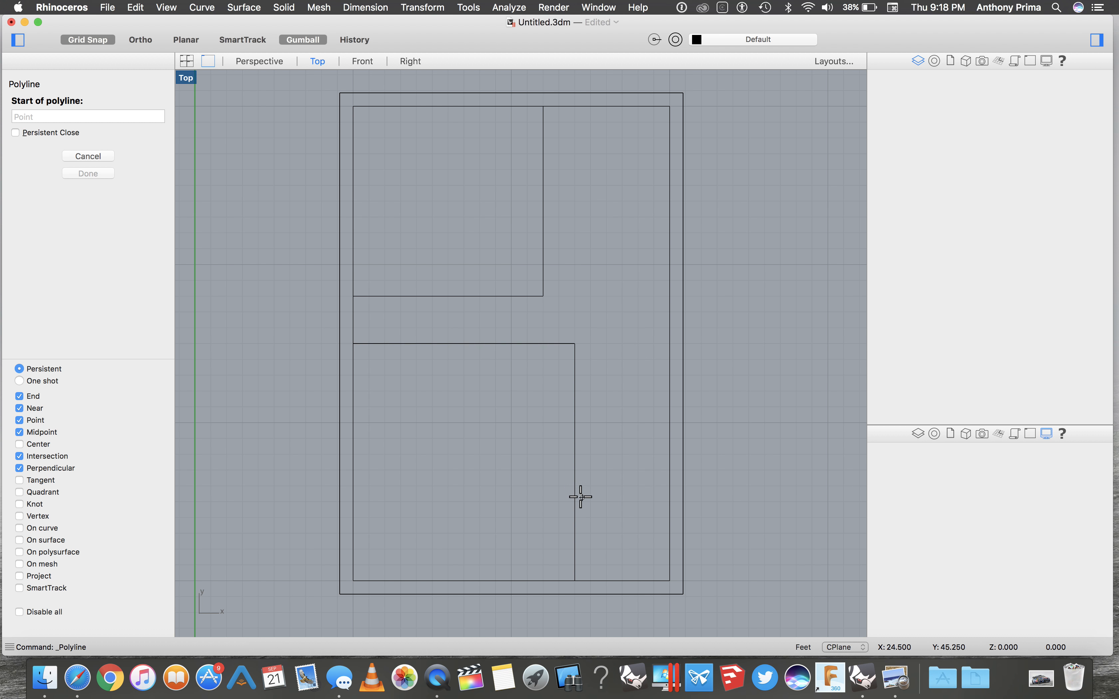
scroll(576, 515, up, 3)
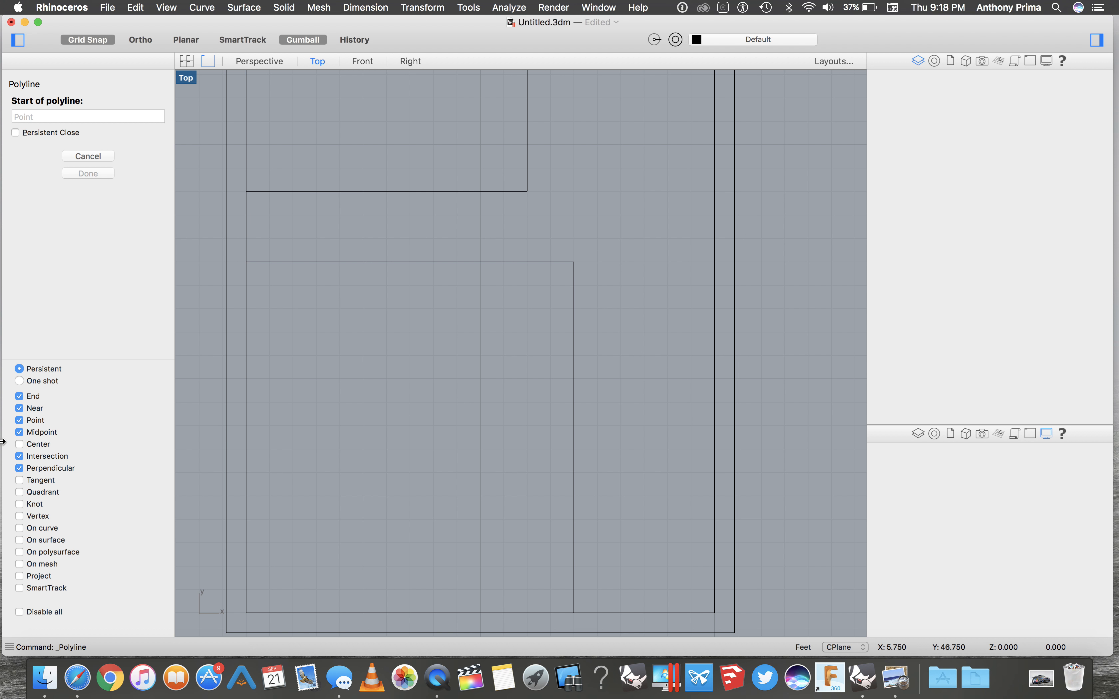
click(19, 408)
click(573, 472)
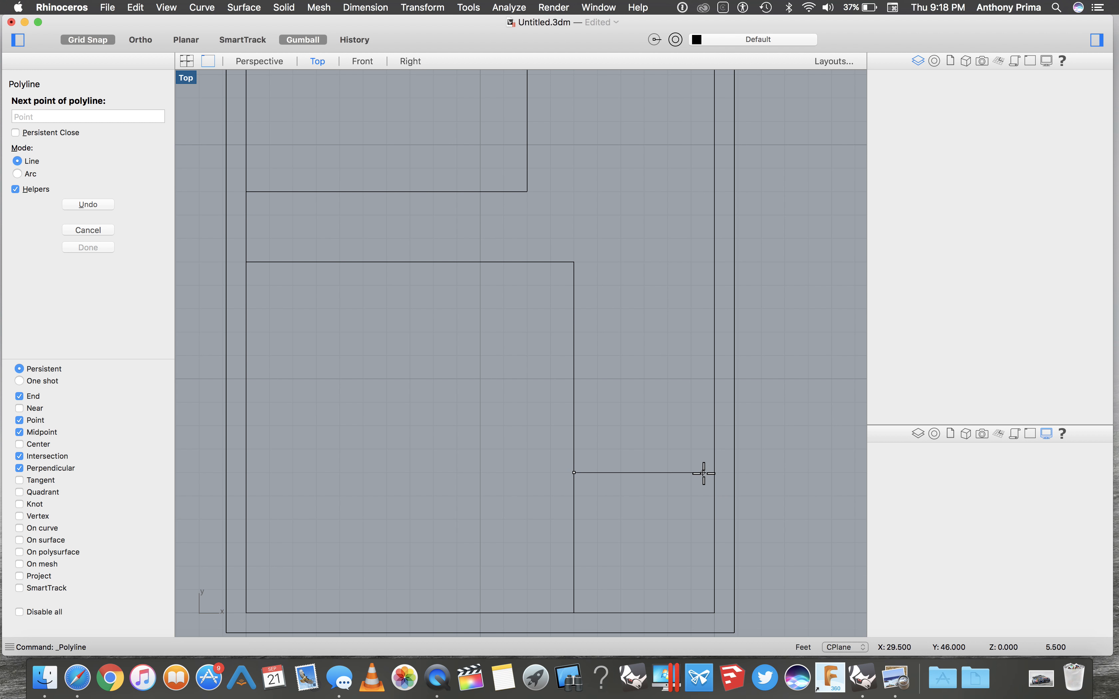
click(712, 472)
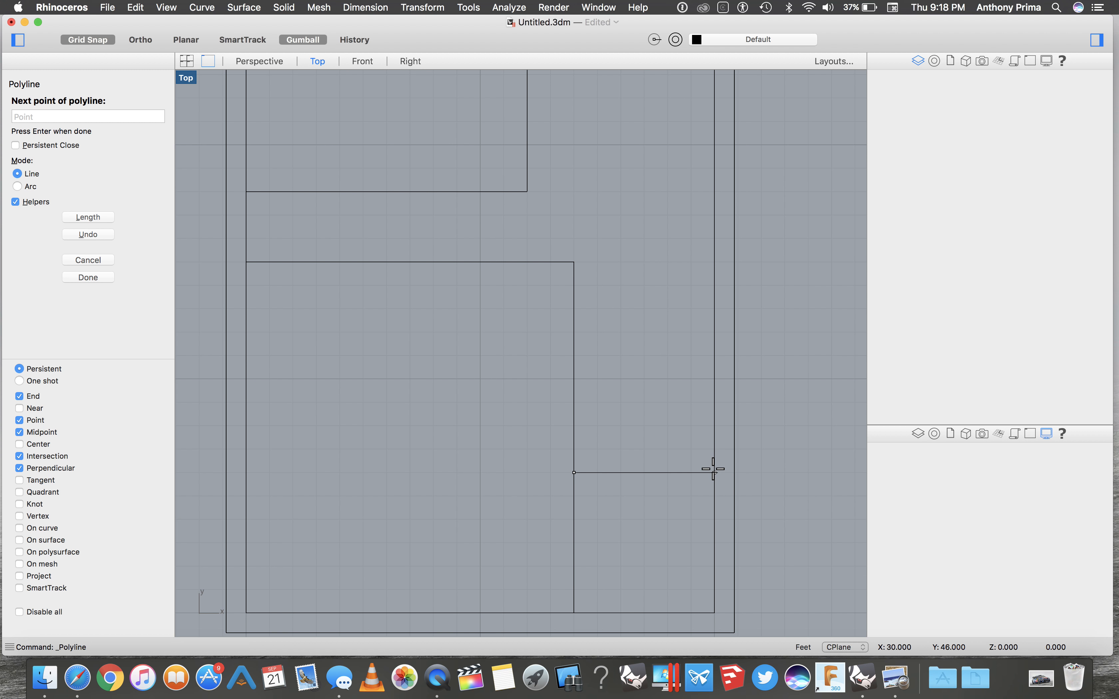
key(Return)
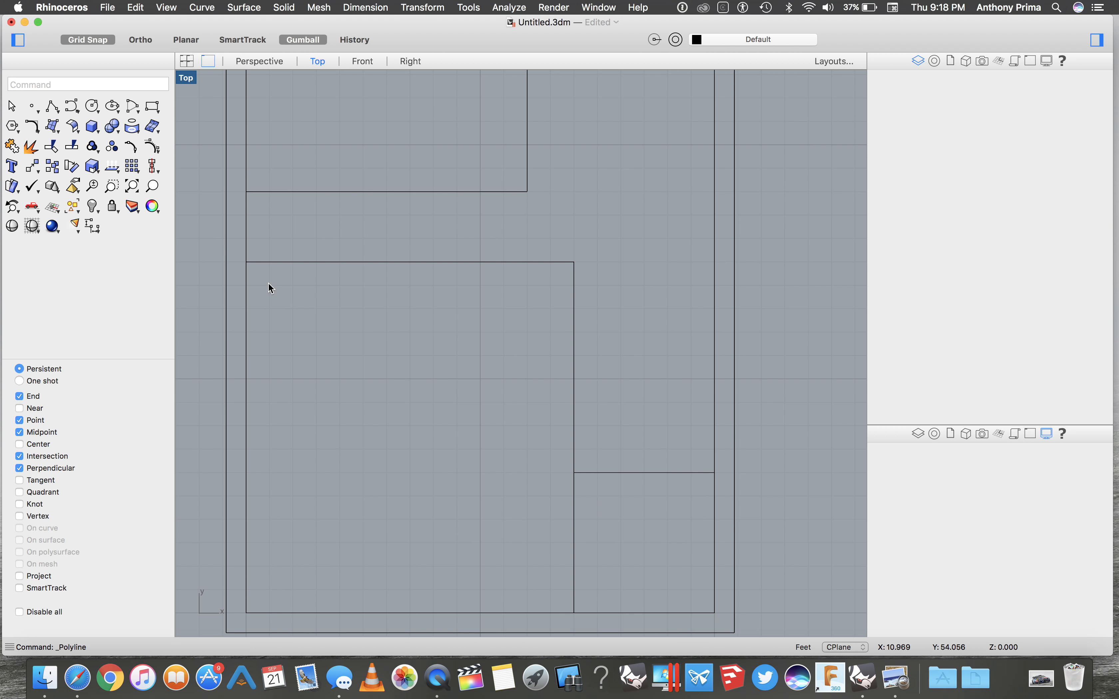
Draw a second 6-foot horizontal line from the lower room to the right inner wall, 4 feet above the previous line.
key(space)
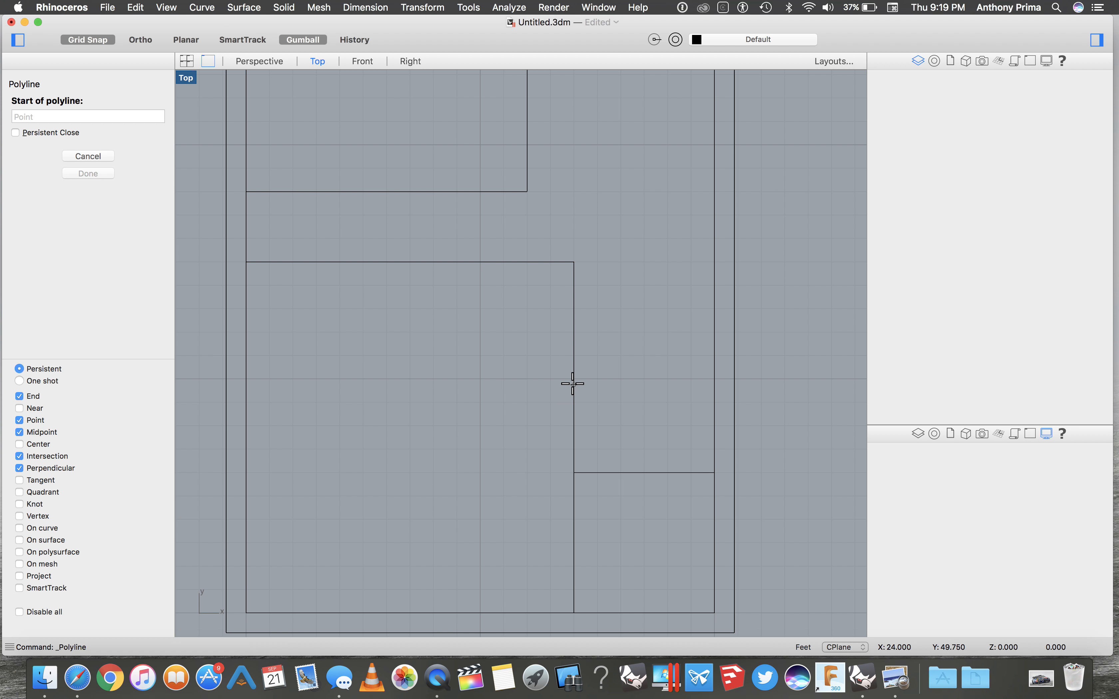
click(574, 379)
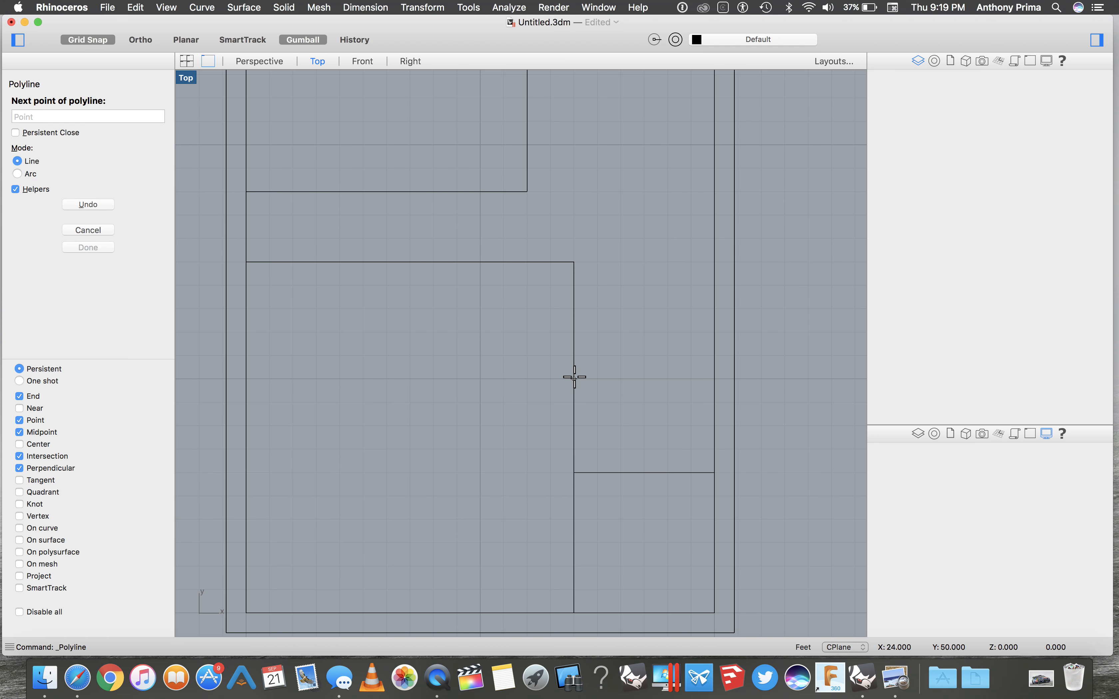
click(714, 377)
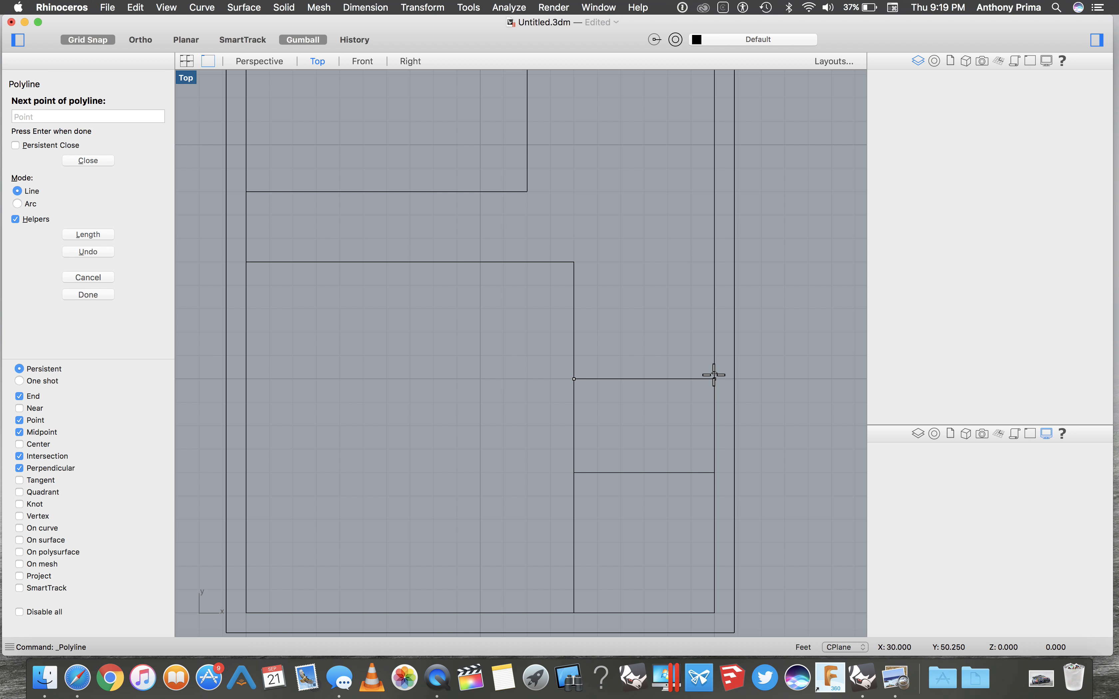
key(Return)
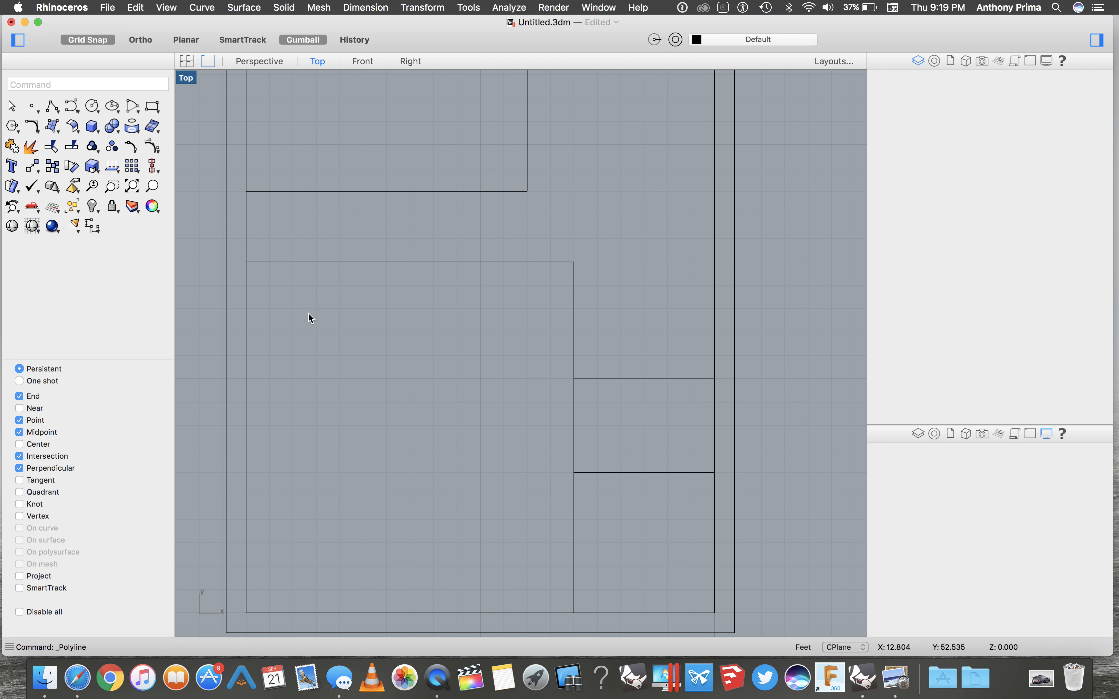
right_click(296, 260)
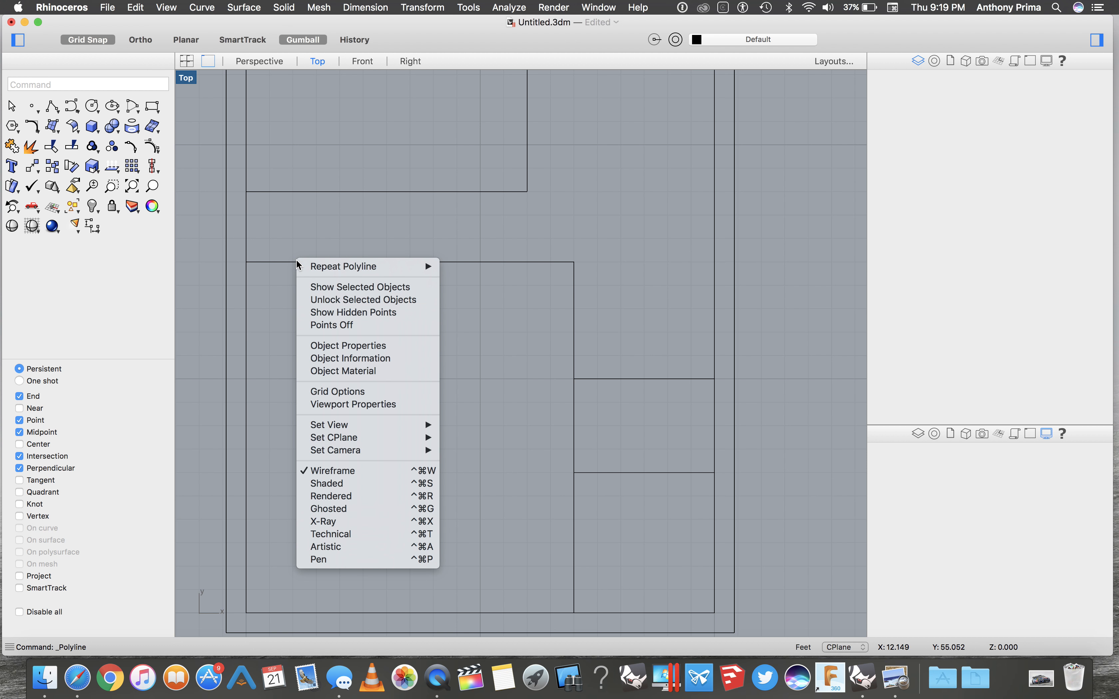
click(538, 344)
Draw a 4-foot horizontal line leftward from the right inner wall, level with the bottom edge of the 12-foot room.
scroll(538, 345, down, 5)
scroll(538, 344, down, 1)
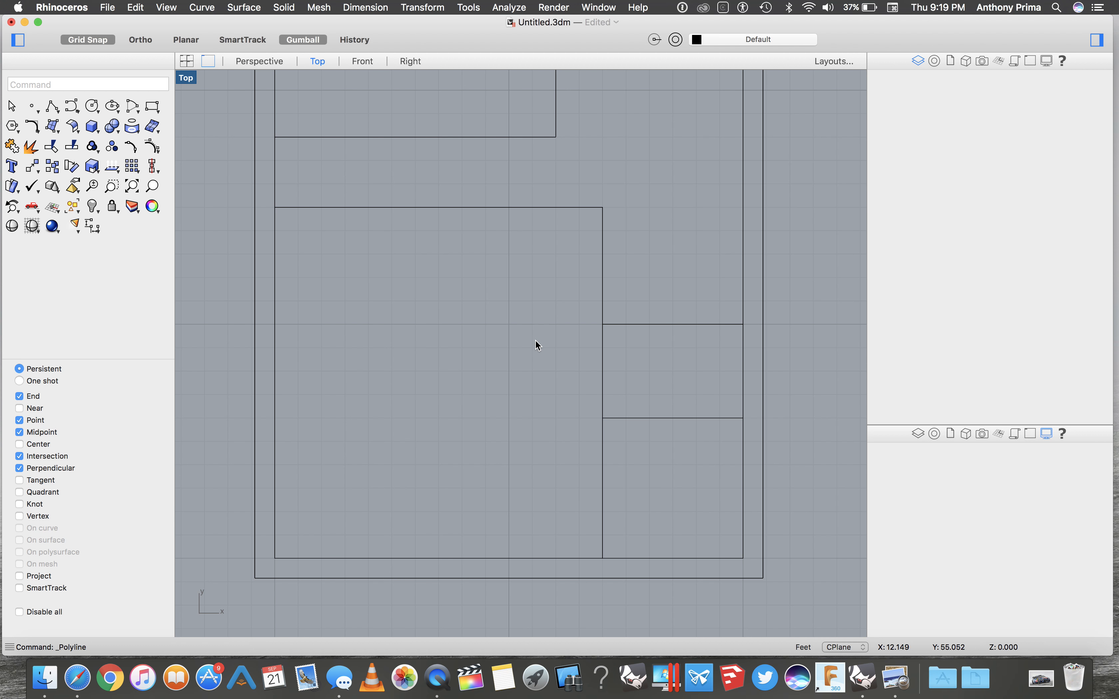
scroll(538, 345, up, 15)
scroll(537, 344, right, 13)
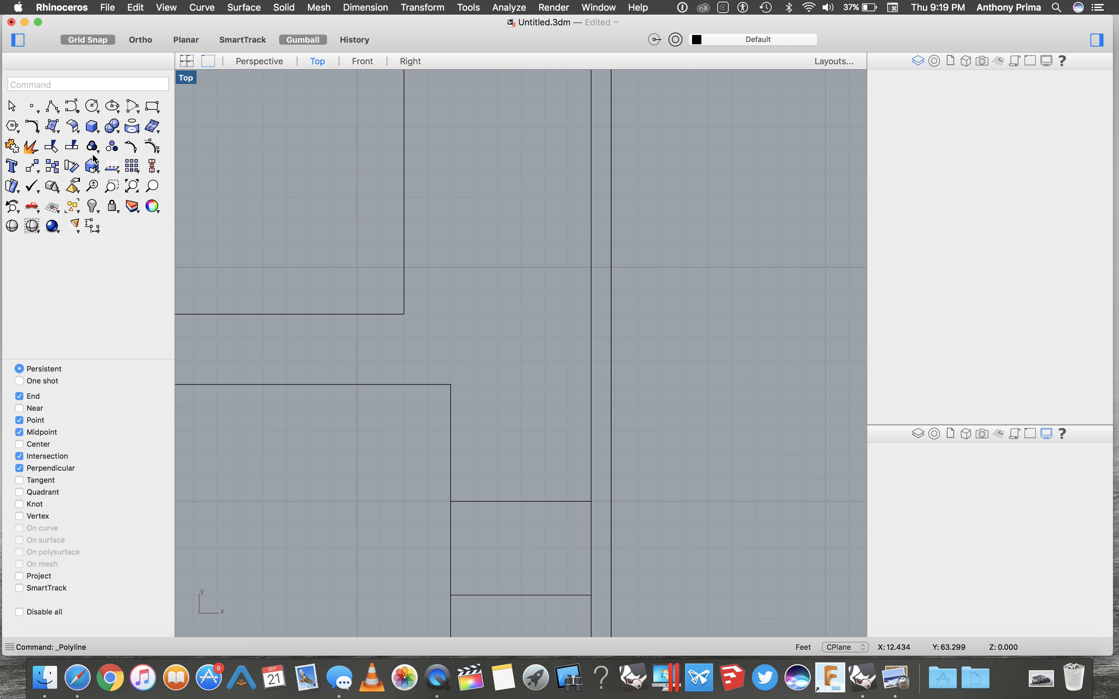
click(56, 108)
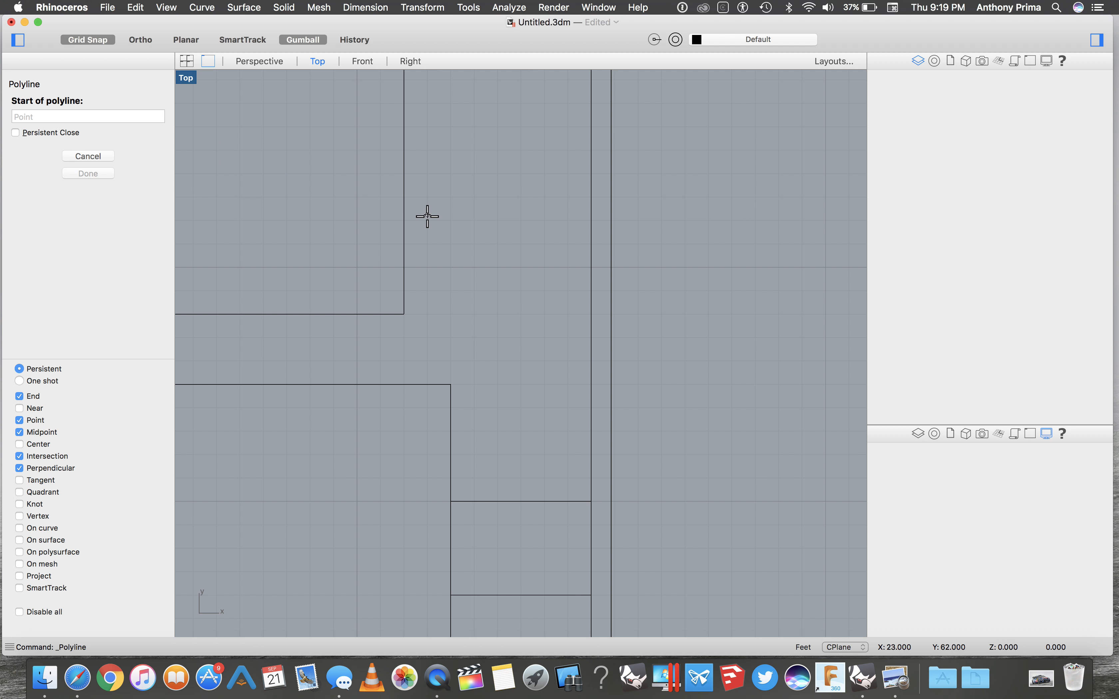
click(590, 314)
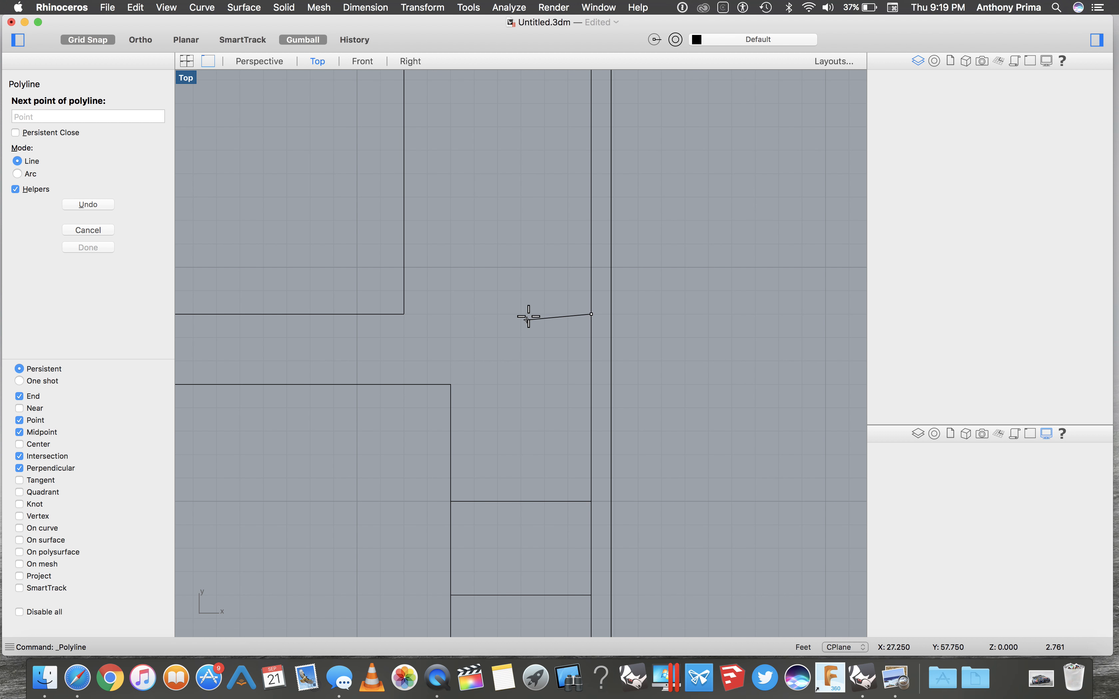
click(499, 313)
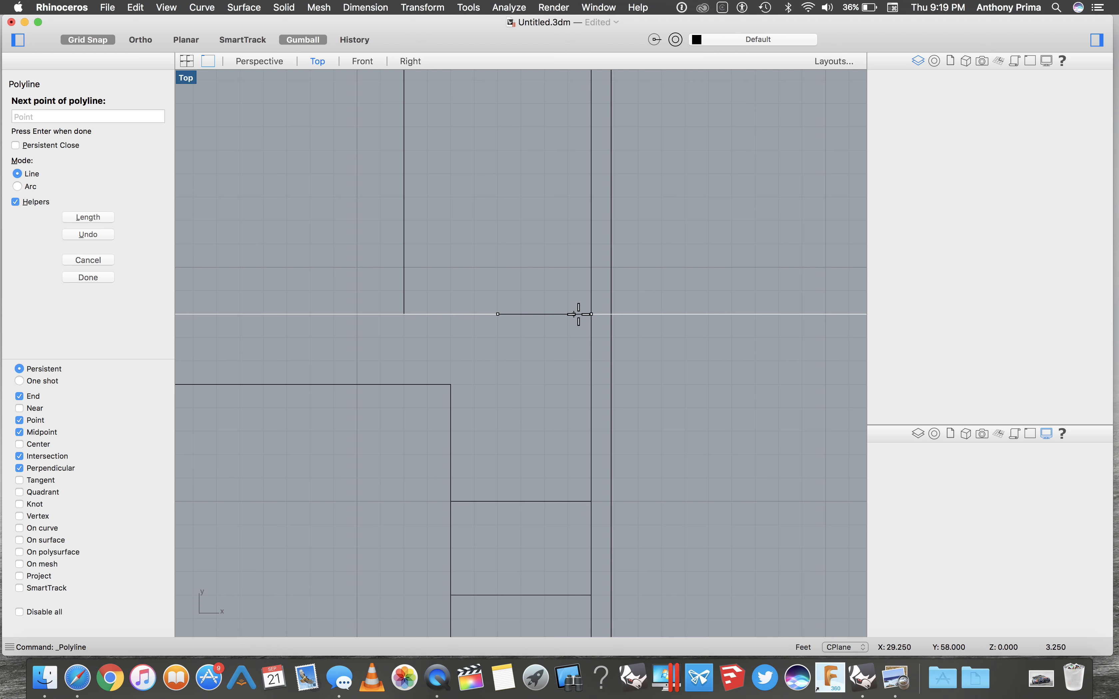
key(Return)
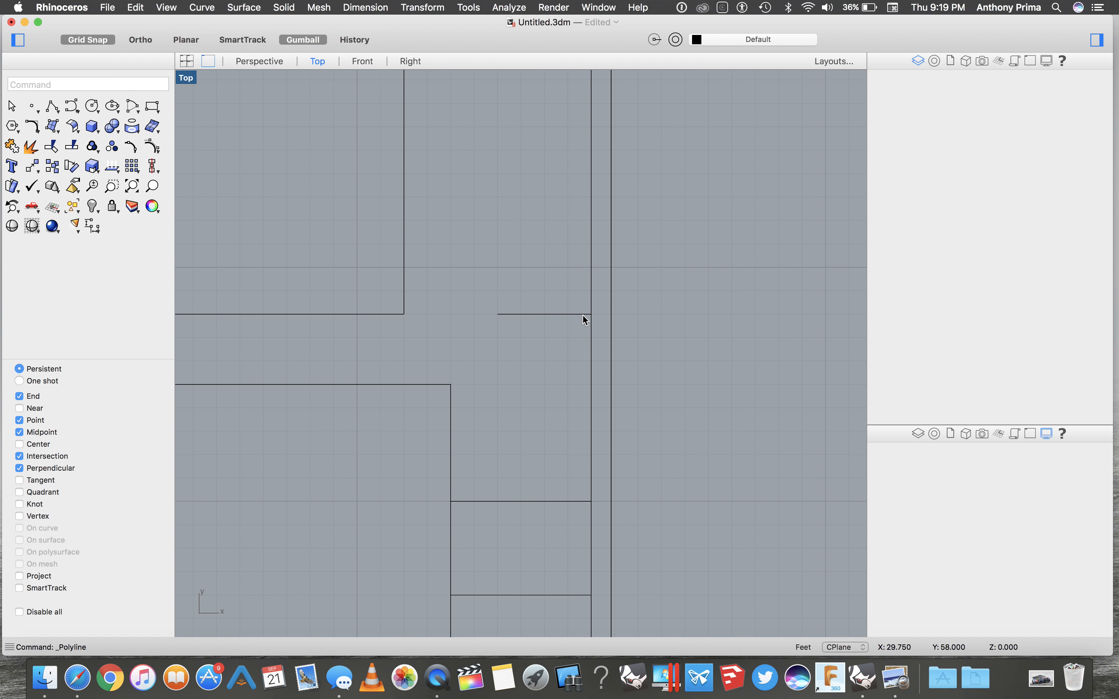
Draw a 2-foot vertical line upward from the midpoint of the 4-foot line at the right inner wall.
click(50, 110)
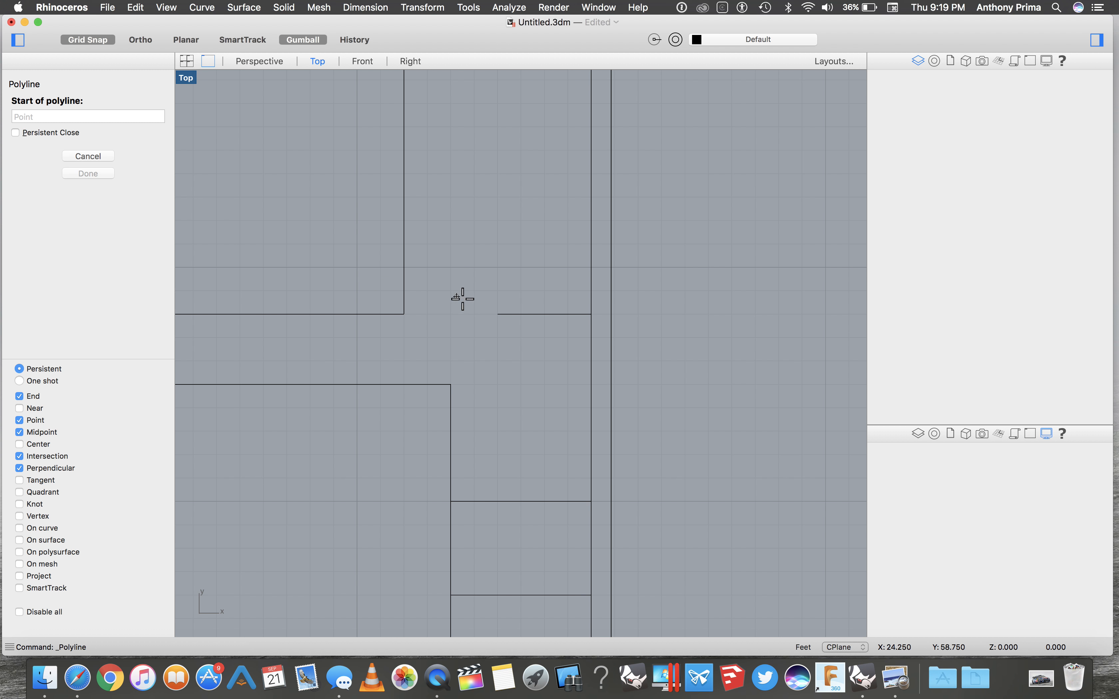
click(545, 311)
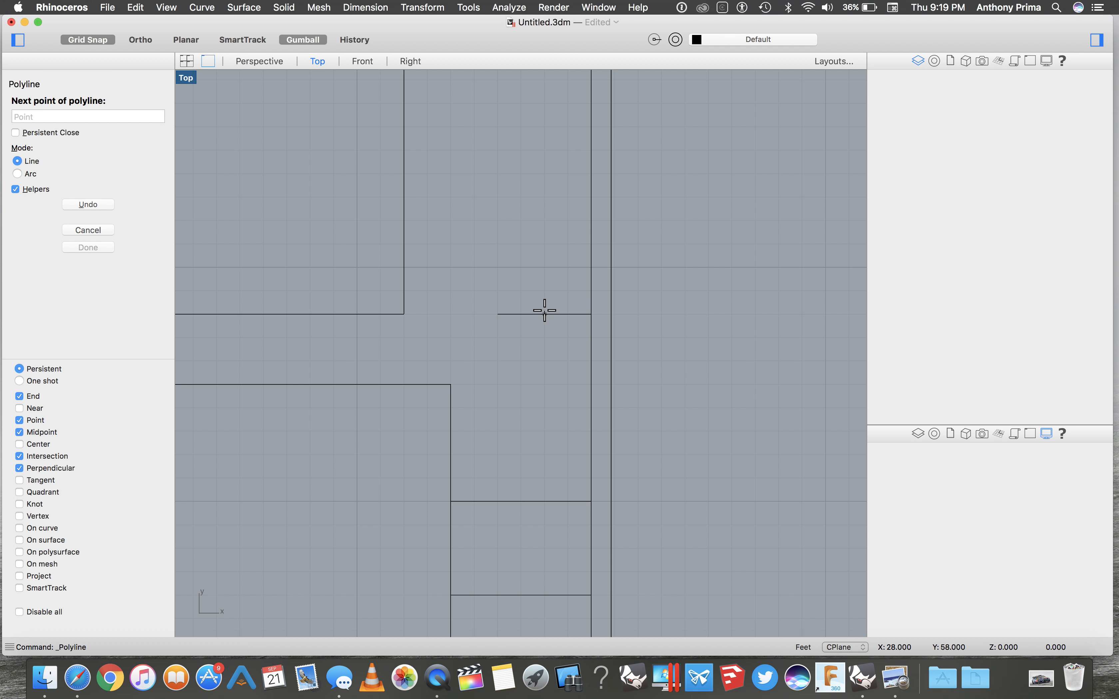
click(545, 264)
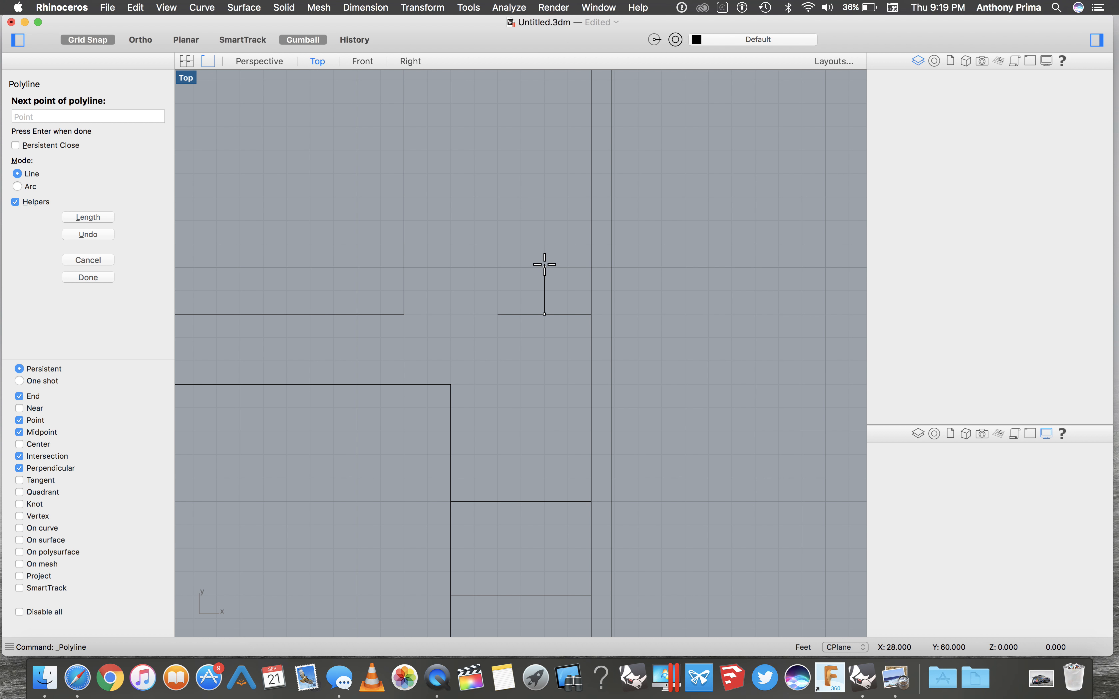
key(Return)
scroll(552, 397, down, 5)
scroll(552, 397, left, 5)
scroll(552, 398, down, 5)
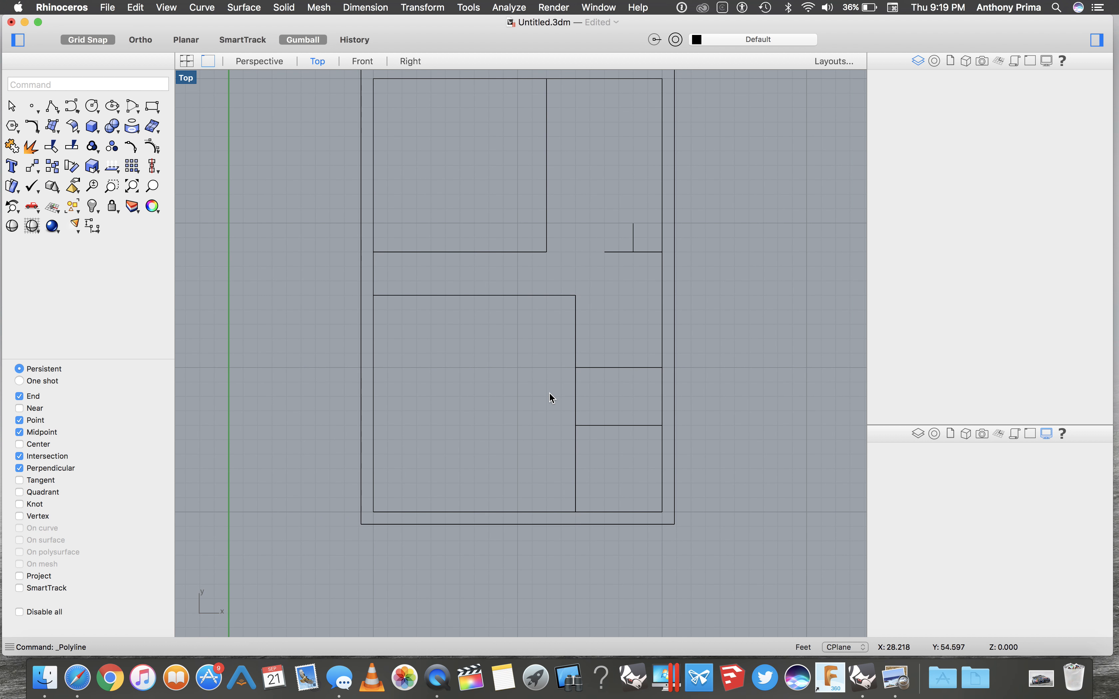
scroll(552, 398, up, 3)
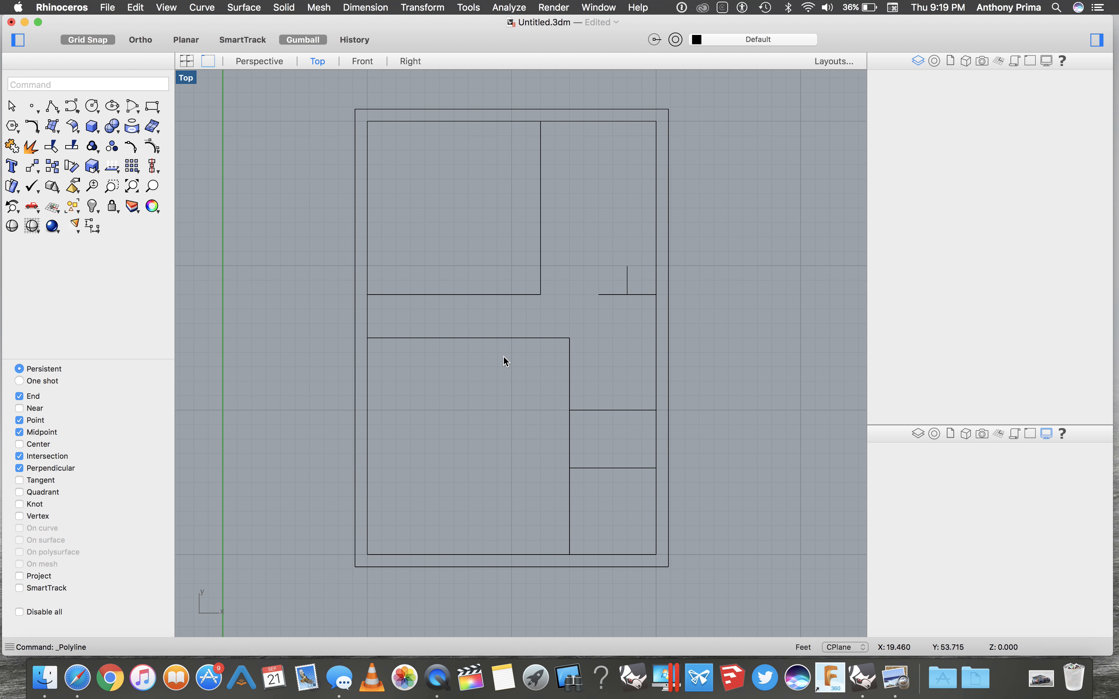
scroll(449, 338, up, 3)
click(448, 338)
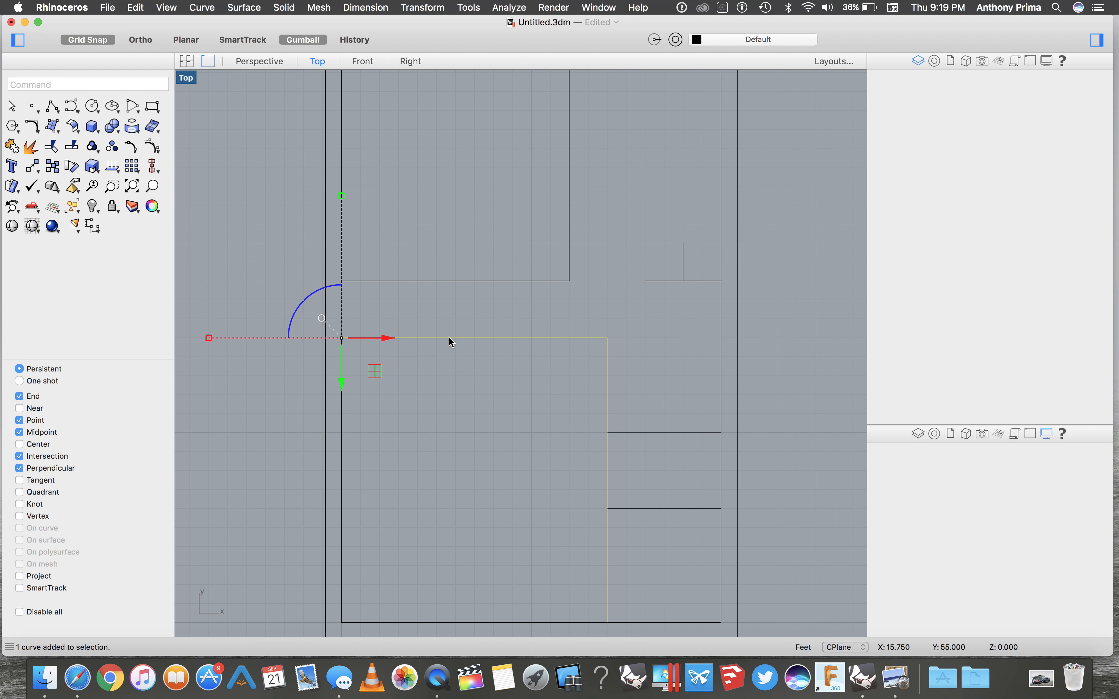
key(Escape)
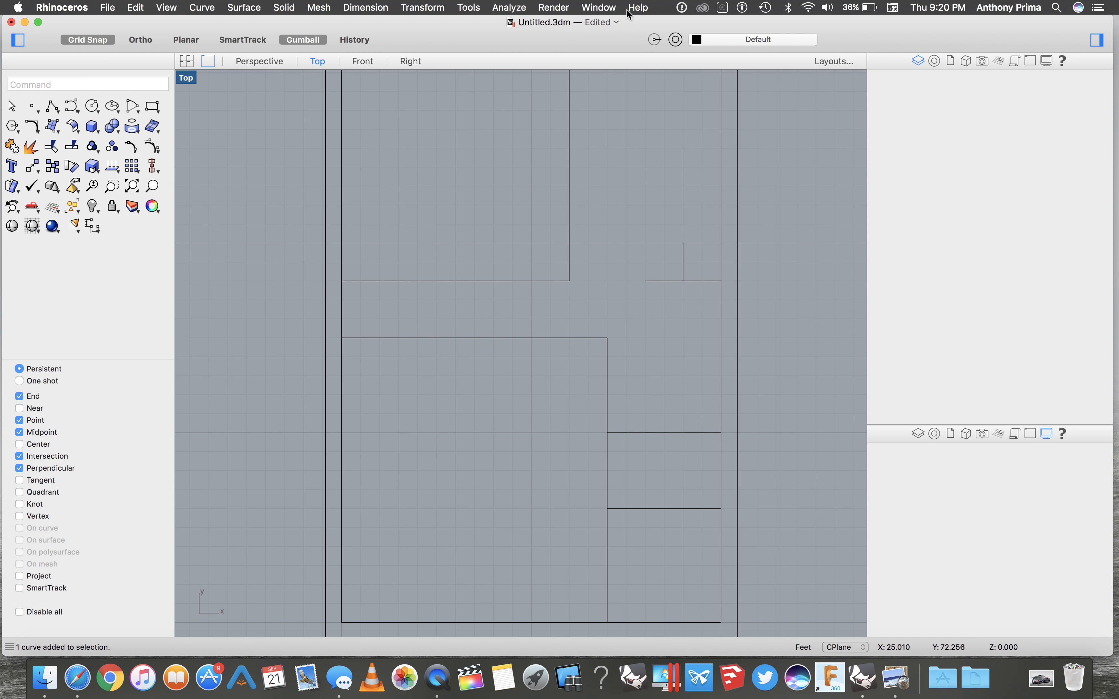
Offset the lower room's L-shaped wall line 0.5 feet toward the room's interior.
click(640, 7)
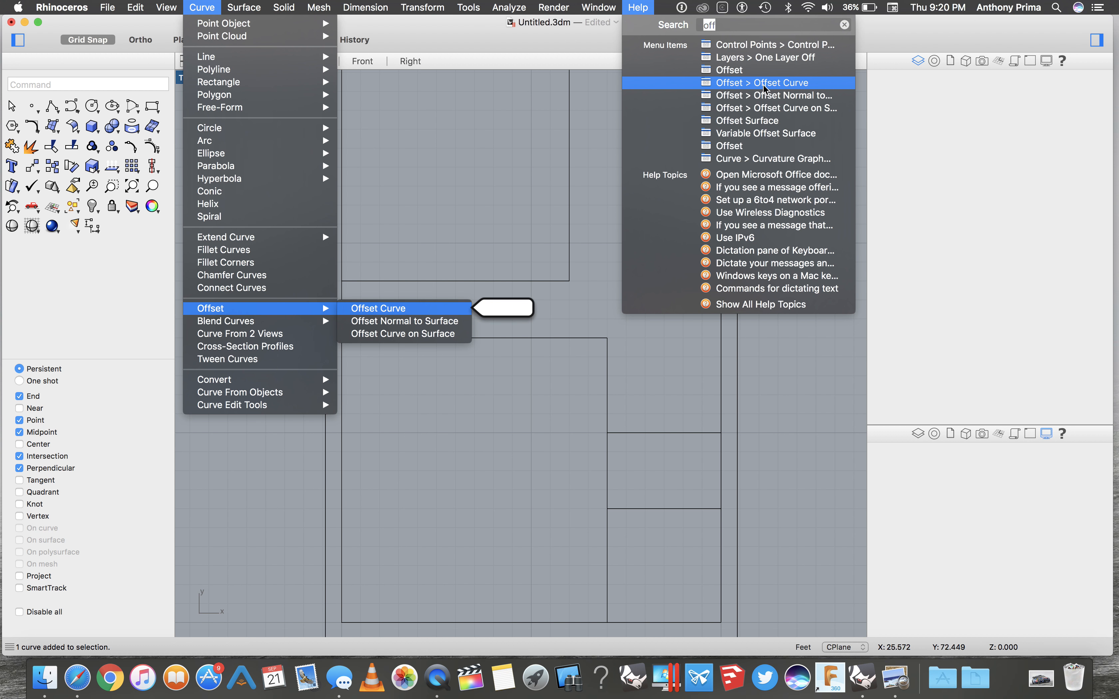
click(756, 82)
click(377, 339)
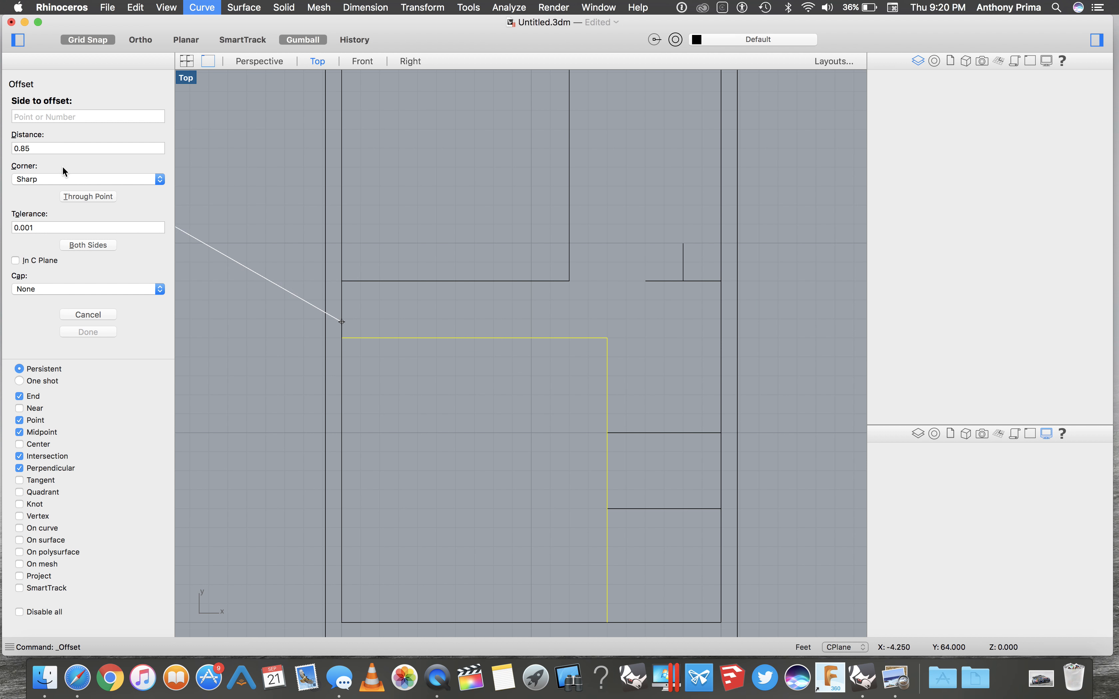
click(57, 146)
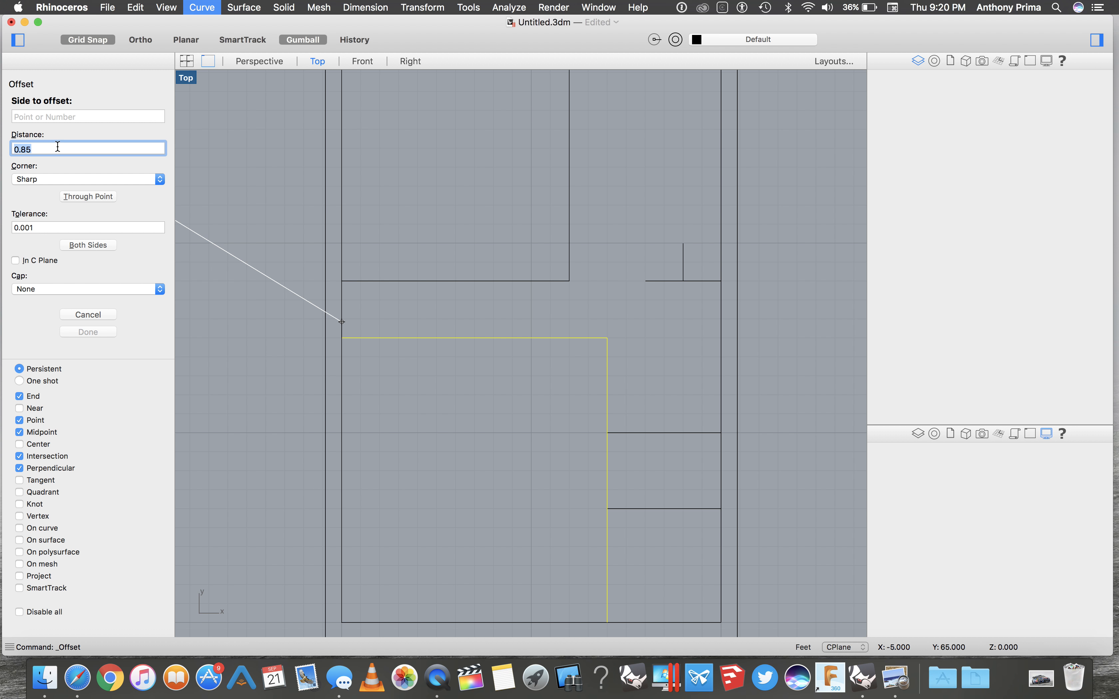
key(Return)
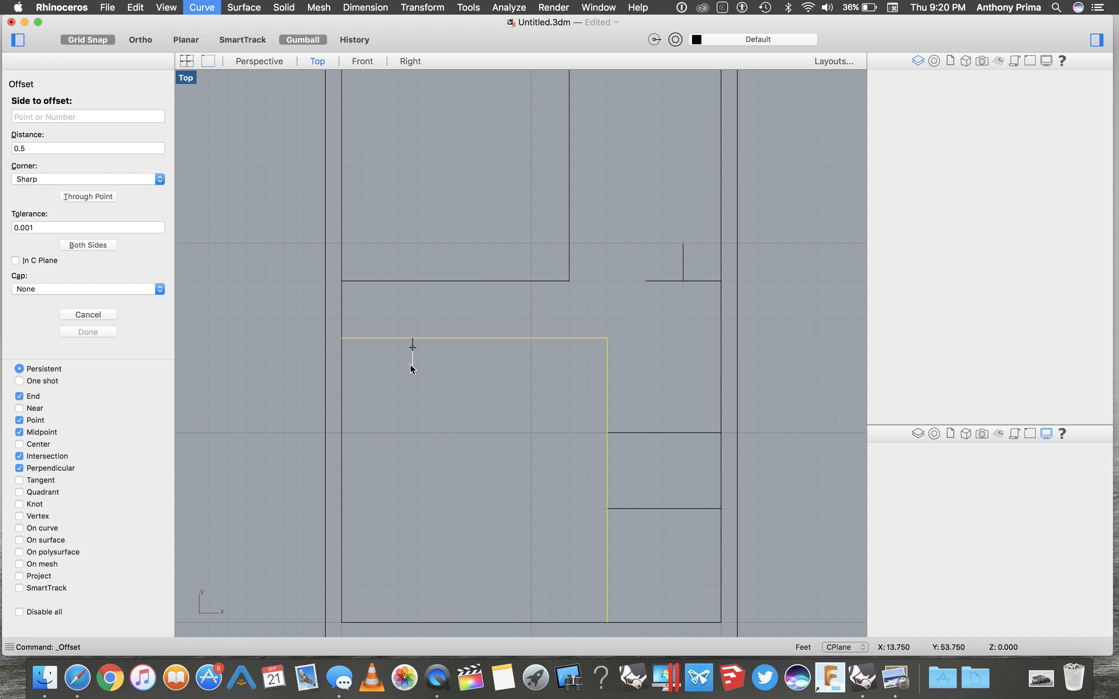
click(510, 356)
Offset the upper 6-foot horizontal partition line 0.5 feet upward.
scroll(624, 392, down, 3)
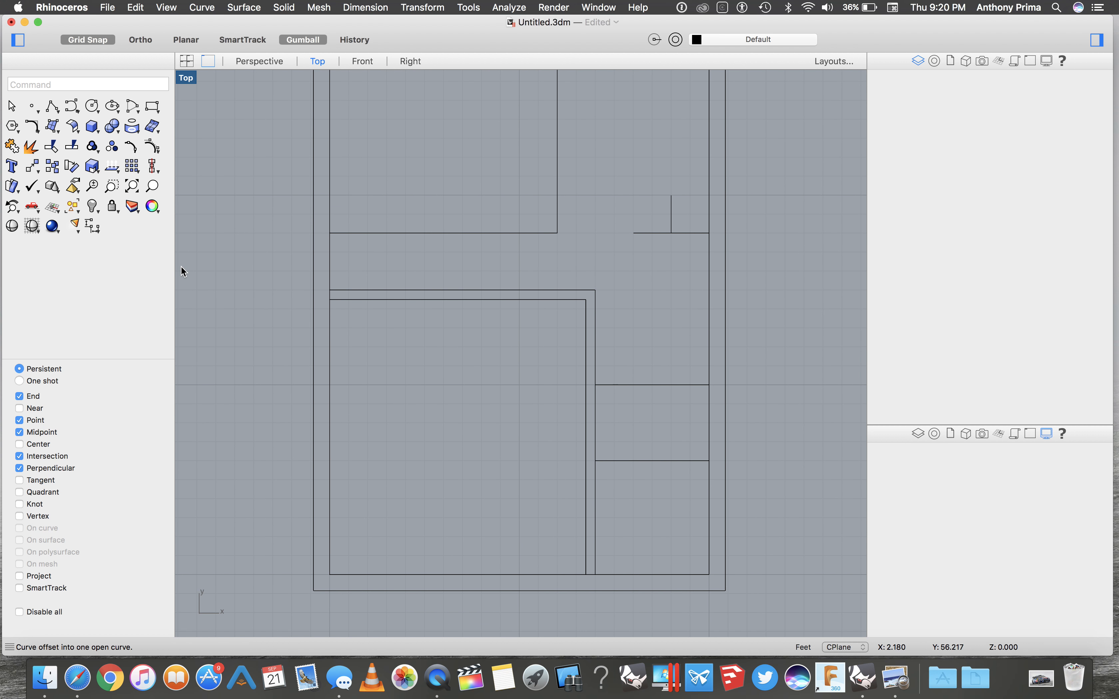
click(638, 7)
mouse_move(710, 59)
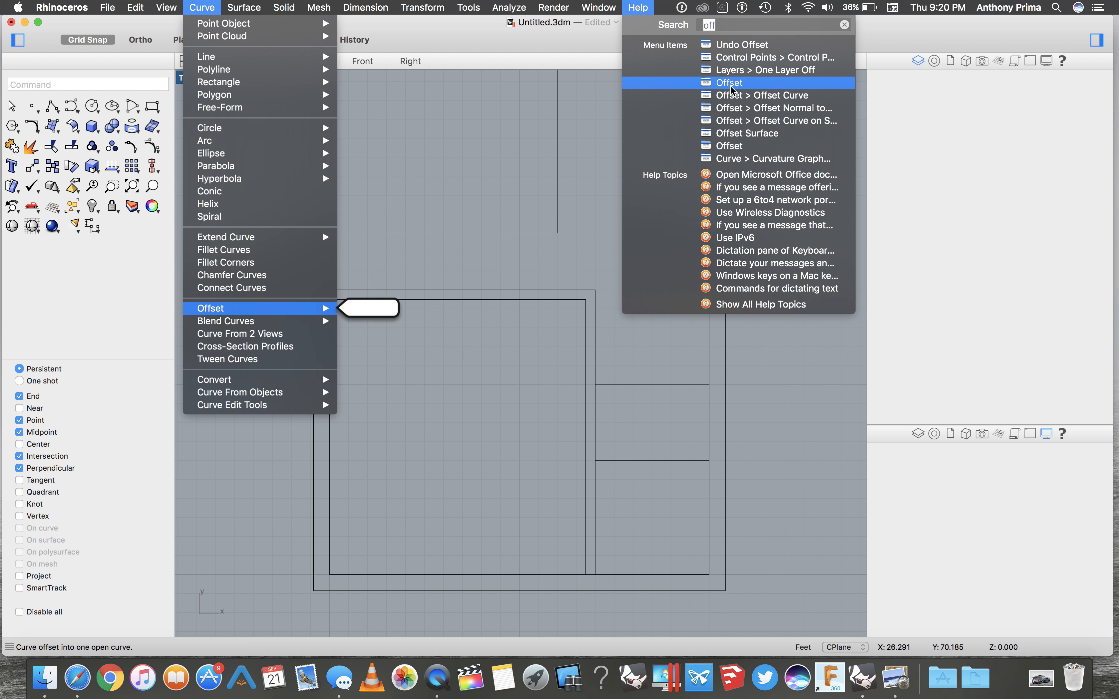
click(762, 95)
click(673, 383)
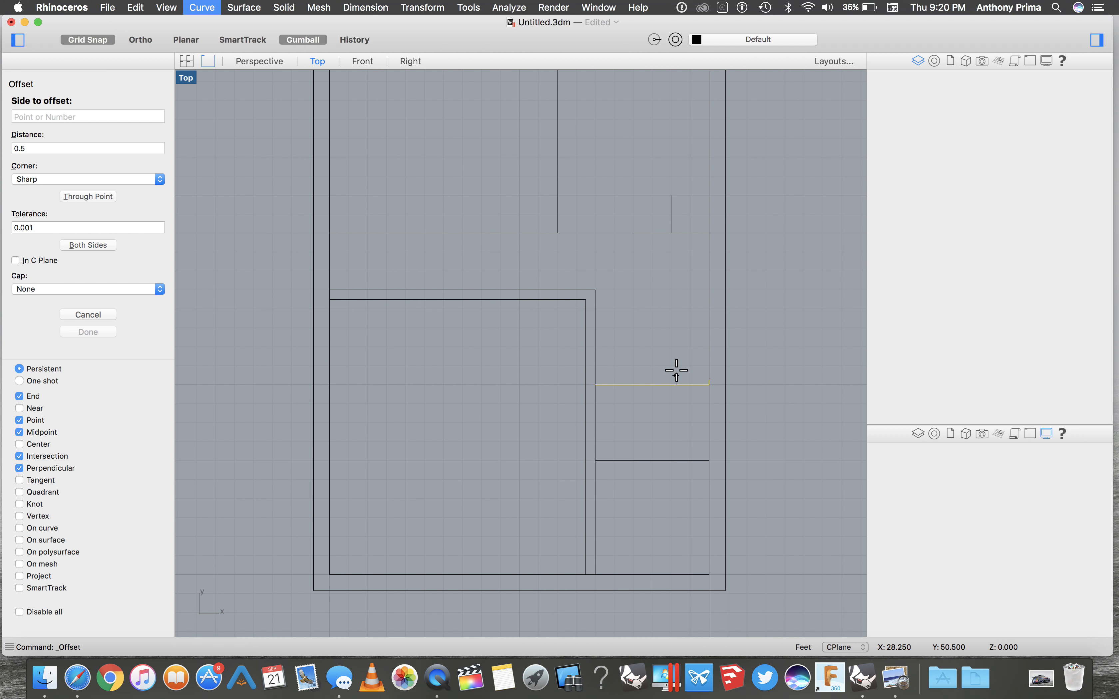
click(673, 368)
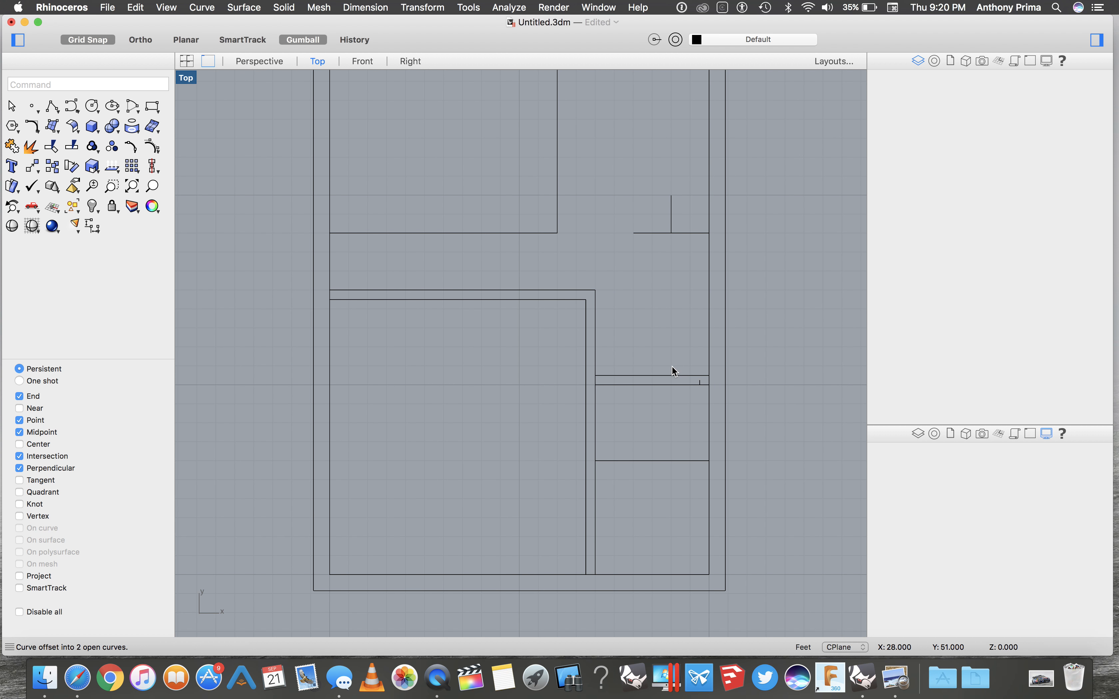
Offset the lower 6-foot horizontal partition line 0.5 feet upward.
click(655, 461)
key(Escape)
click(641, 6)
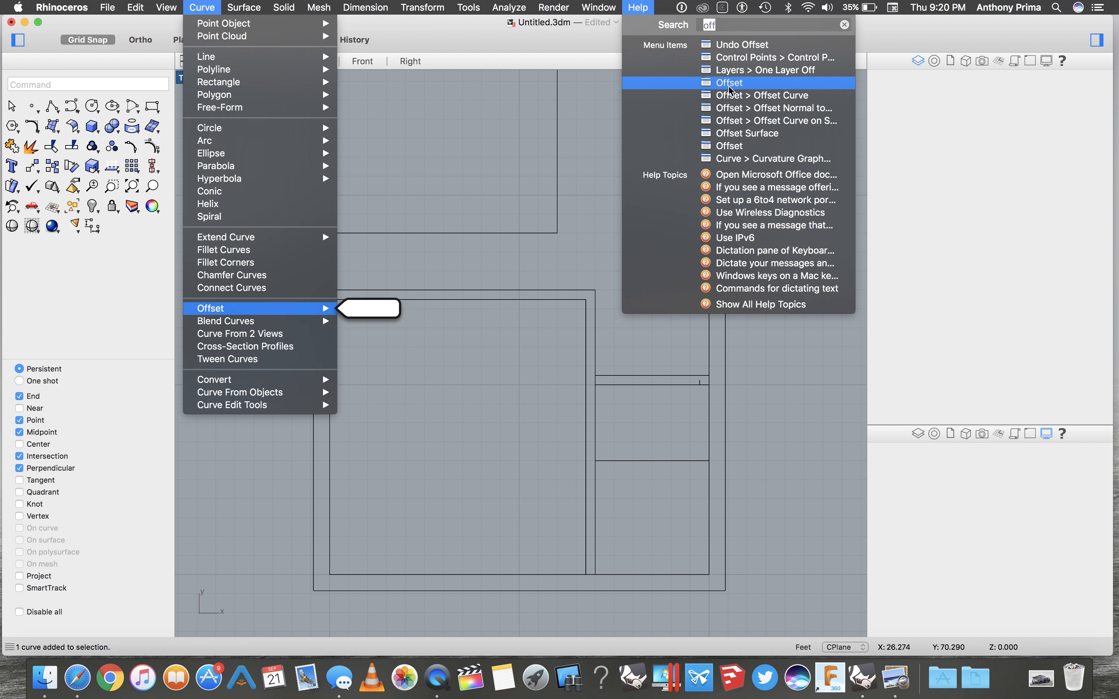
click(744, 95)
click(662, 460)
click(662, 440)
Offset the 4-foot horizontal line at the right inner wall 0.5 feet upward.
scroll(582, 345, up, 4)
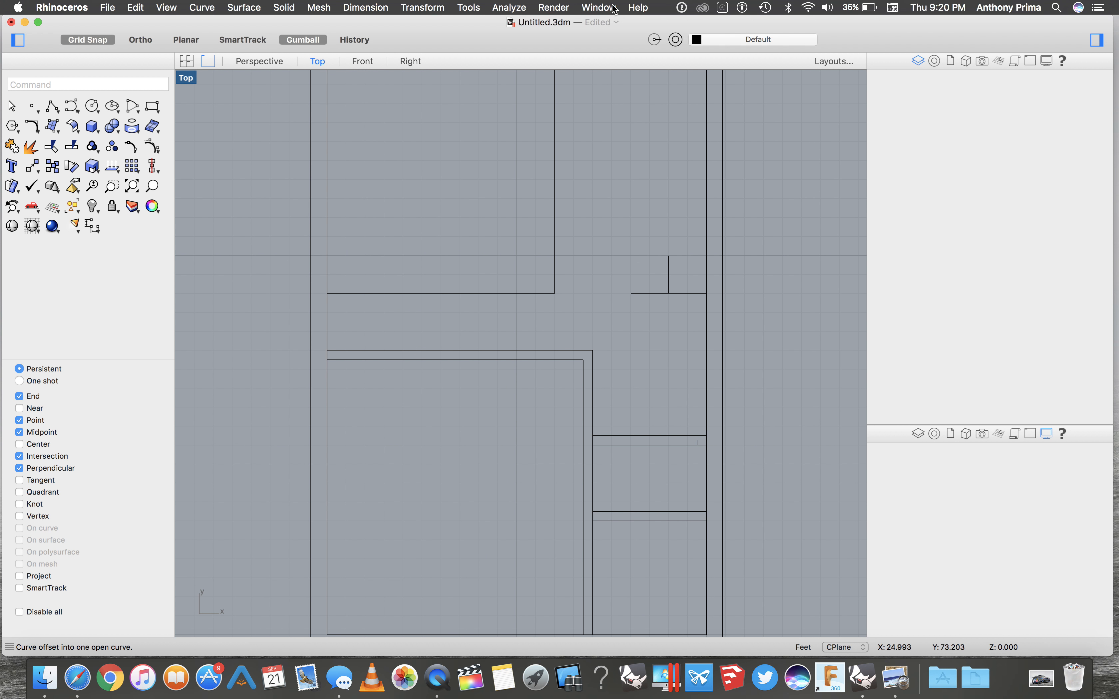
click(639, 7)
text(off)
click(763, 95)
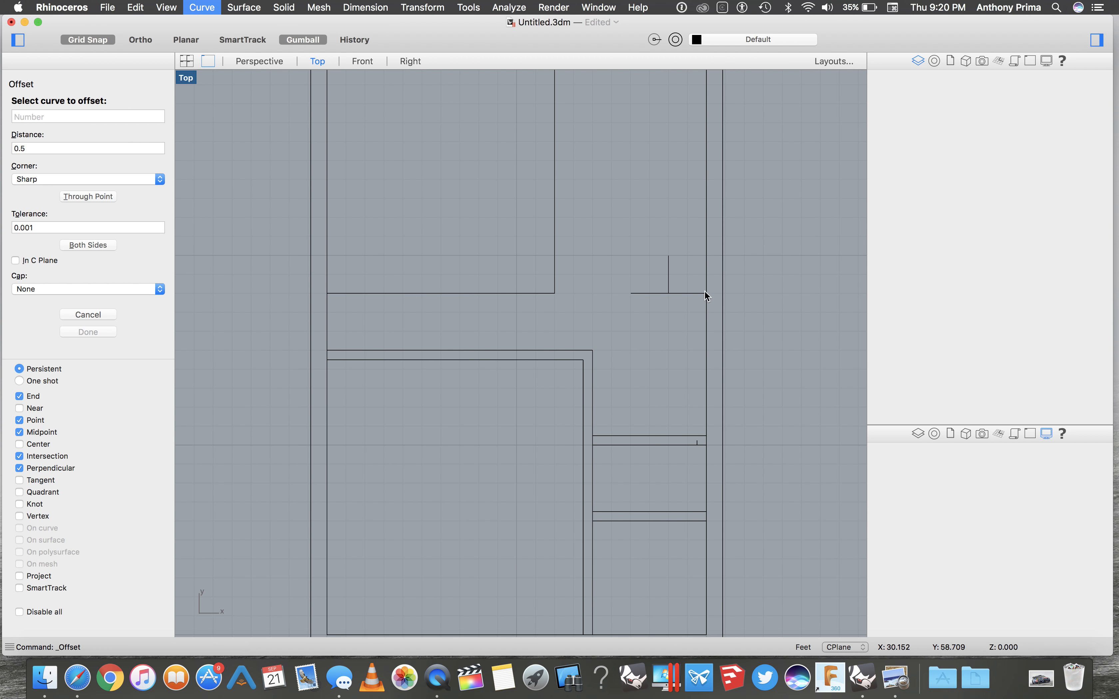
click(661, 293)
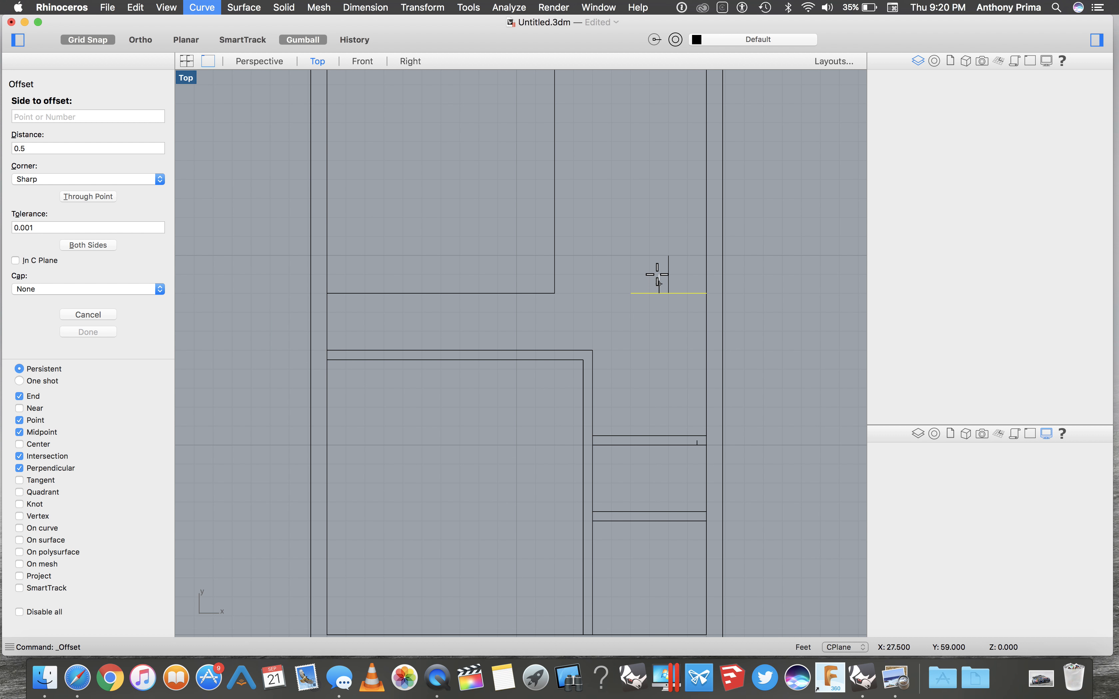
click(658, 280)
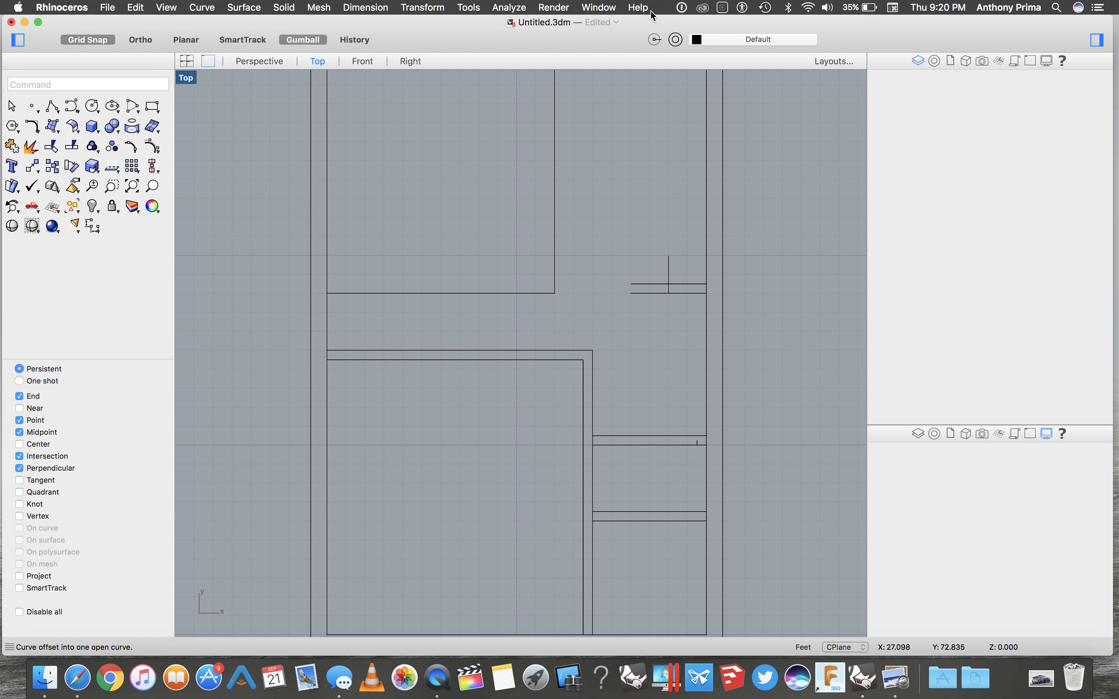
Offset the short 2-foot vertical line above the 4-foot partition 0.5 feet to the left.
click(640, 7)
click(724, 95)
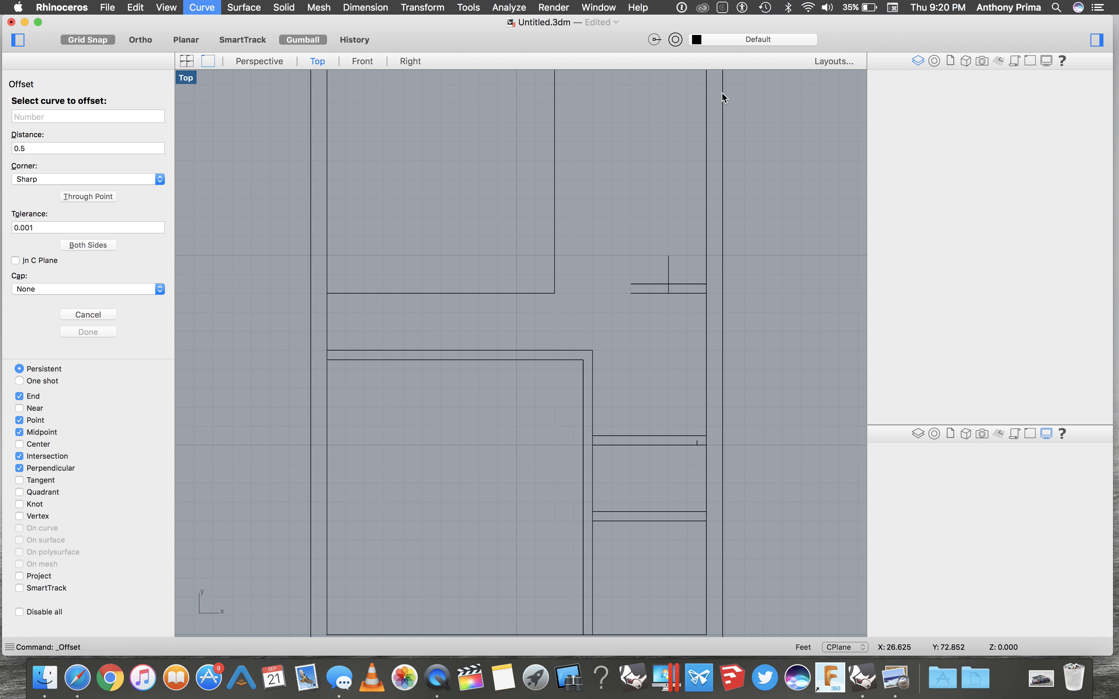
click(669, 263)
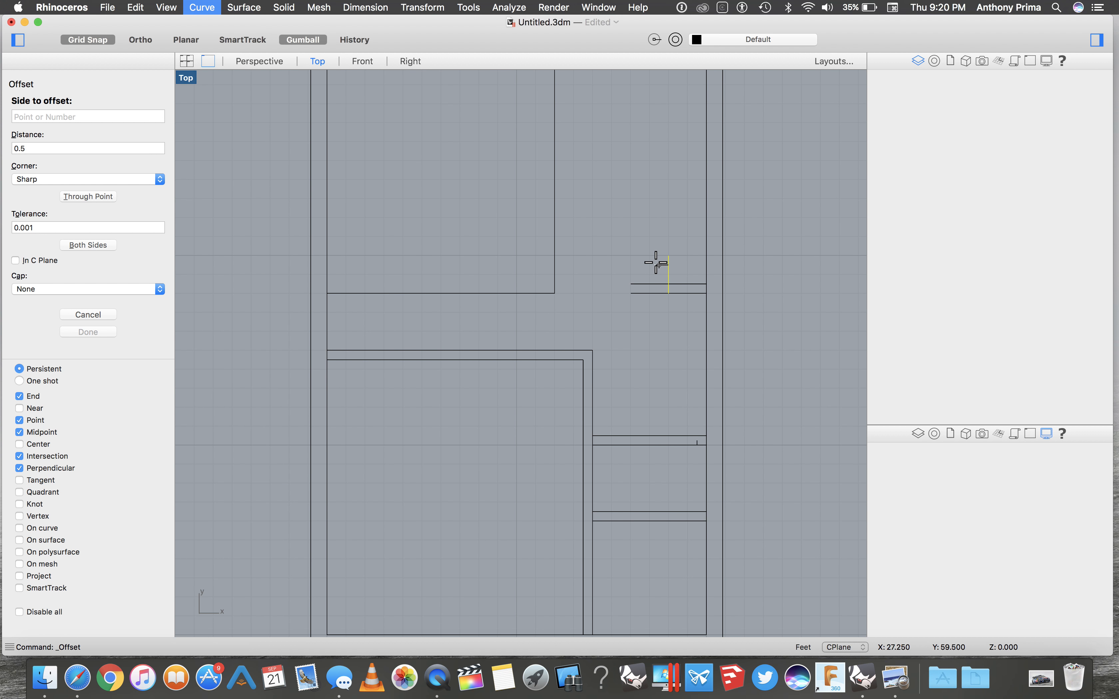
click(659, 267)
Join the vertical and horizontal wall lines of the upper-left room into one curve.
scroll(659, 267, up, 5)
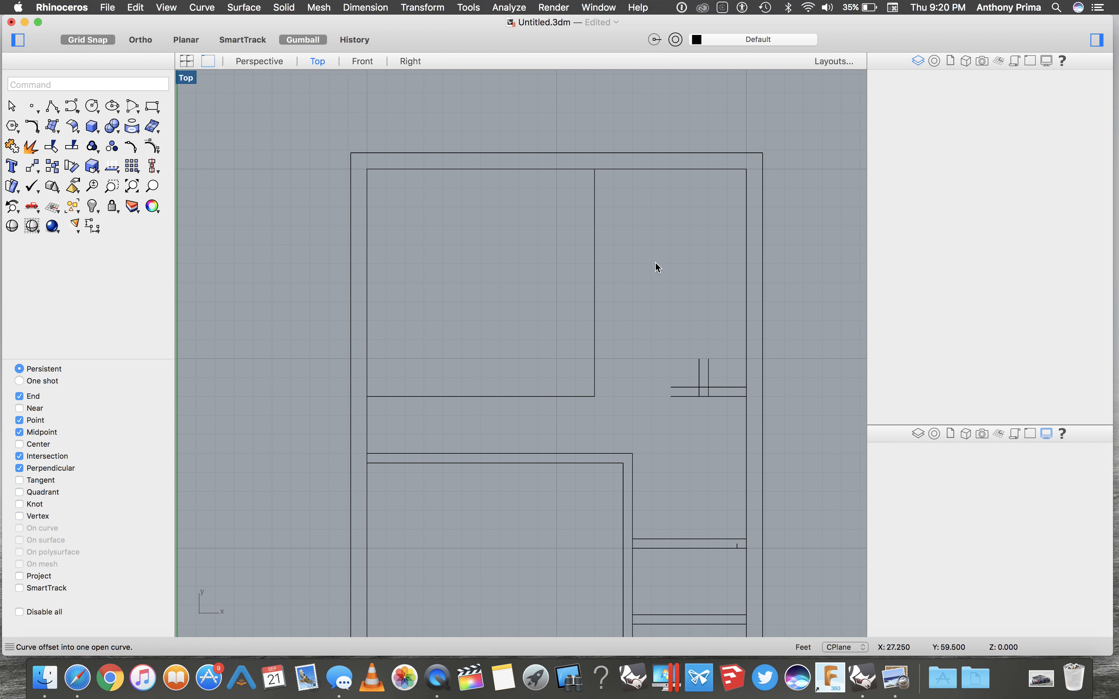
drag(449, 291, 642, 430)
click(595, 381)
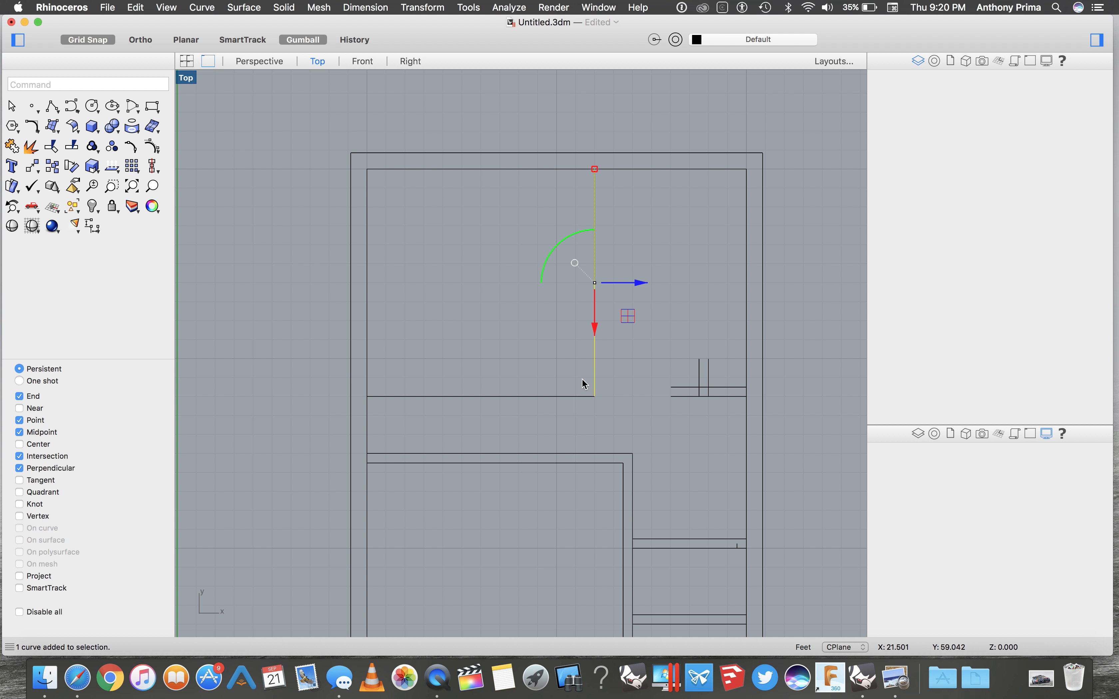
shift+click(576, 397)
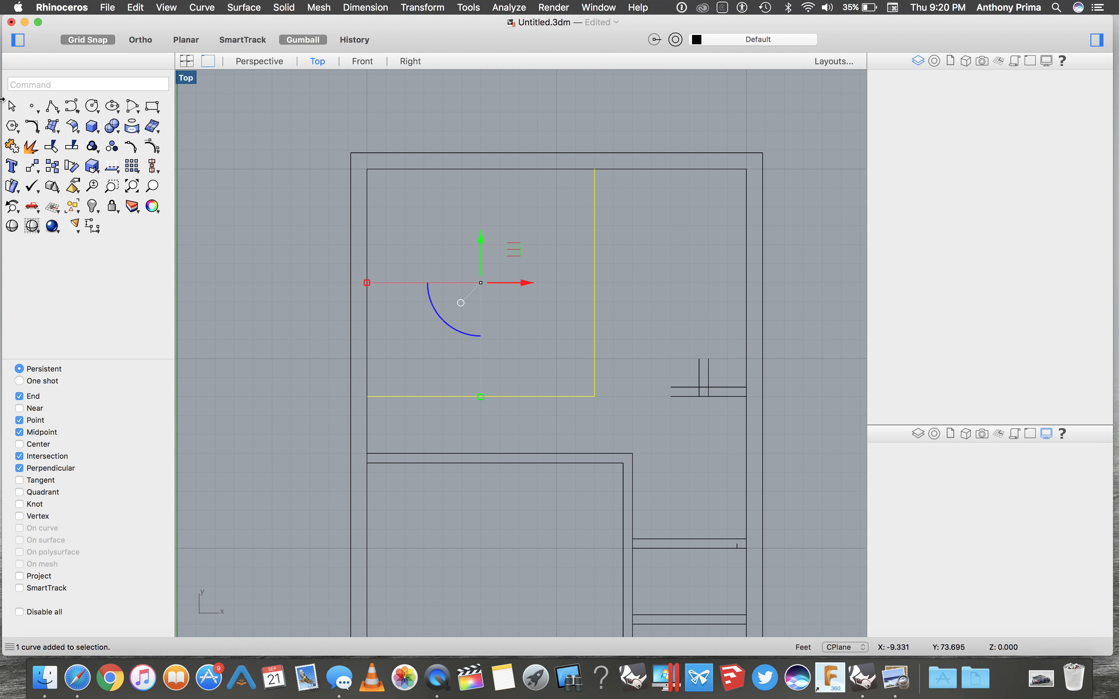
click(17, 151)
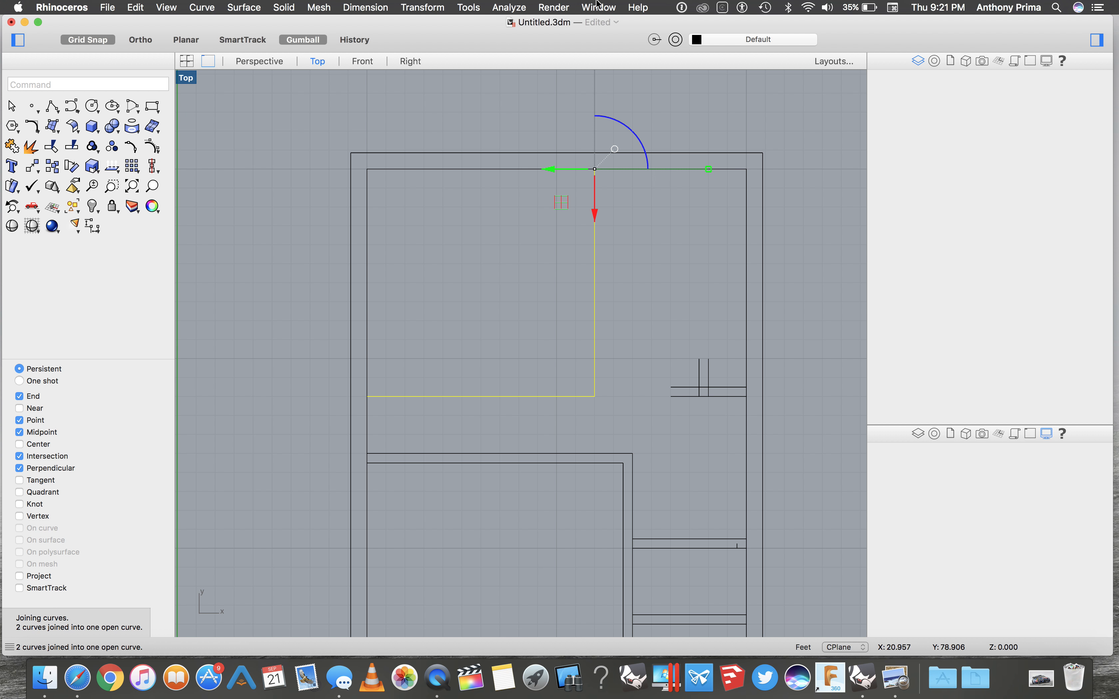
Offset the upper-left room's joined wall line 0.5 feet toward the room's interior.
click(638, 7)
click(723, 82)
click(575, 287)
scroll(629, 329, down, 5)
click(629, 326)
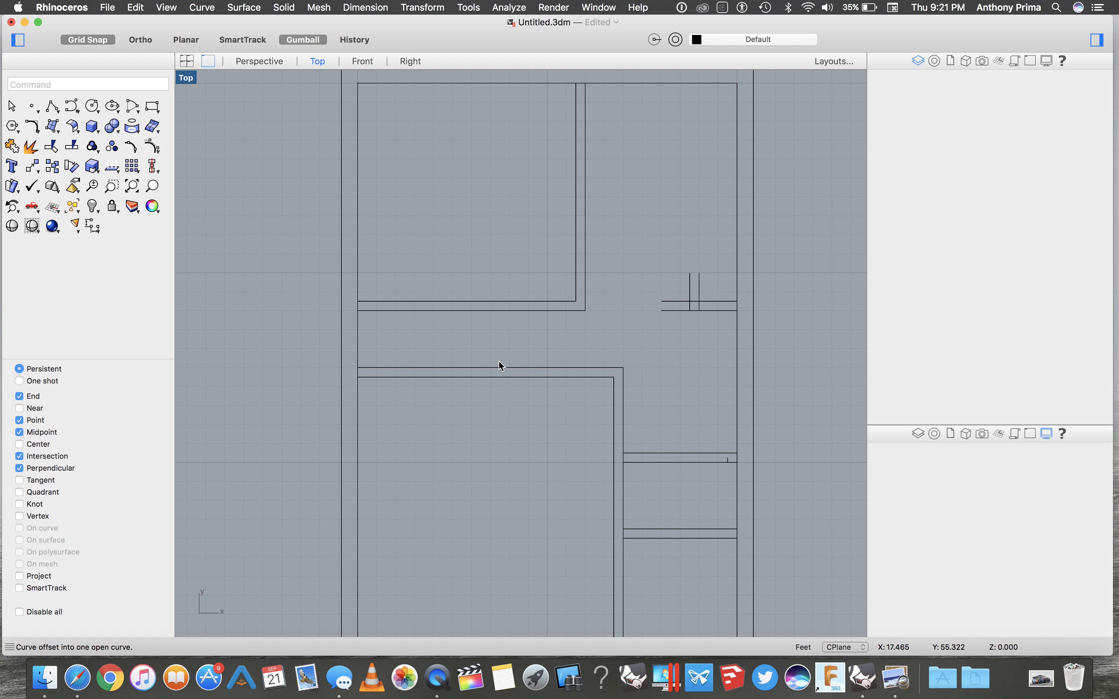
Turn on the Near snap and close the open left end of the 4-foot partition with a polyline between its two line ends.
scroll(662, 307, up, 4)
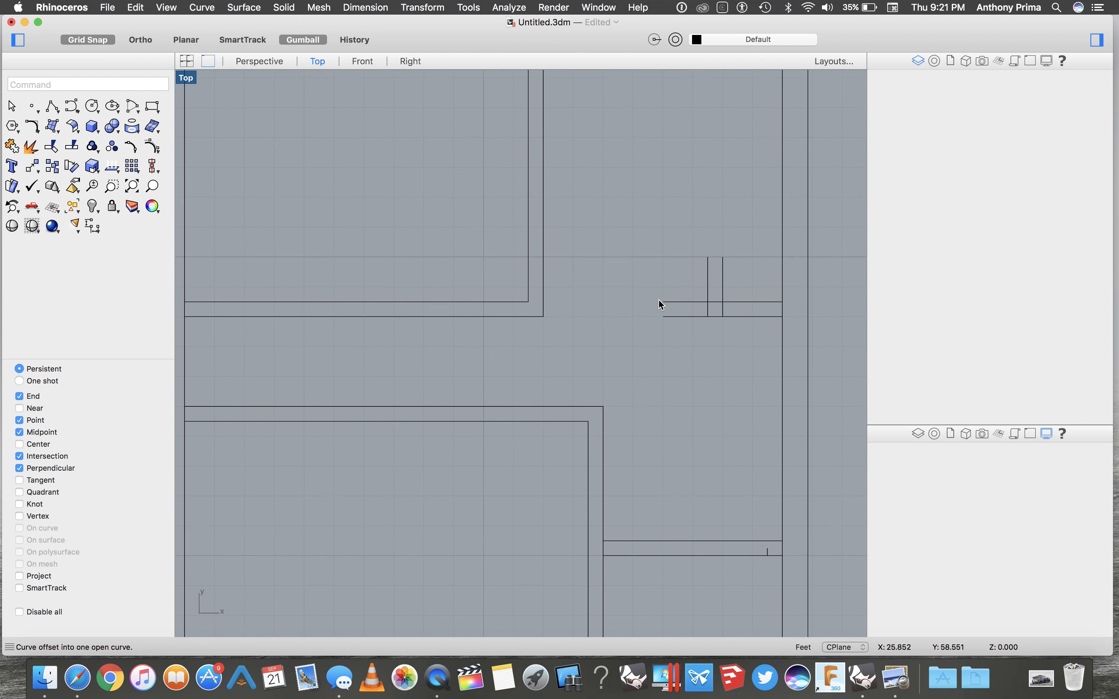
click(52, 109)
click(20, 410)
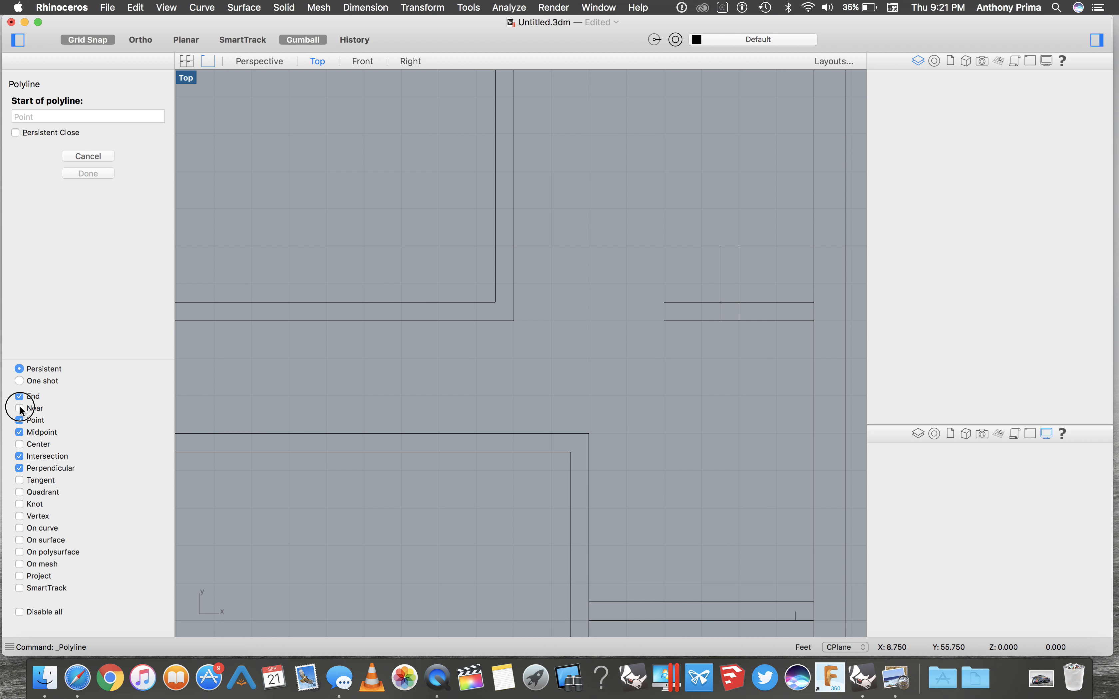
click(663, 302)
click(664, 320)
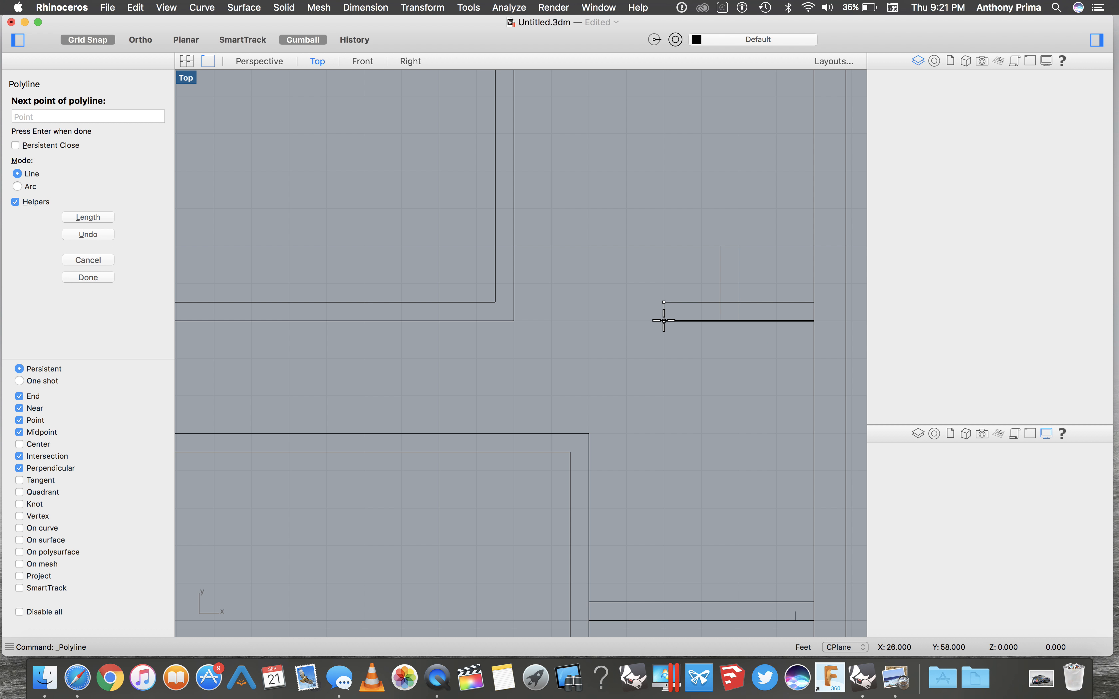
click(687, 319)
key(Return)
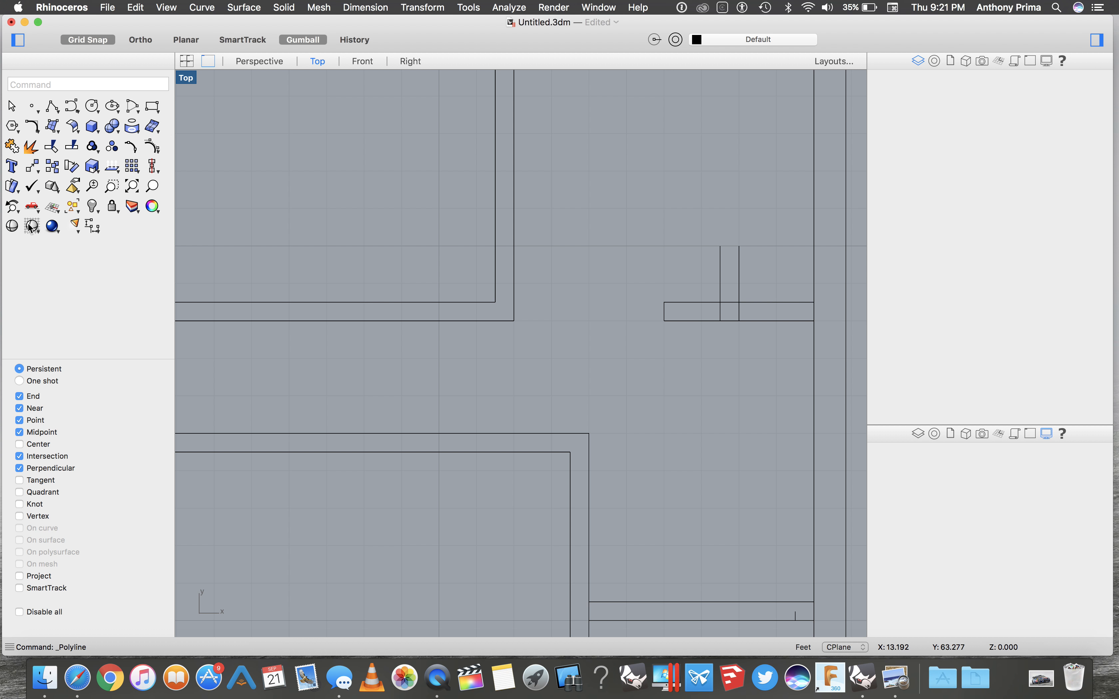
Close the top of the short vertical partition with a polyline between its two line ends.
click(50, 111)
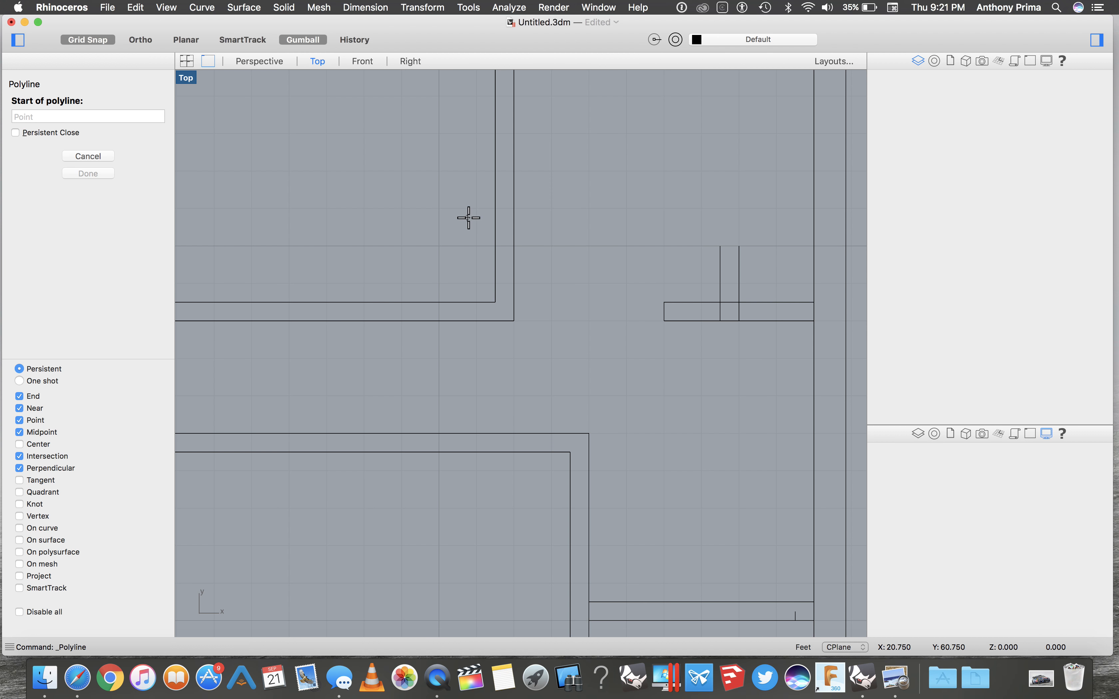
click(720, 247)
click(739, 246)
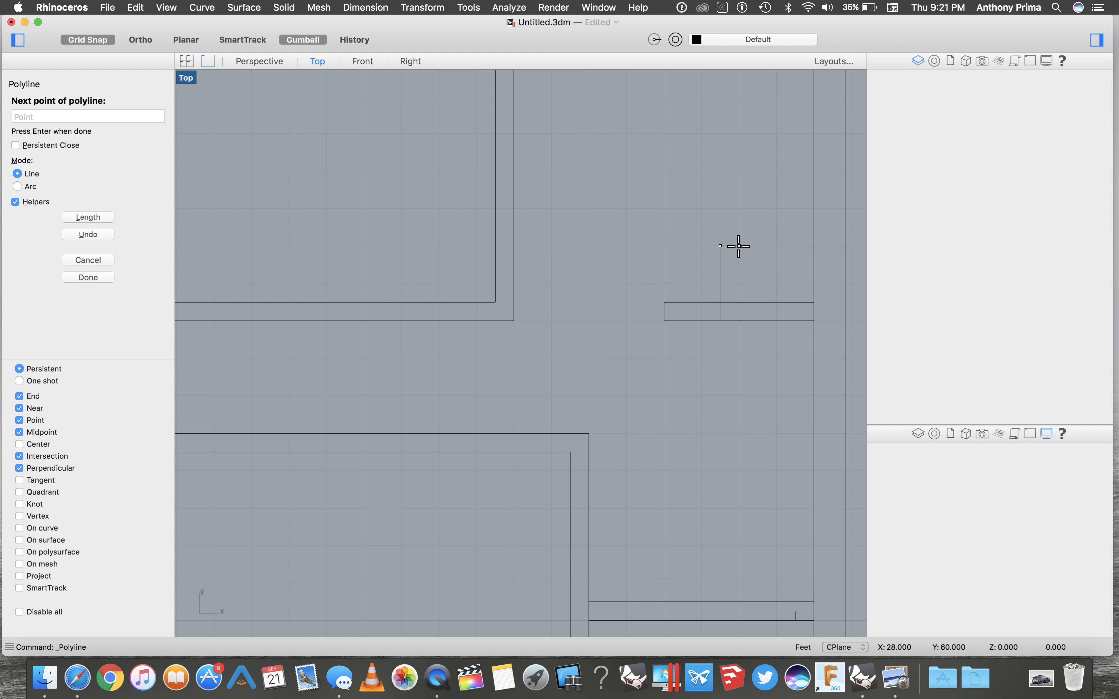
key(Return)
Examine the new plan's partition walls and the dimensioned door openings in the completed floor plan below it.
scroll(664, 385, down, 5)
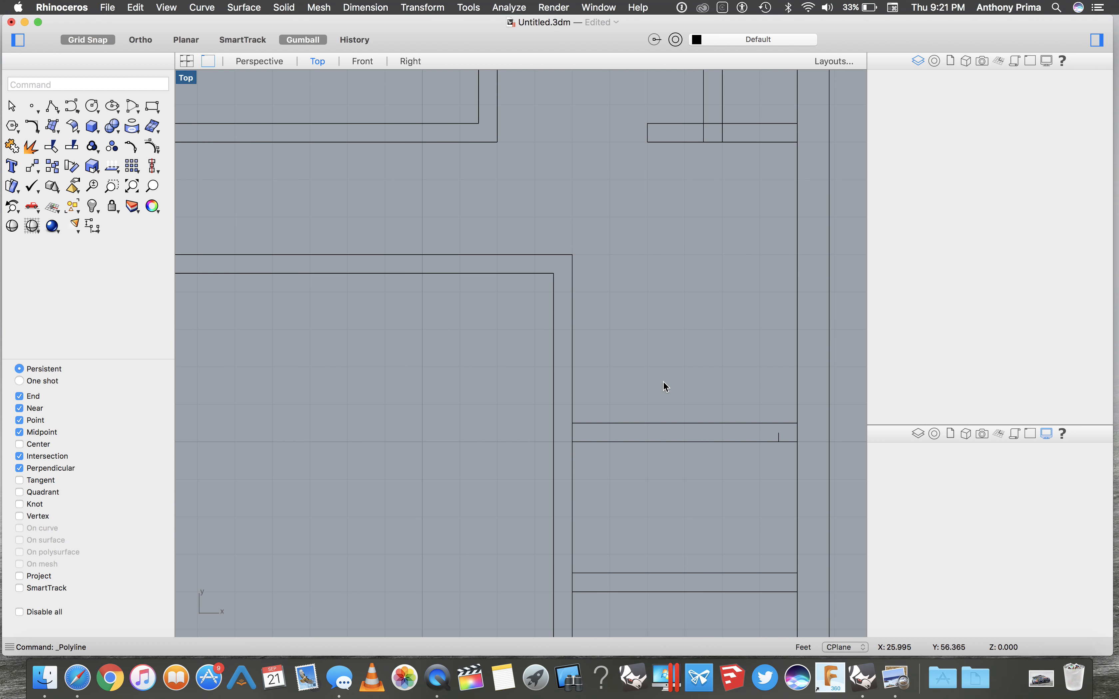
scroll(663, 386, up, 2)
scroll(661, 542, down, 5)
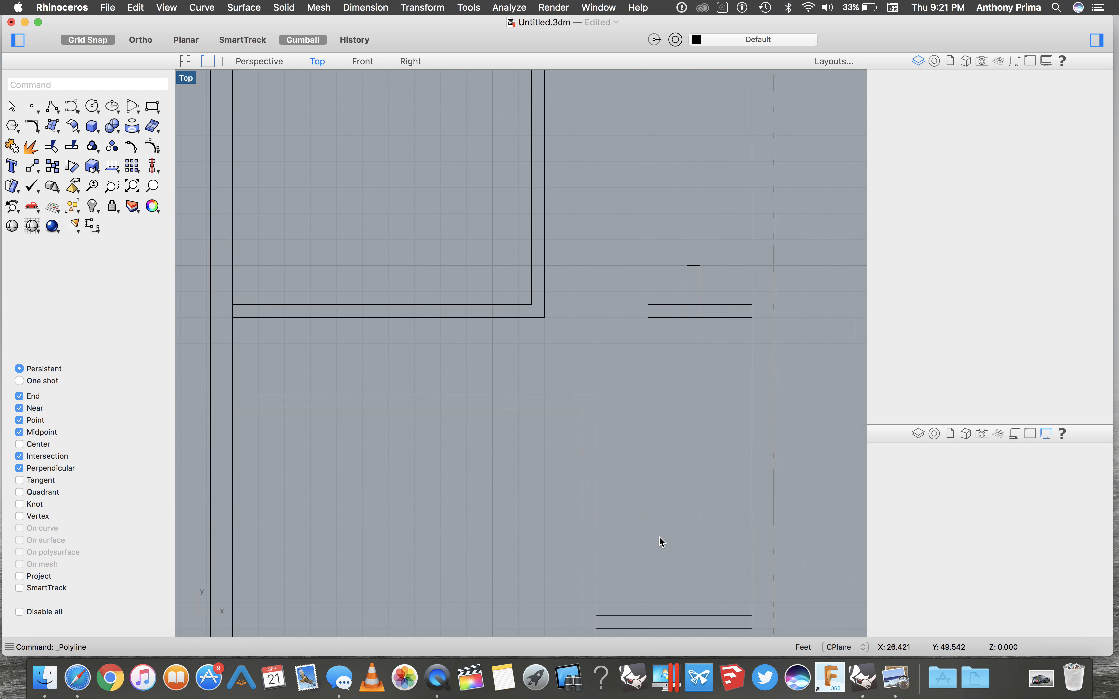
scroll(663, 542, down, 4)
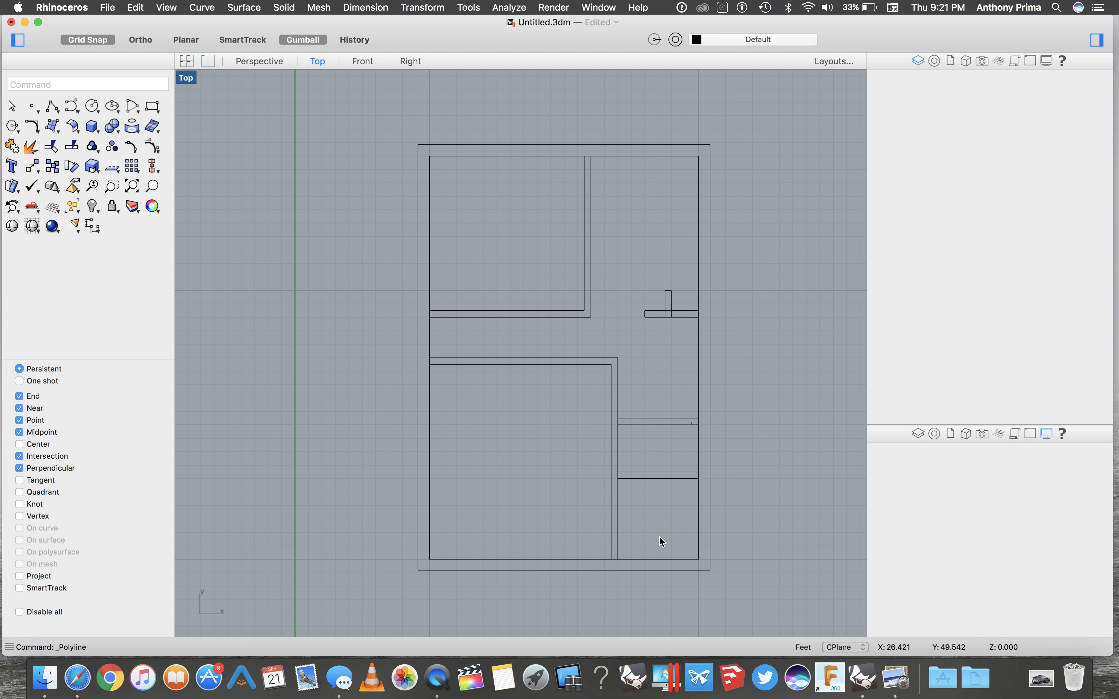
scroll(342, 187, right, 2)
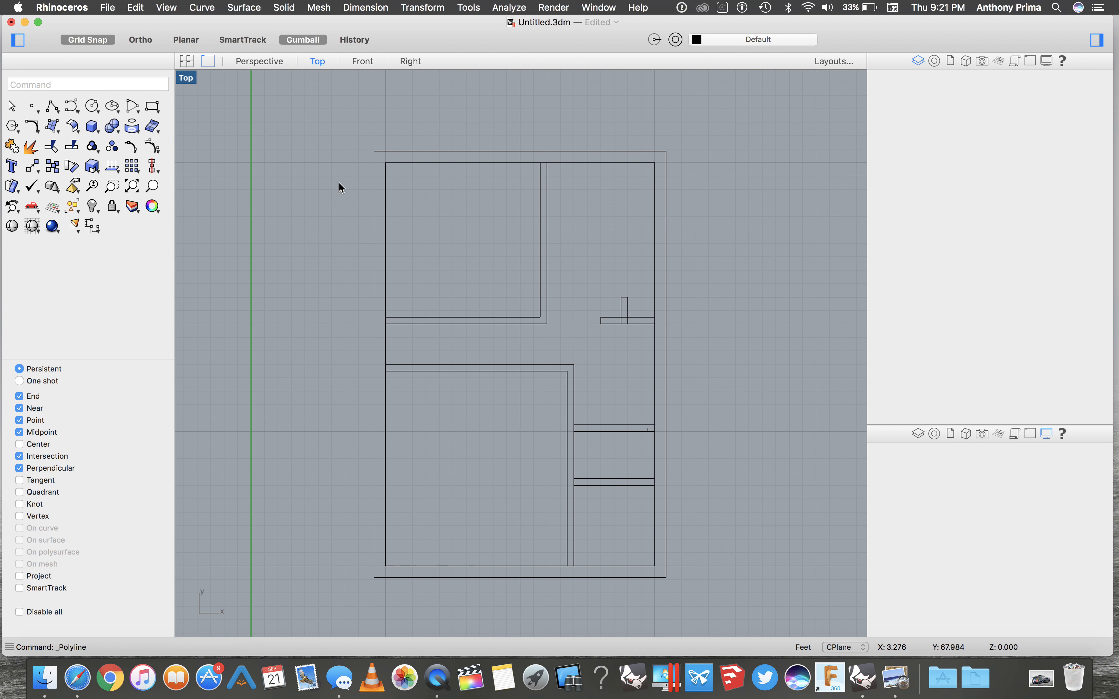
scroll(341, 187, down, 1)
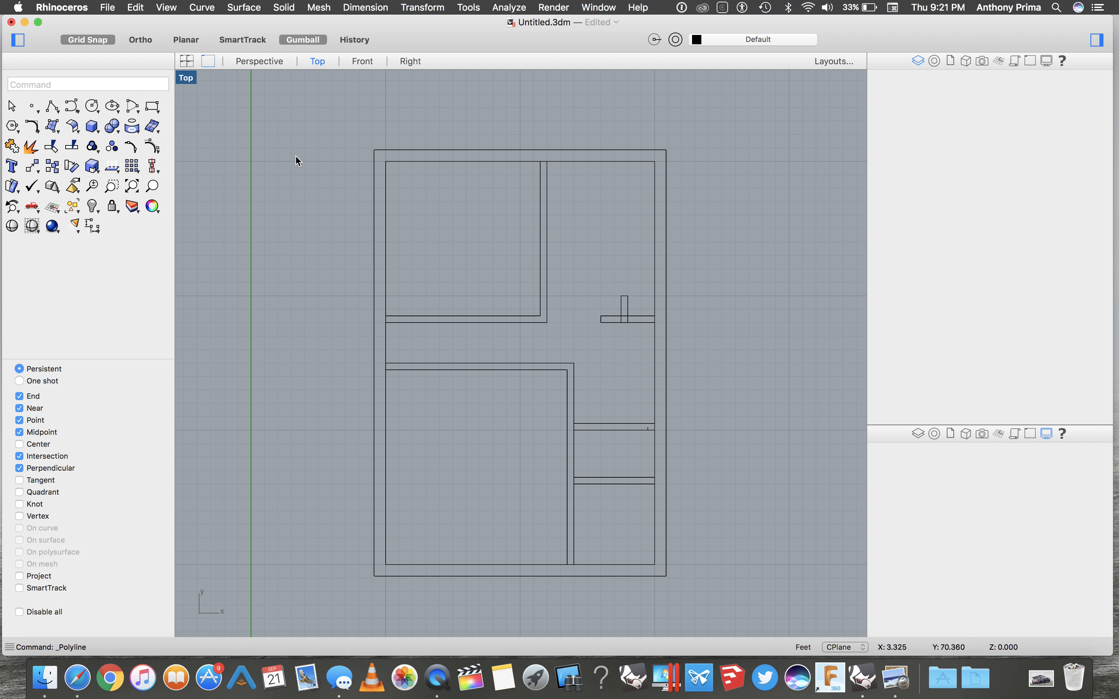
scroll(375, 321, up, 2)
scroll(375, 319, up, 2)
scroll(399, 329, up, 2)
scroll(398, 329, down, 5)
scroll(400, 332, up, 5)
scroll(621, 291, left, 10)
scroll(623, 290, down, 2)
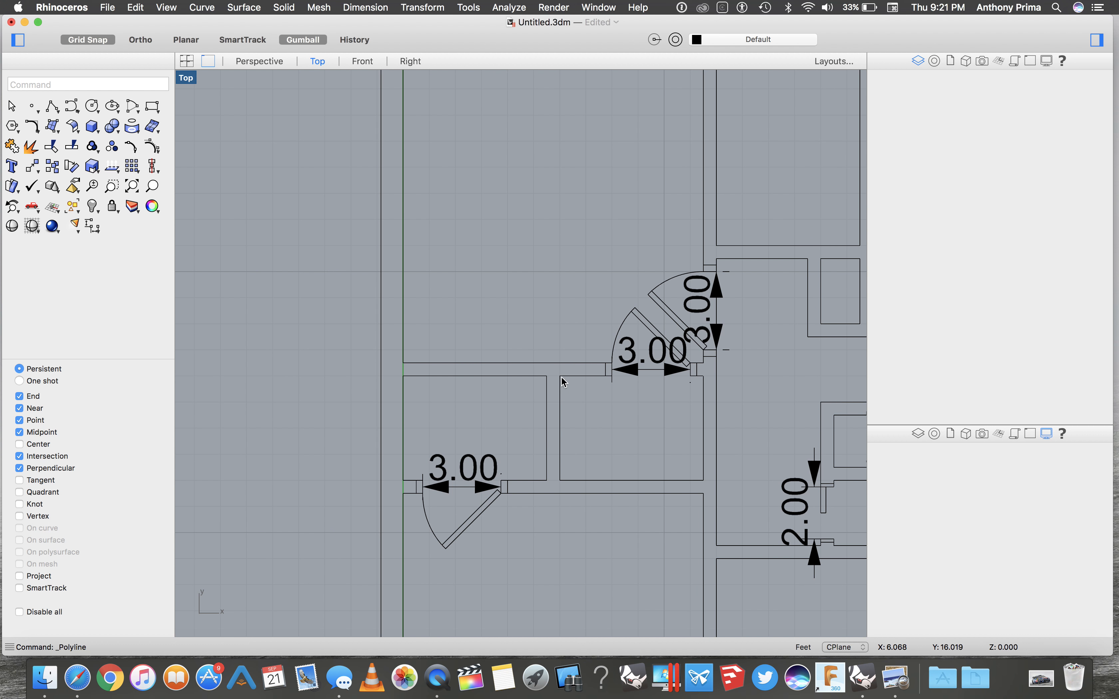
scroll(730, 501, down, 3)
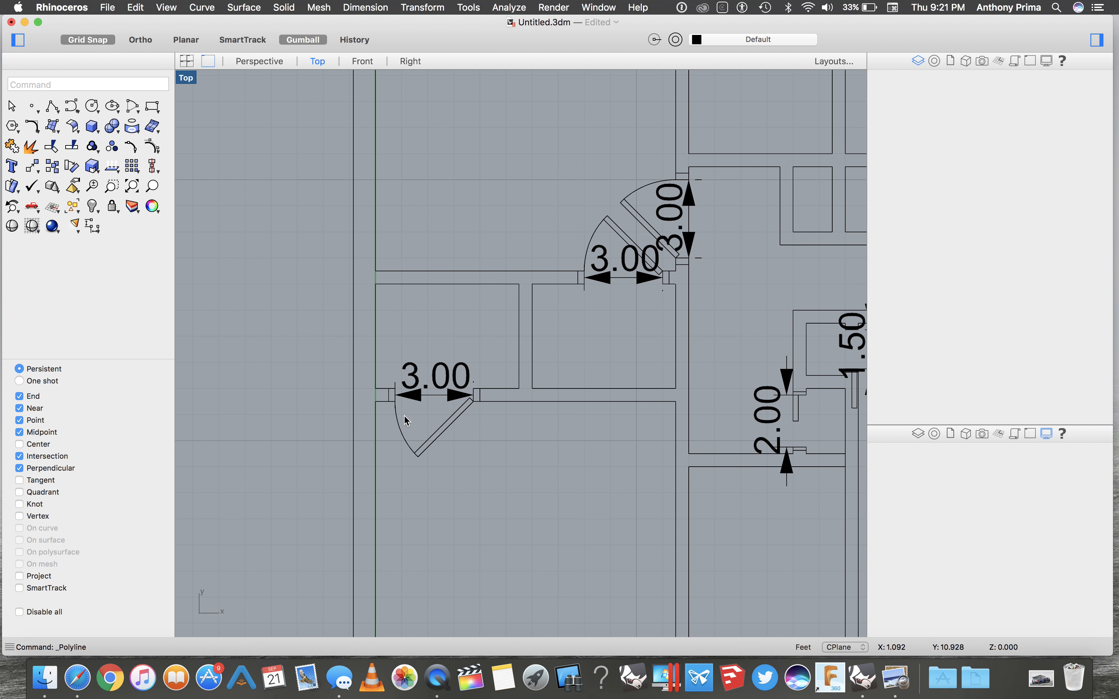
scroll(405, 419, up, 5)
scroll(405, 418, down, 8)
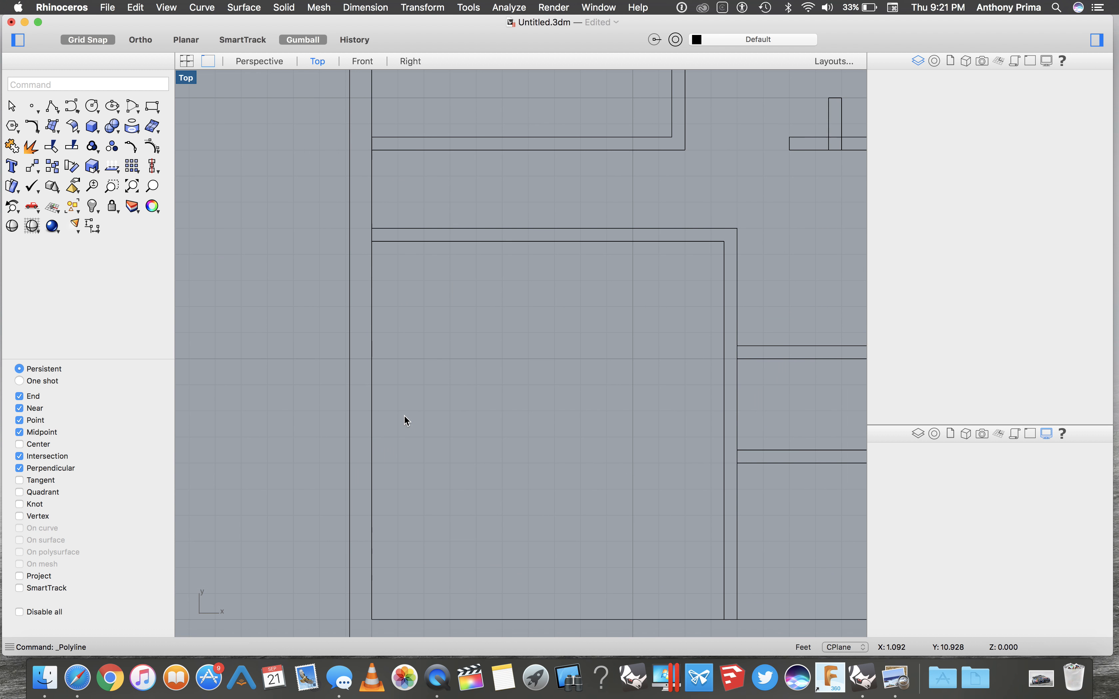
scroll(397, 505, down, 4)
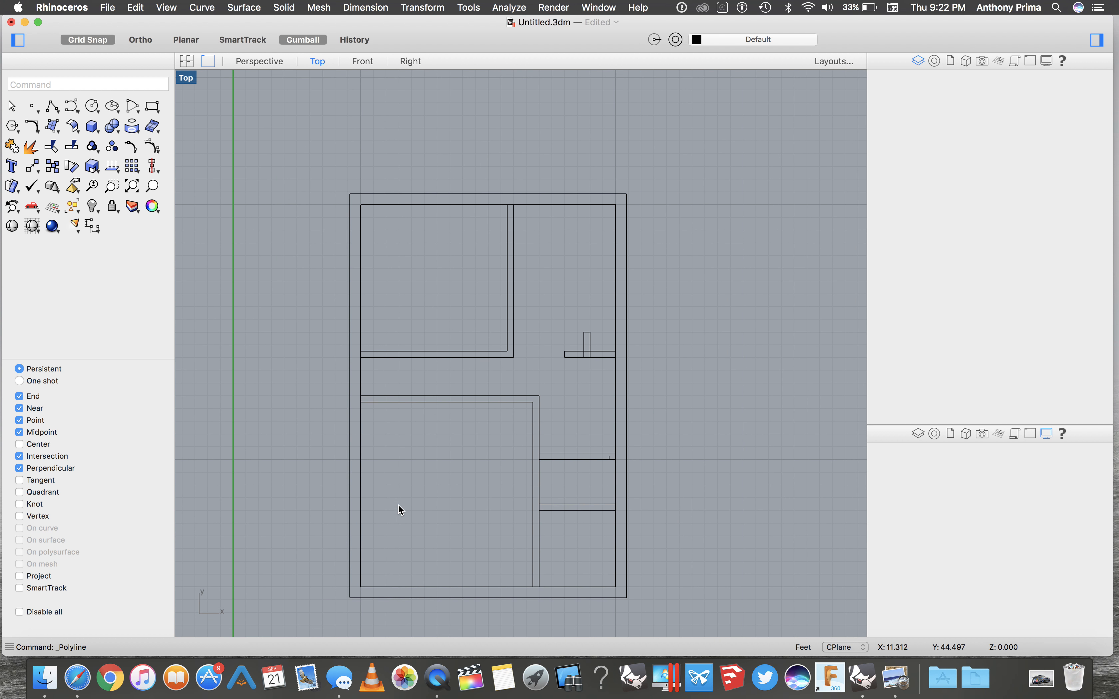
Using all floor plan curves as cutting objects, trim the left wall's inner line inside both horizontal partitions.
drag(268, 156, 714, 623)
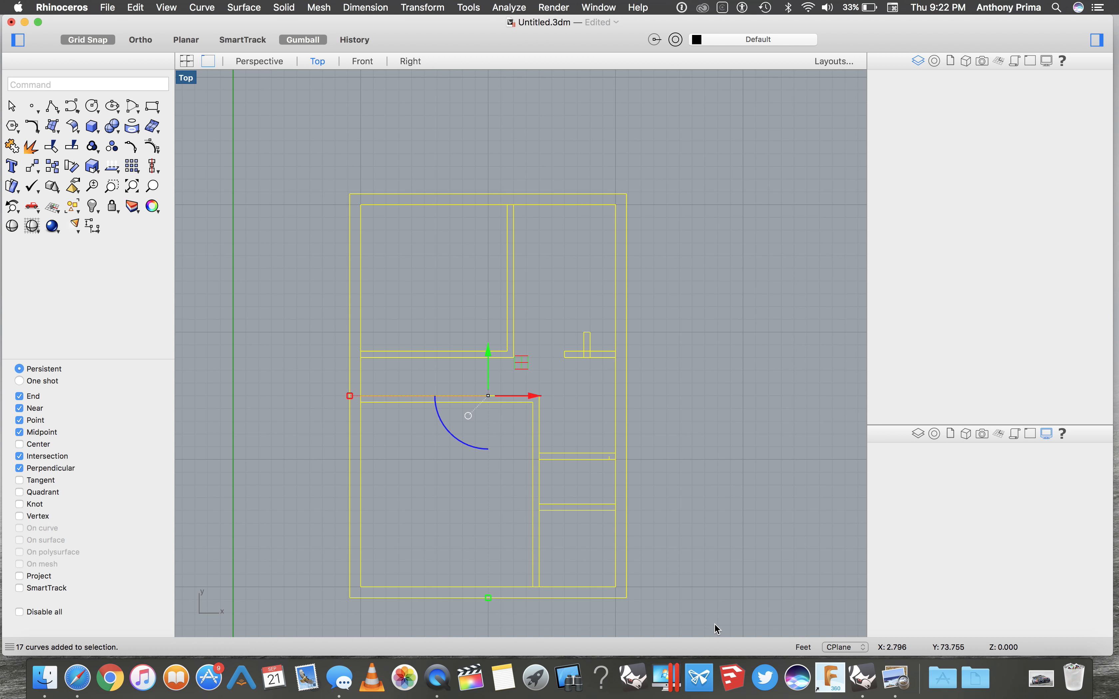
click(306, 334)
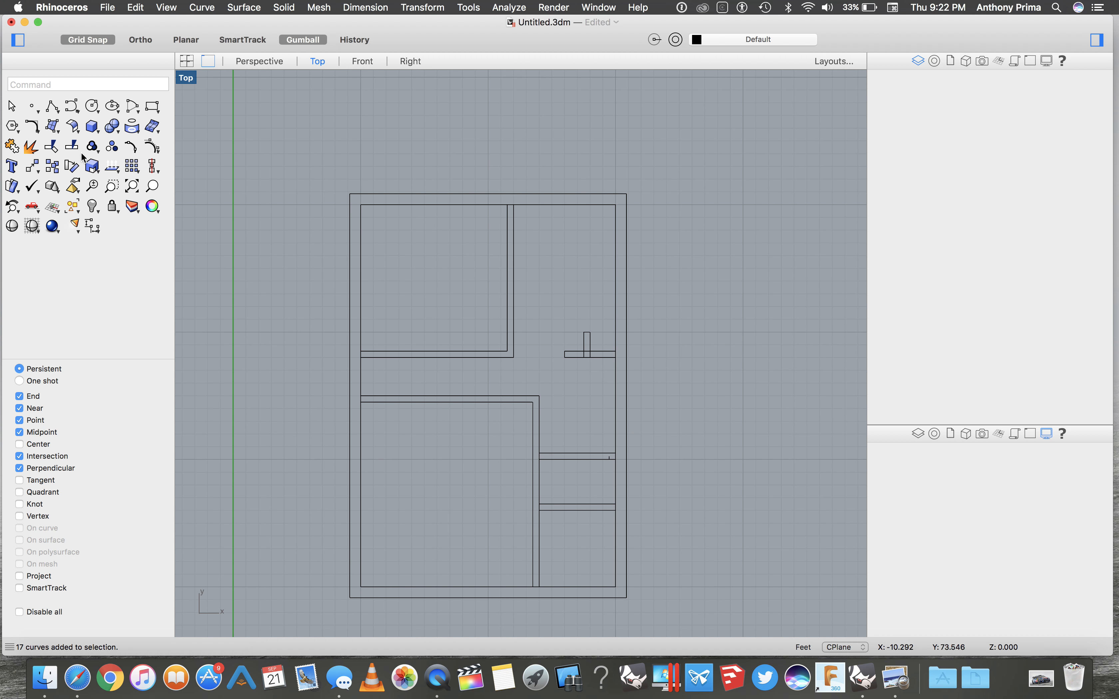
click(52, 147)
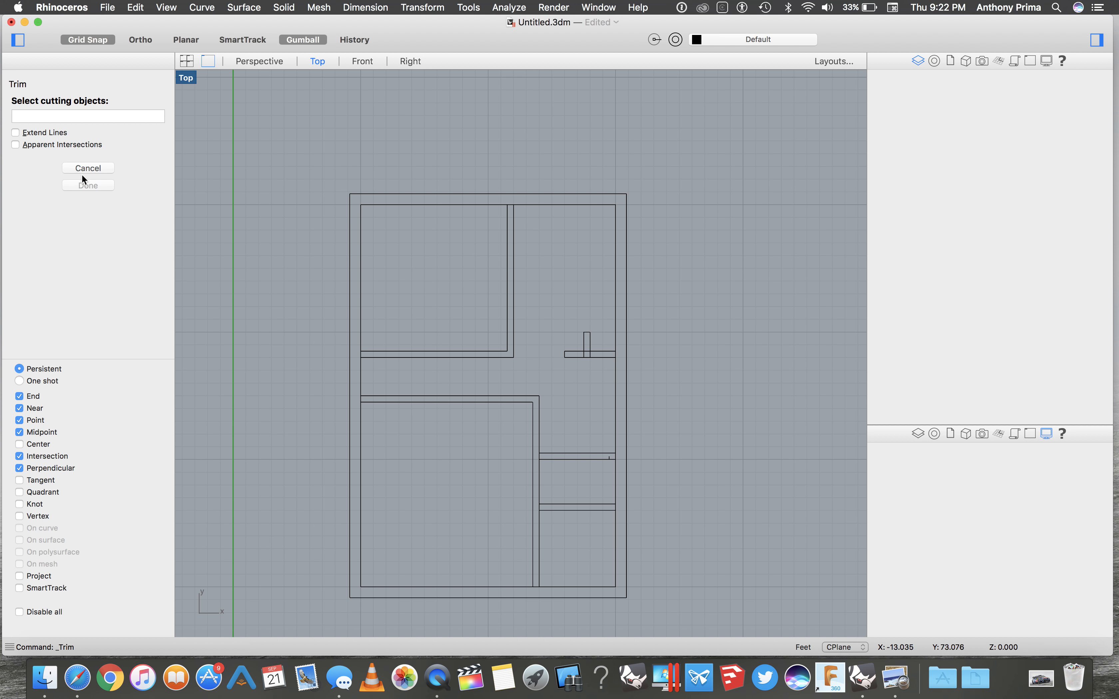
drag(287, 170, 717, 614)
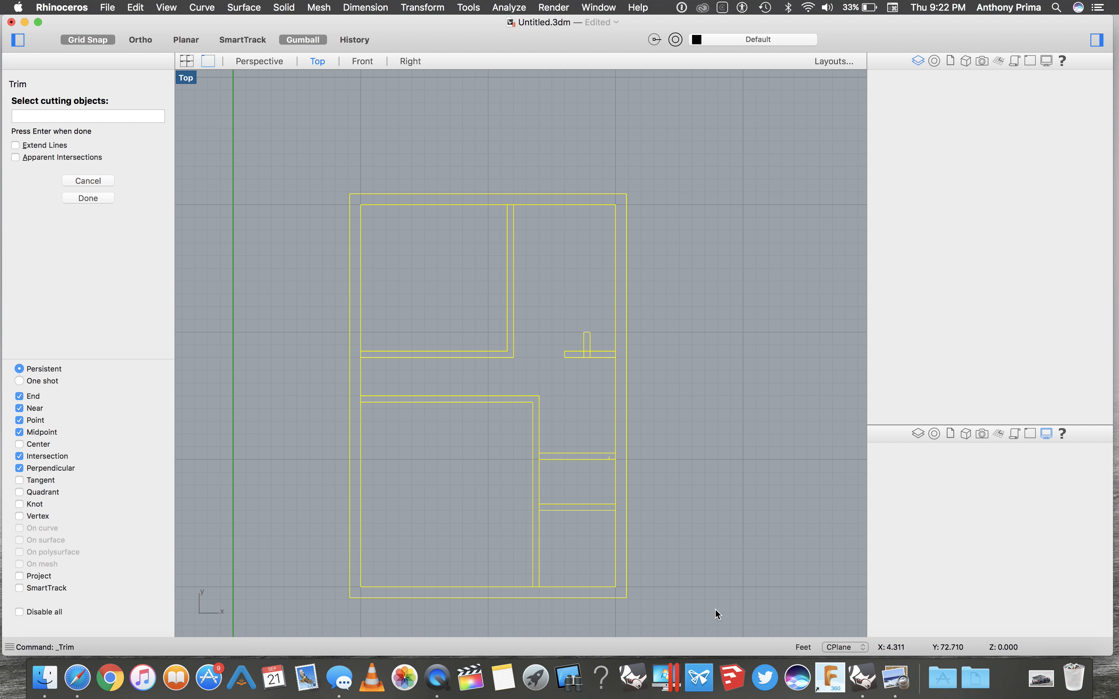
key(Return)
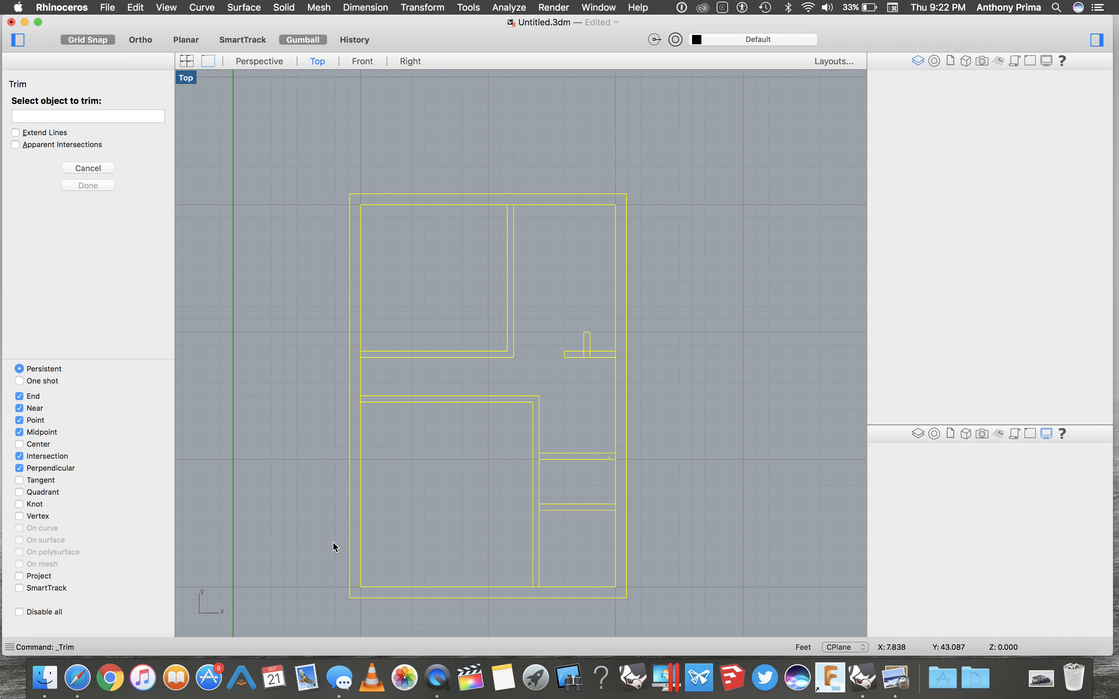
scroll(359, 354, up, 5)
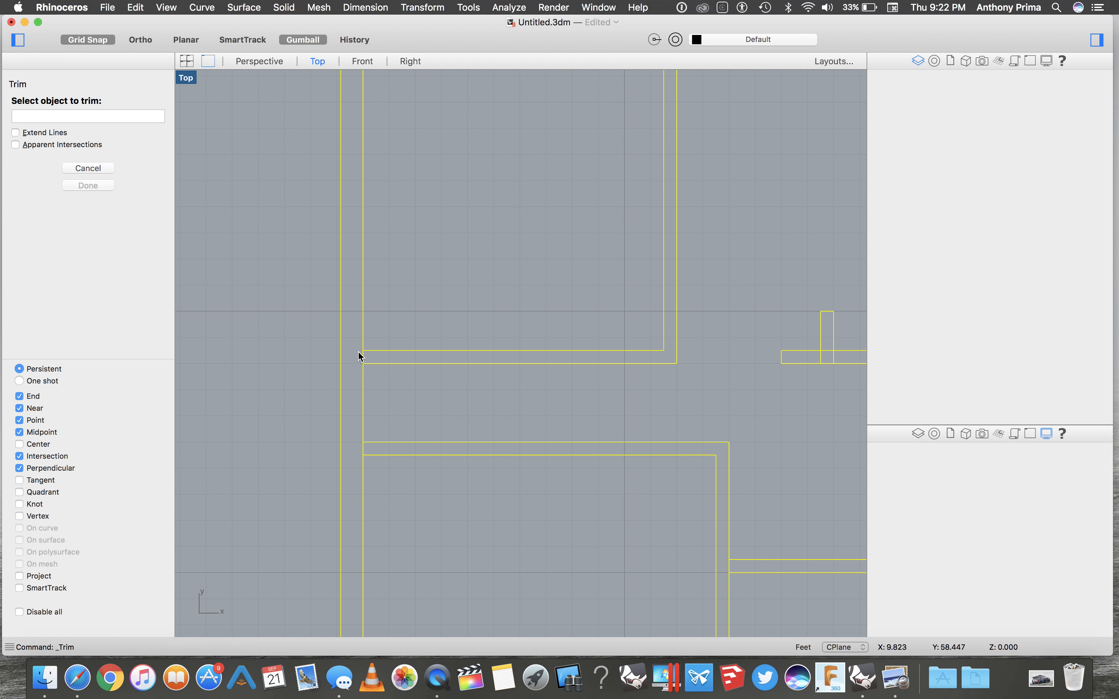
click(362, 356)
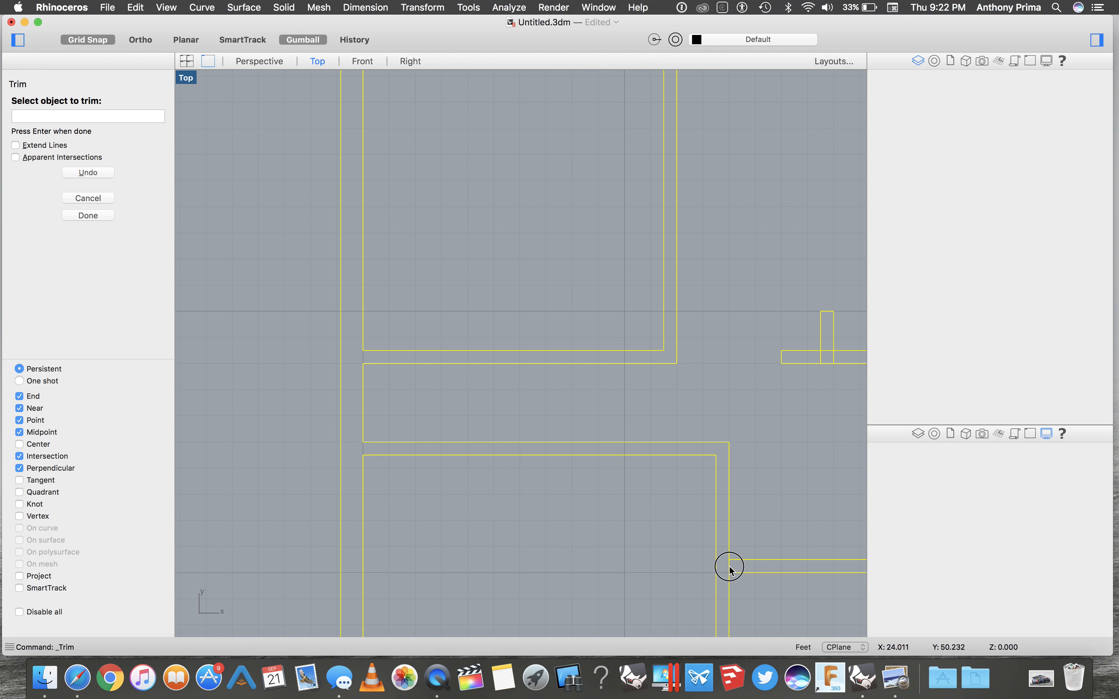
Trim the overlapping wall lines at the upper vertical partition's top end and around the 4-foot partition with its short vertical stub.
scroll(683, 371, up, 5)
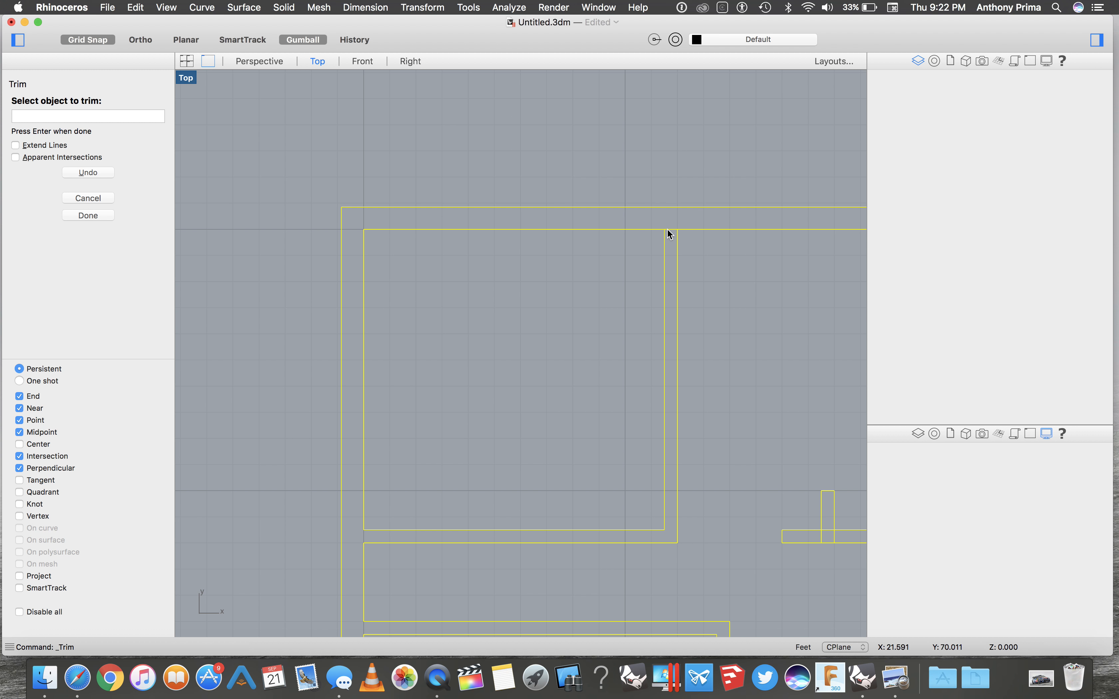
scroll(723, 274, right, 6)
scroll(723, 273, down, 3)
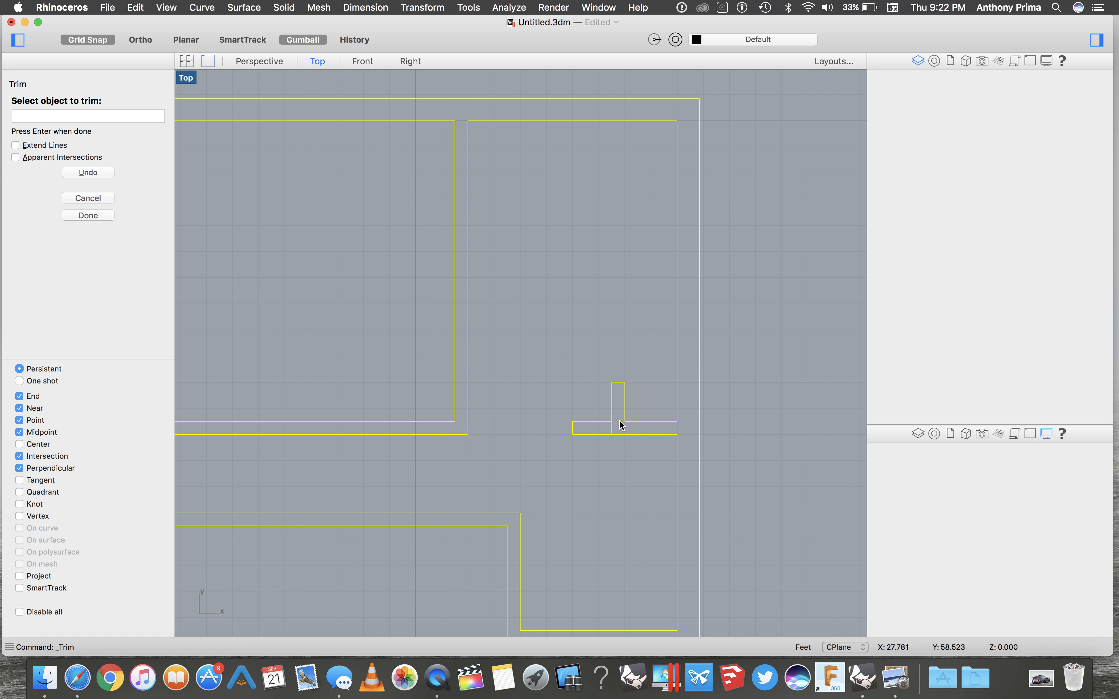
scroll(624, 454, down, 5)
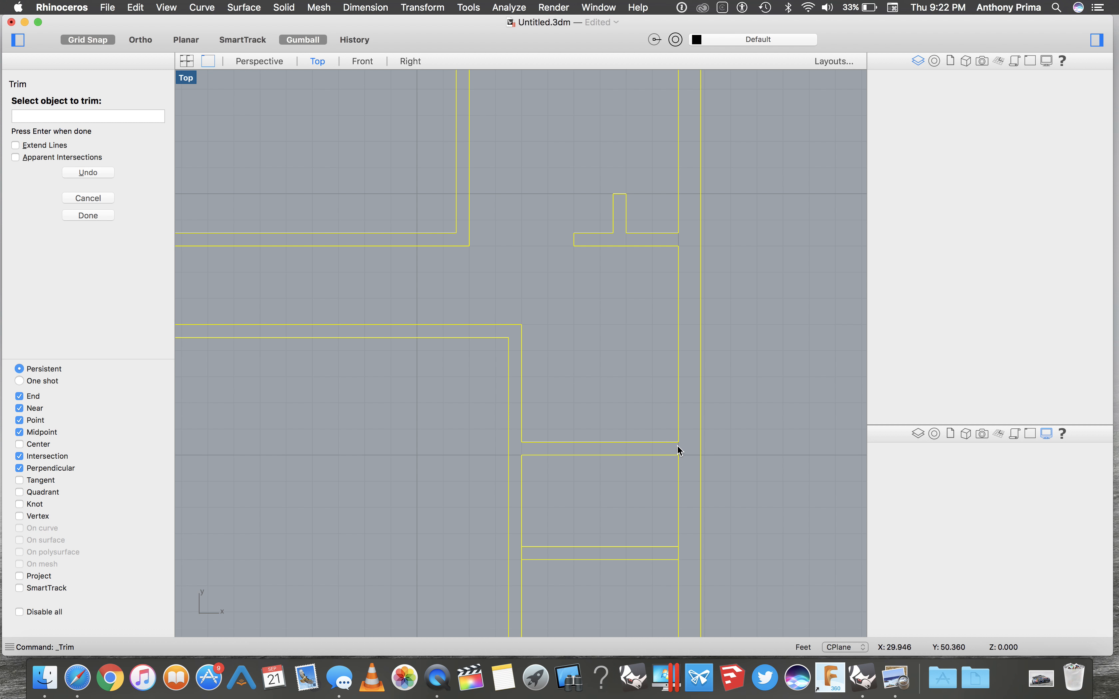
Trim the wall lines crossing the ends of the two short partitions between the small lower-right rooms, and finish trimming.
scroll(509, 504, down, 3)
click(672, 457)
click(517, 458)
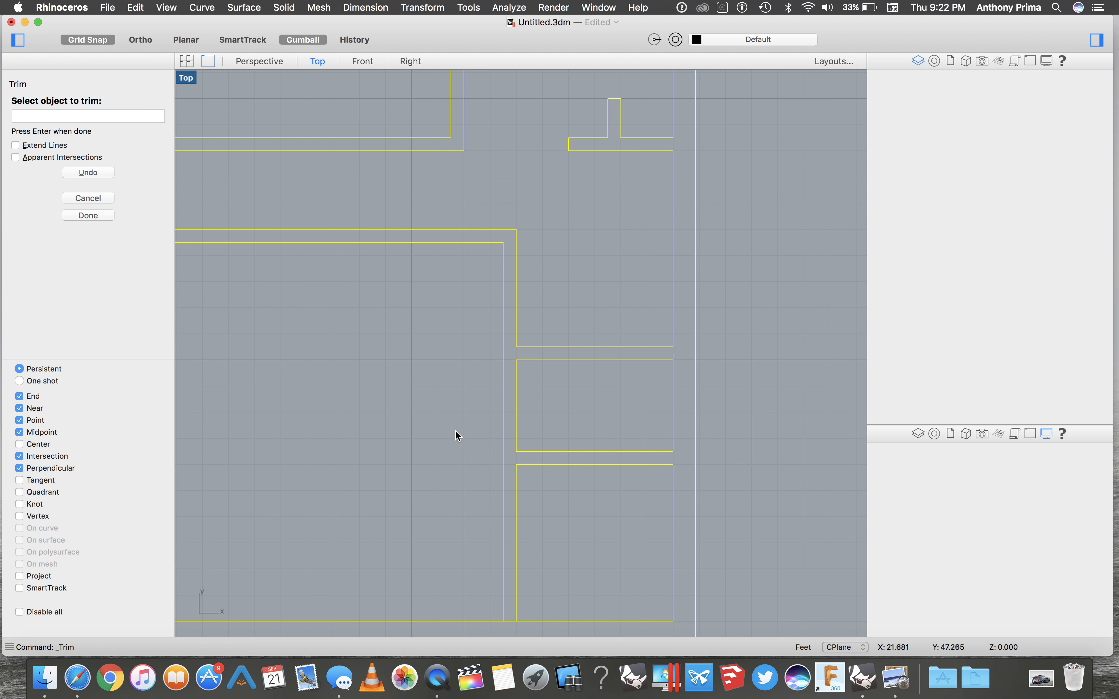
scroll(480, 336, left, 3)
scroll(479, 337, down, 2)
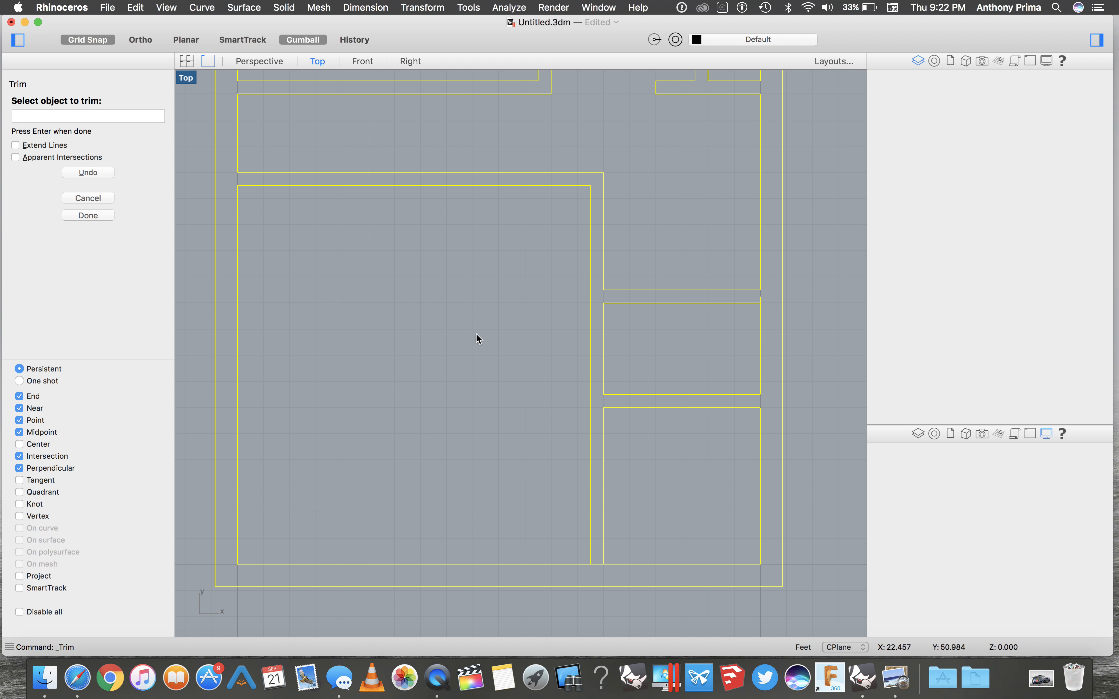
key(Return)
Trim off the leftover stub of the right wall's inner line that extends above the small middle room's corner.
scroll(503, 350, down, 3)
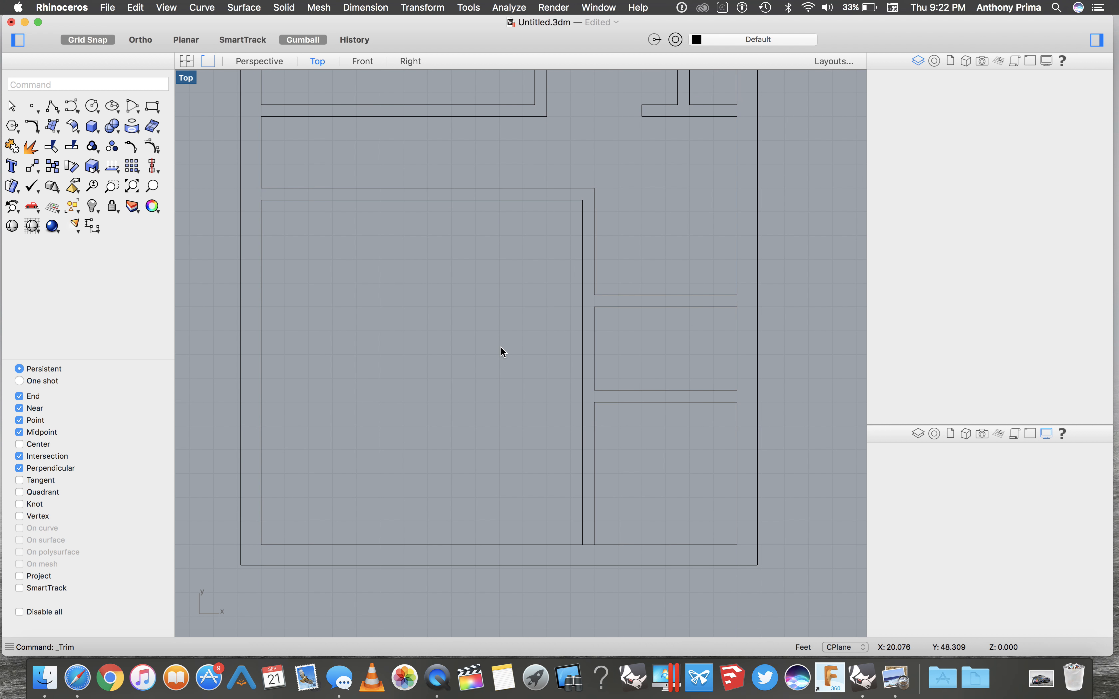
drag(674, 205, 769, 354)
right_click(448, 264)
drag(687, 251, 823, 347)
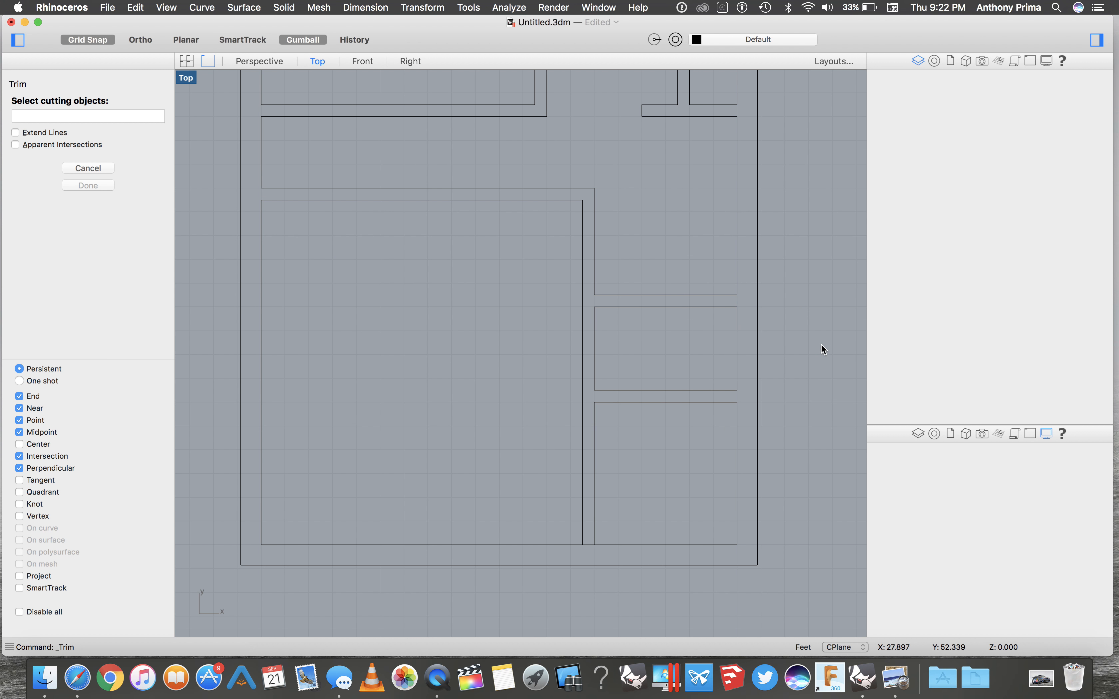
click(731, 296)
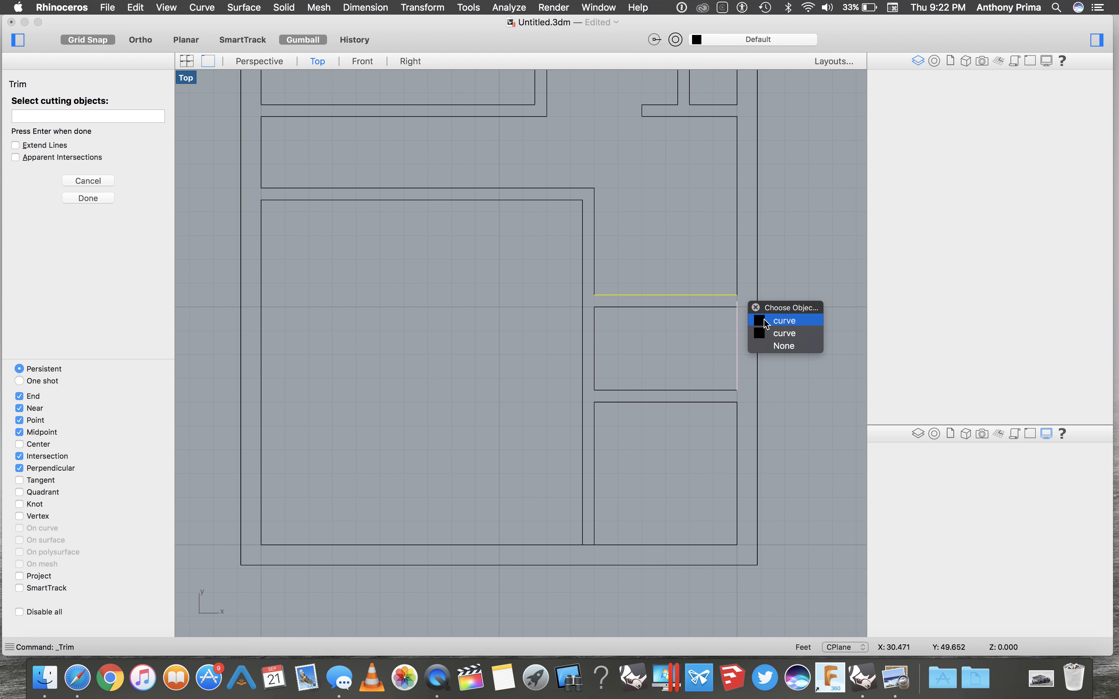
click(765, 320)
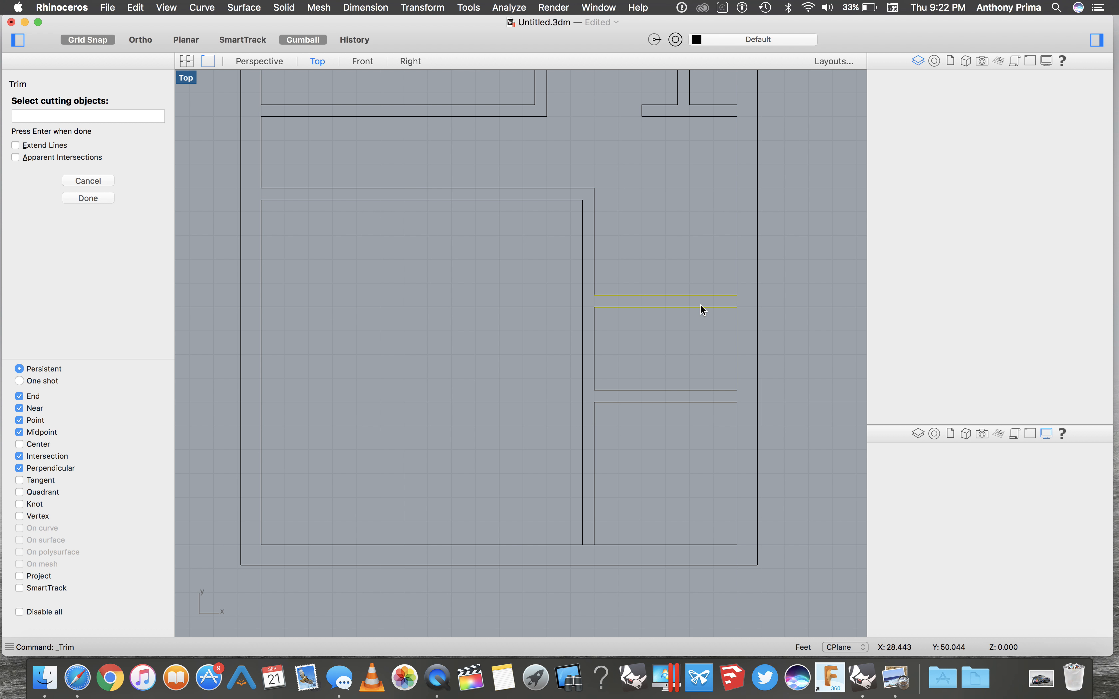
key(Return)
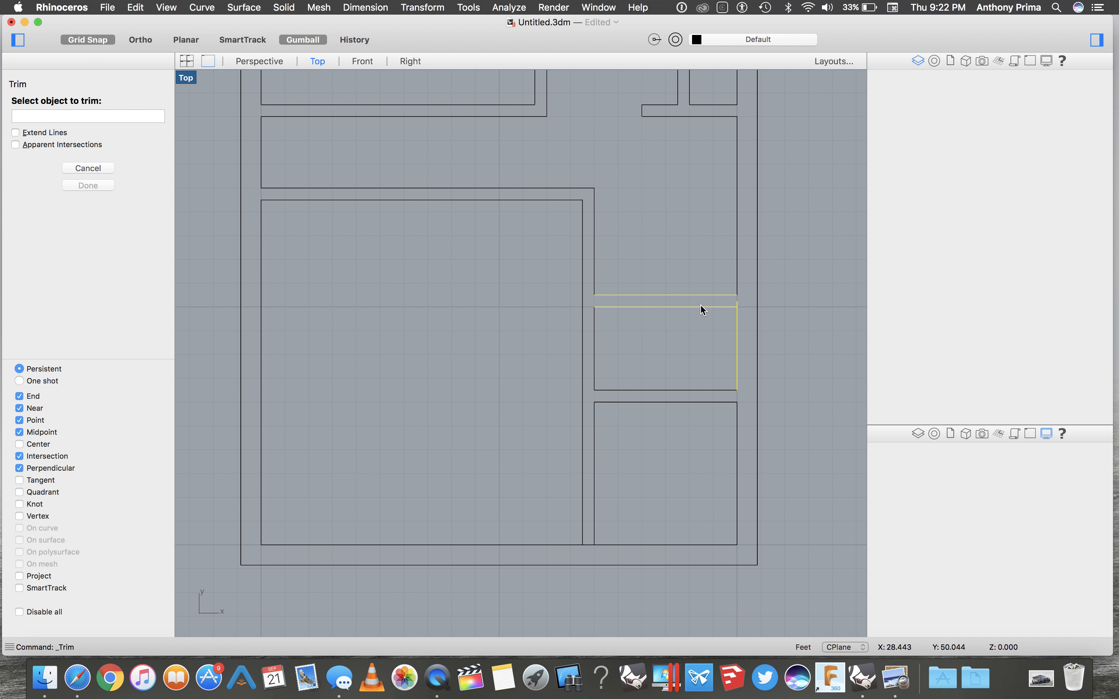
click(737, 303)
click(738, 307)
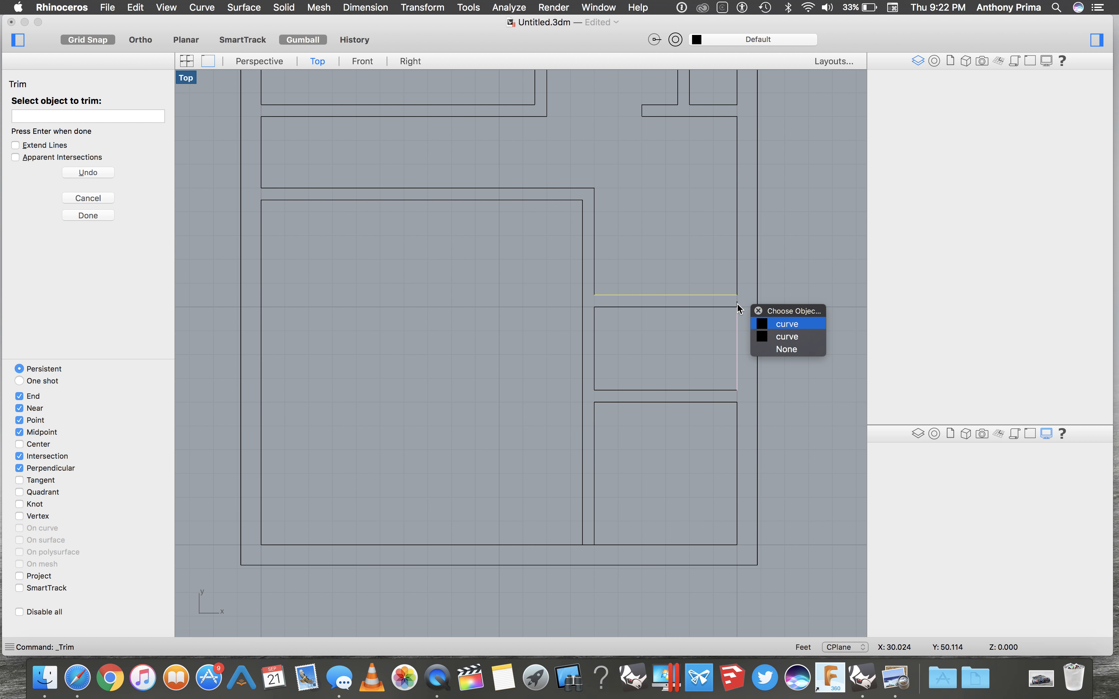
click(736, 300)
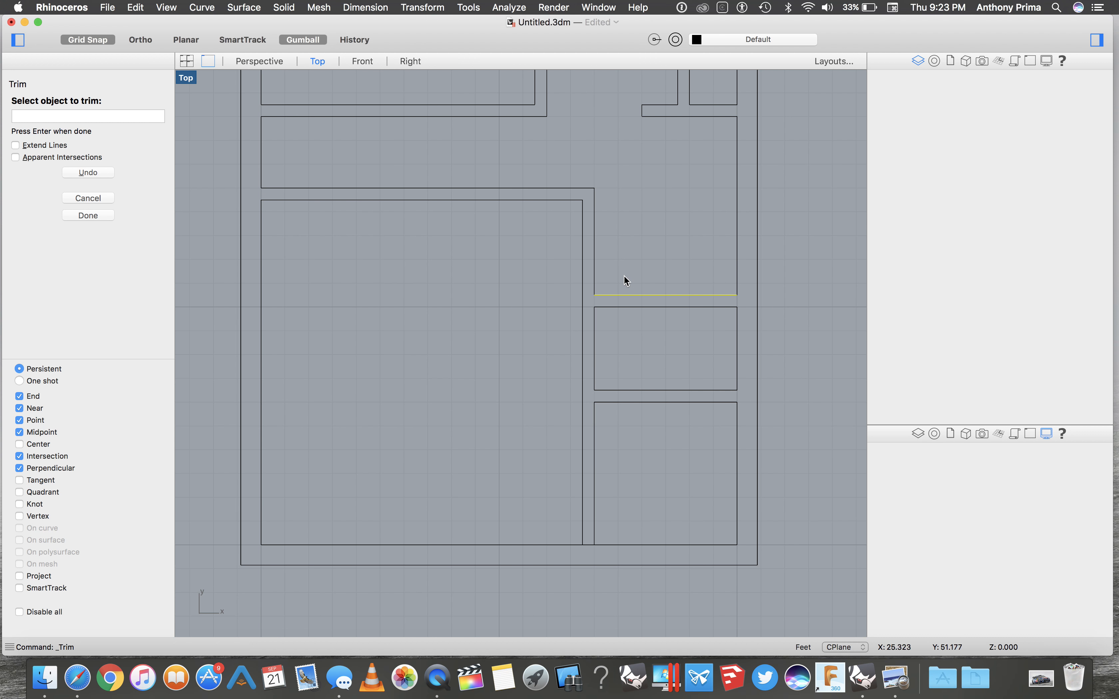
key(Return)
Turn off the Near snap and draw a 0.5-foot polyline across the lower-left room's top wall, 1 foot from the left wall.
scroll(638, 270, down, 5)
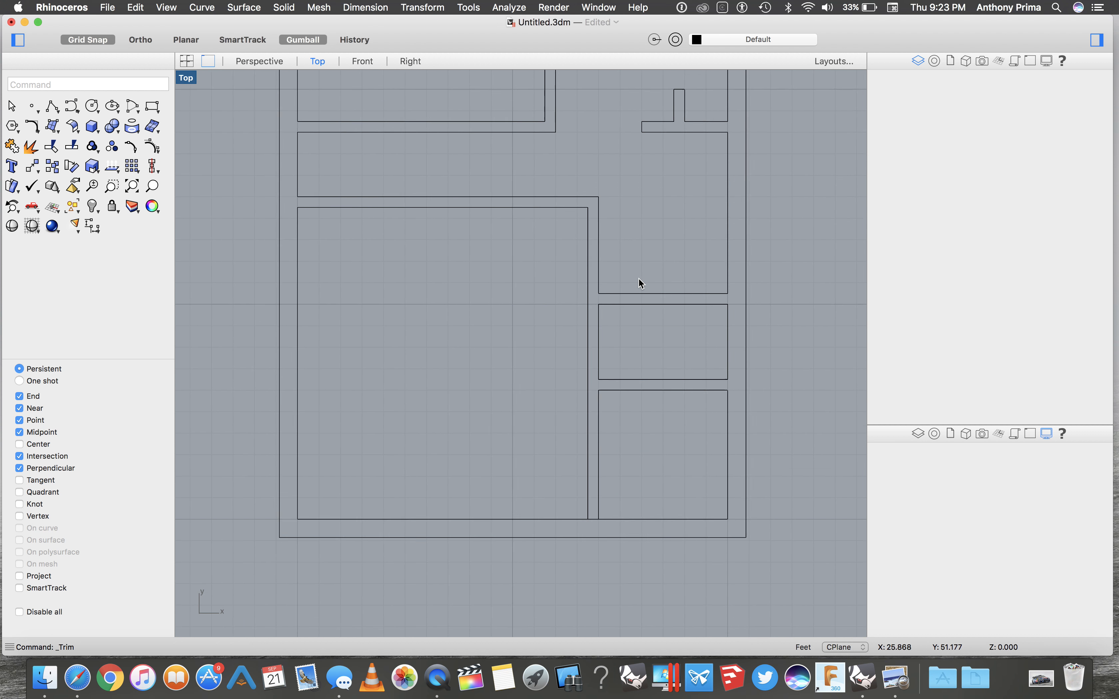
scroll(641, 283, up, 5)
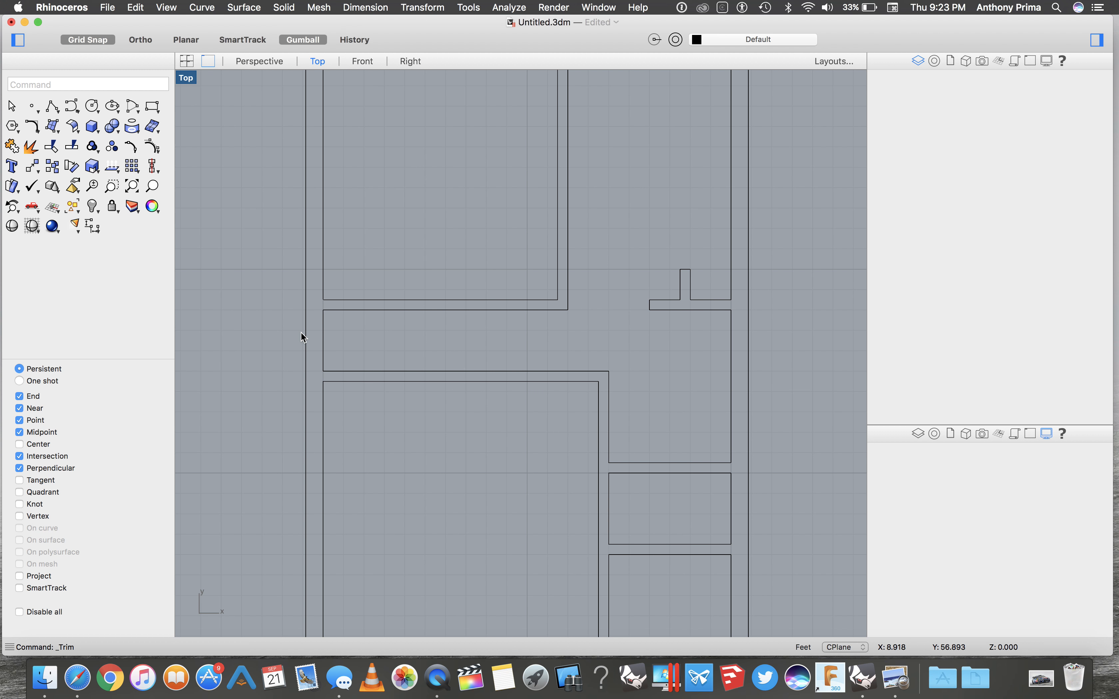
scroll(300, 332, down, 2)
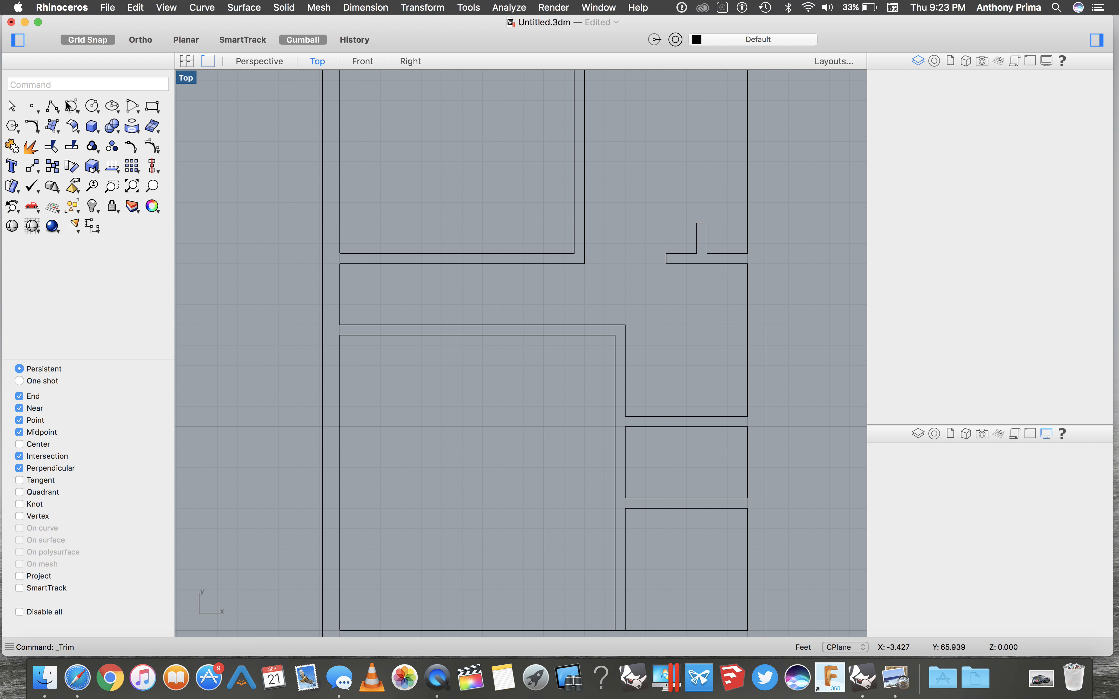
click(52, 106)
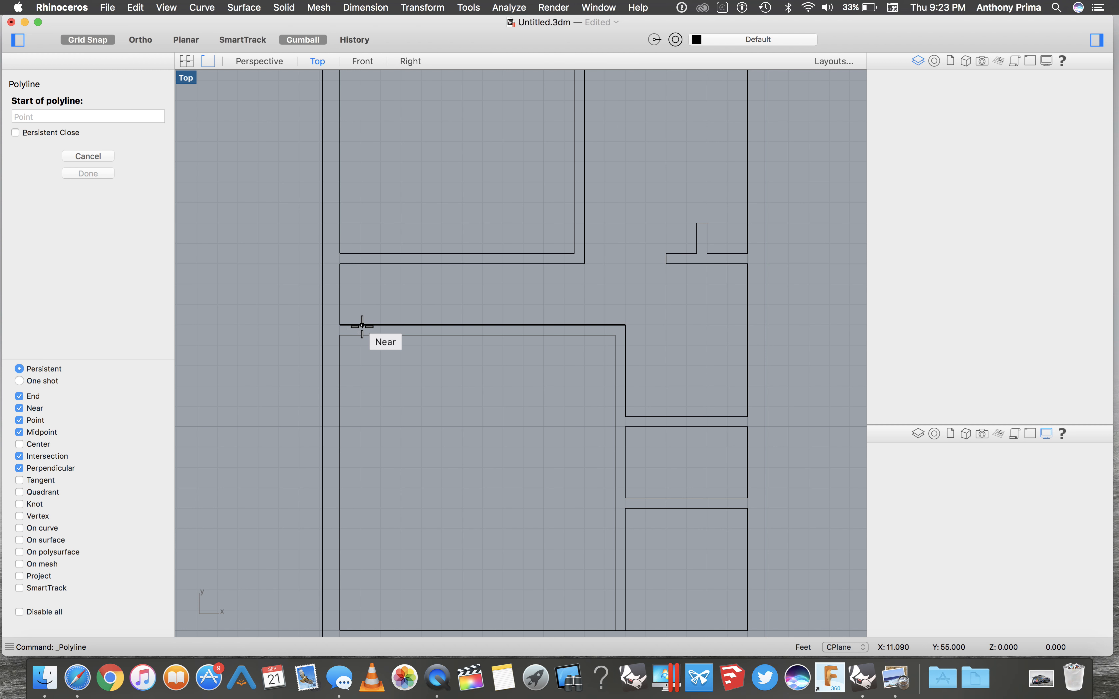
click(19, 409)
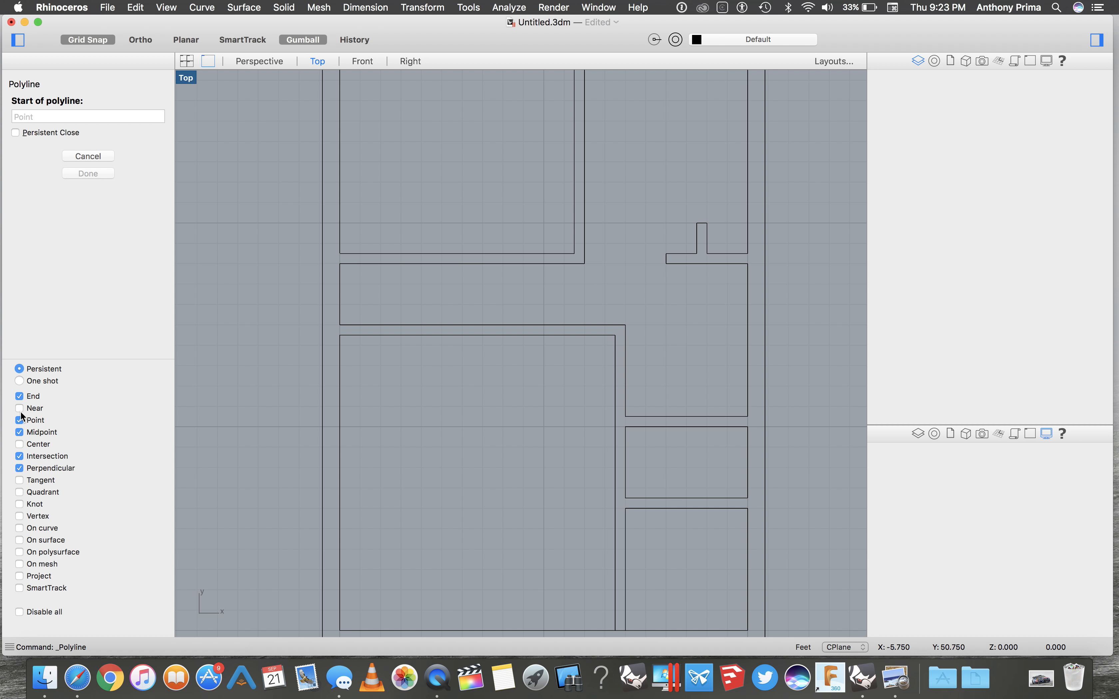
click(359, 324)
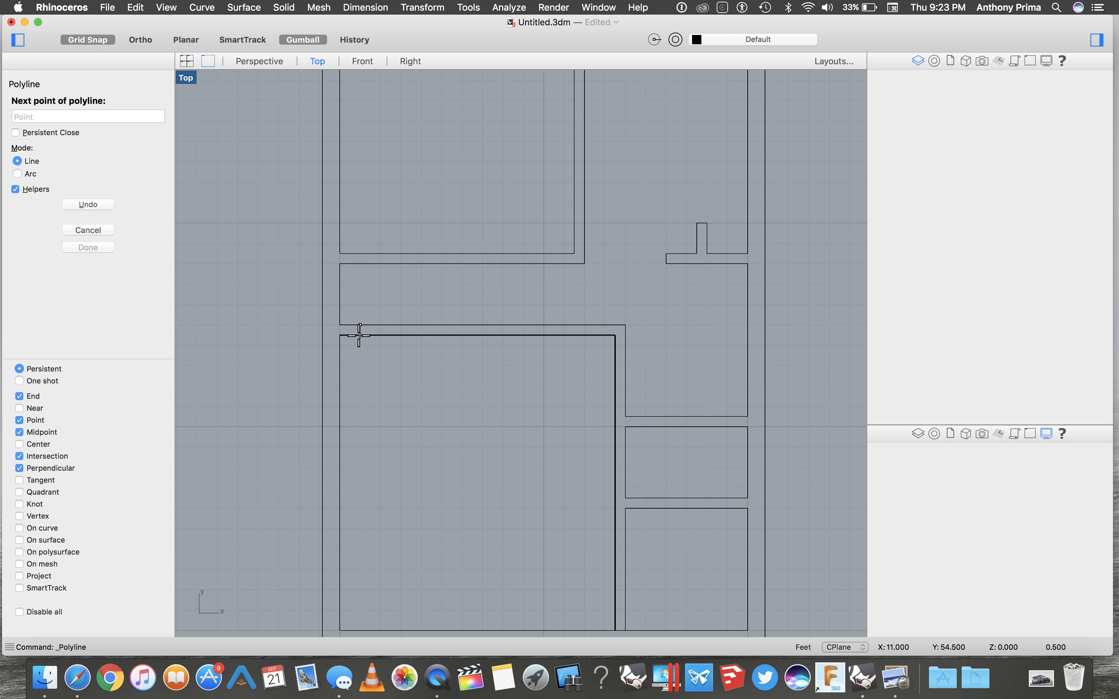
click(359, 335)
key(Return)
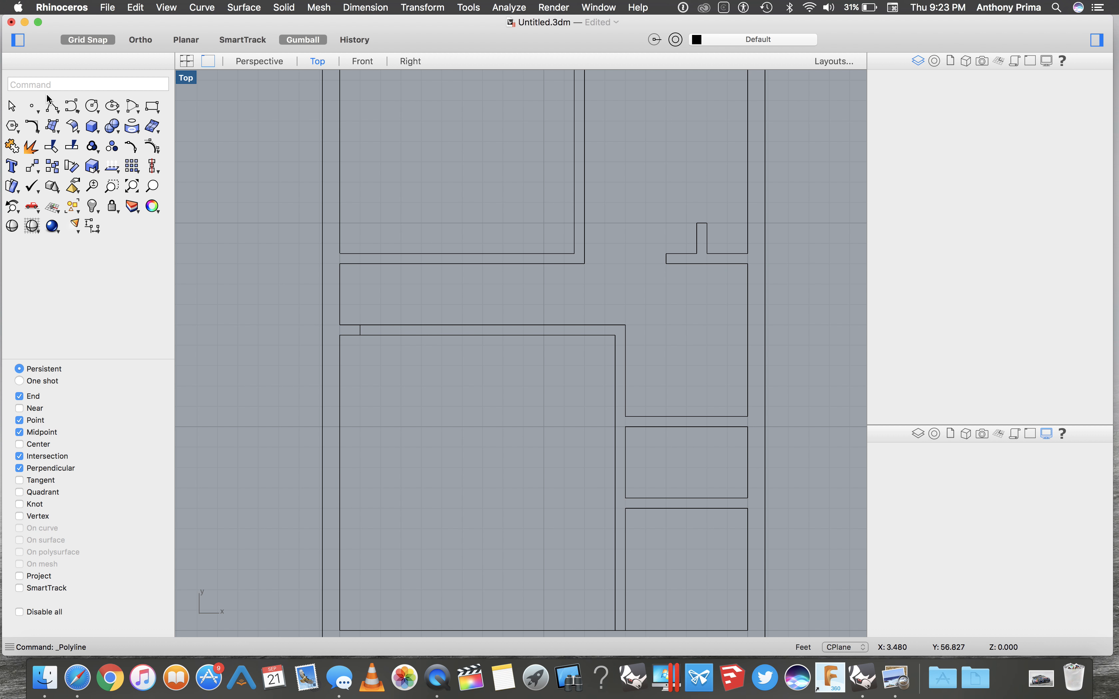
Draw a second polyline across the lower-left room's top wall, 3 feet to the right of the first one.
click(52, 107)
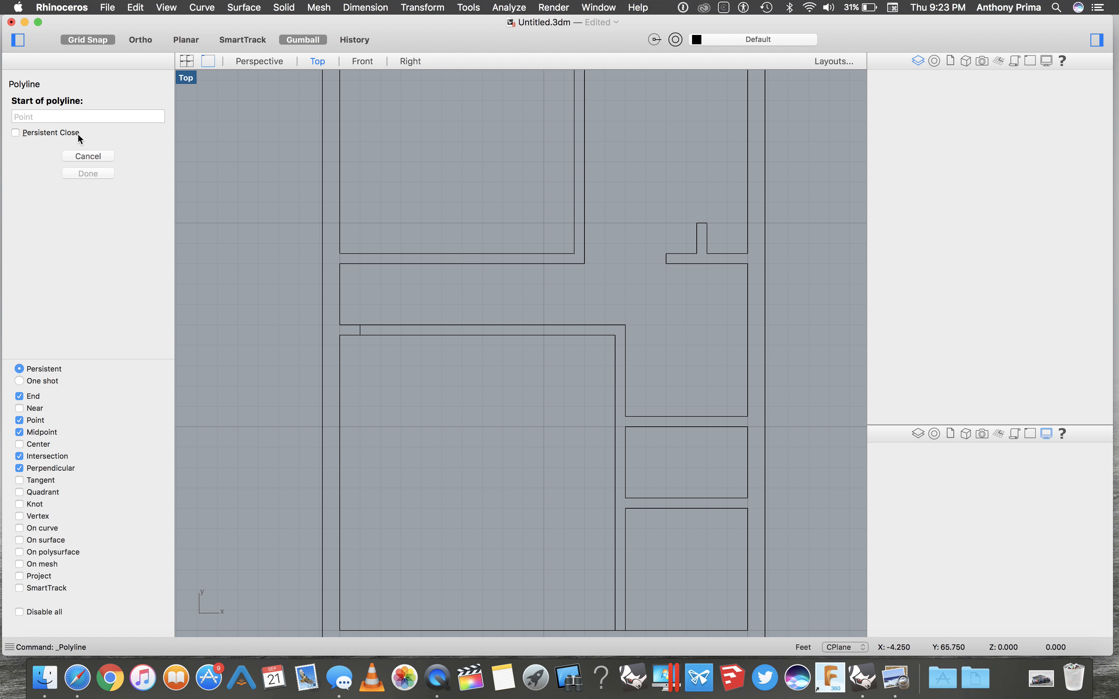
click(421, 325)
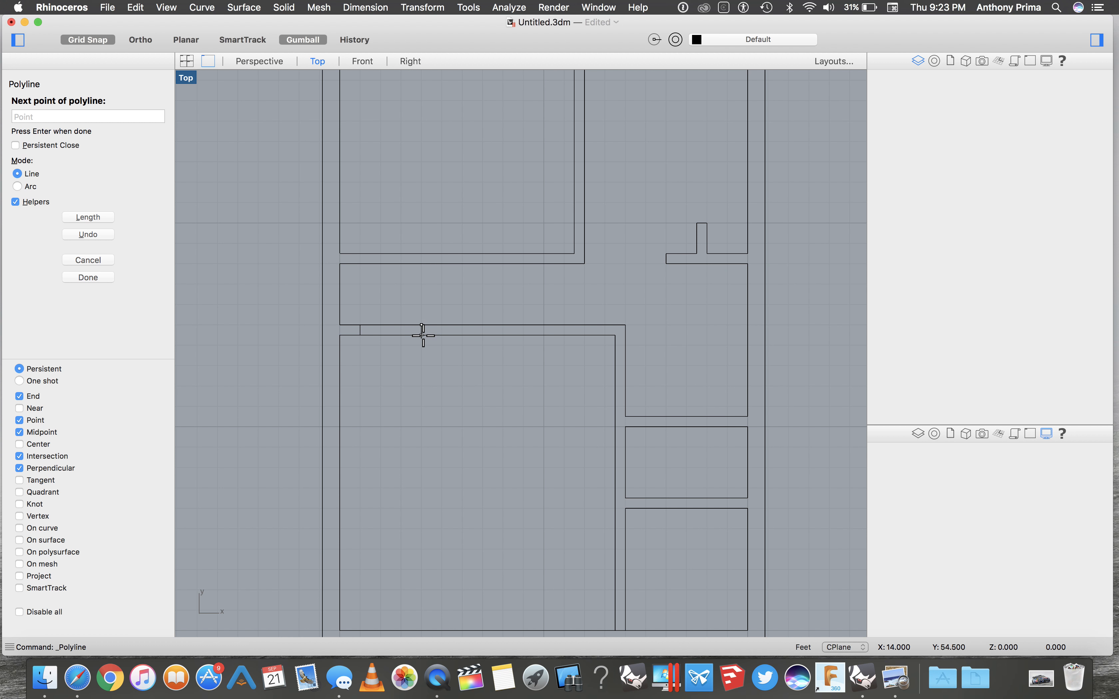
click(422, 335)
click(67, 277)
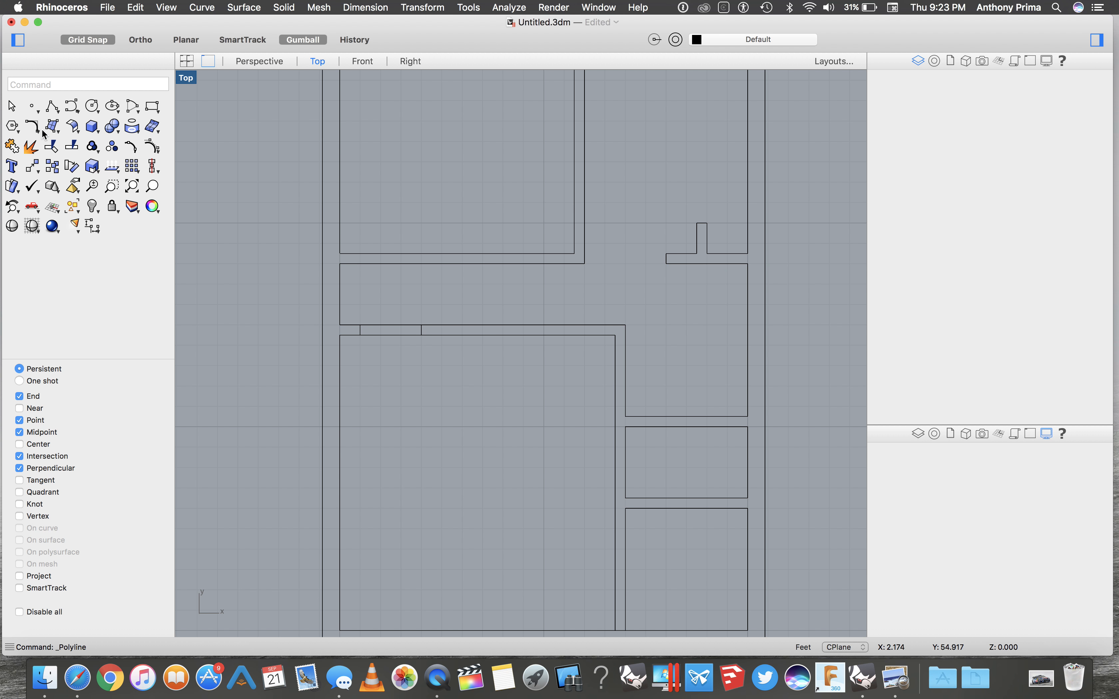
Trim both lines of the lower-left room's top wall between the two cross lines to make a 3-foot door opening.
click(50, 148)
drag(313, 287, 492, 402)
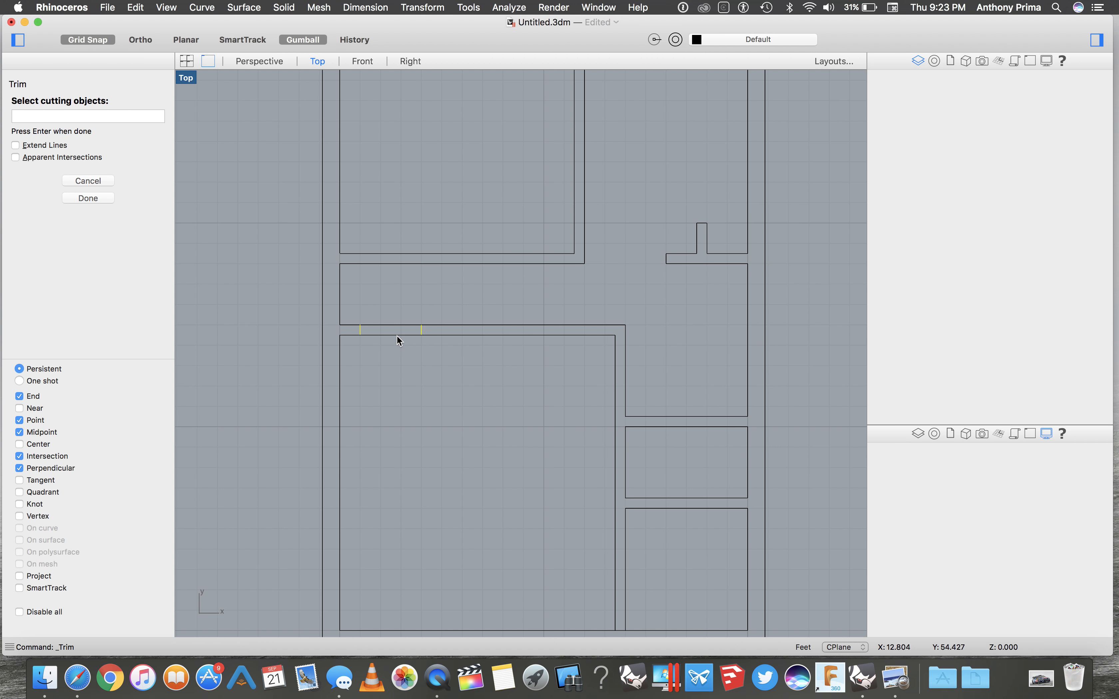
click(397, 325)
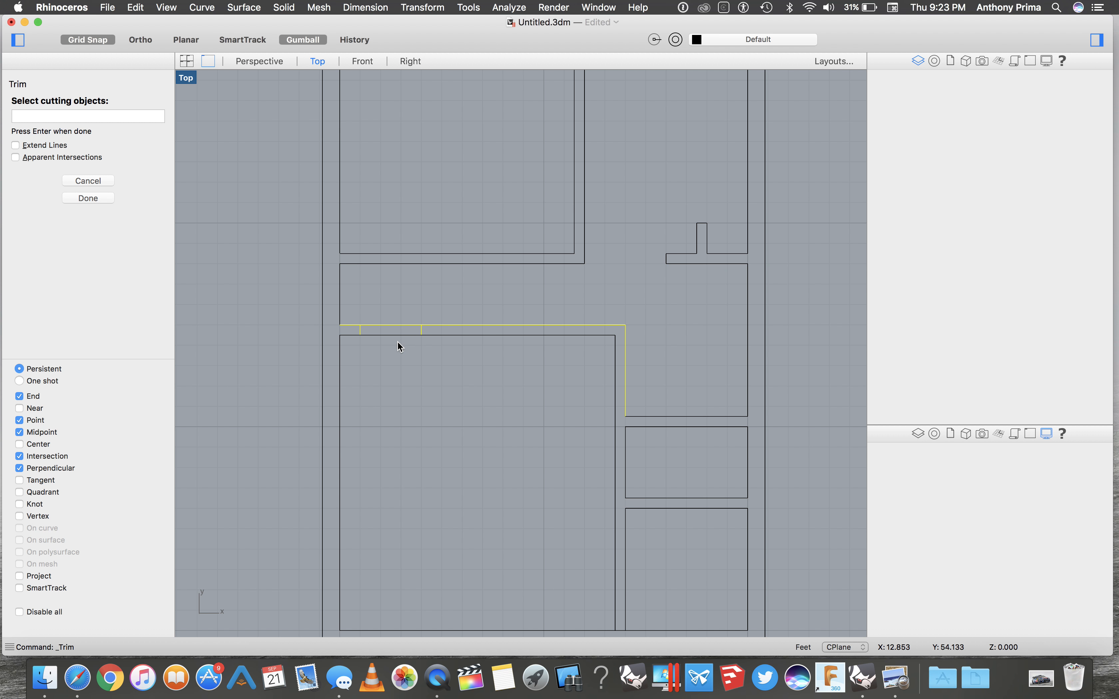
click(397, 335)
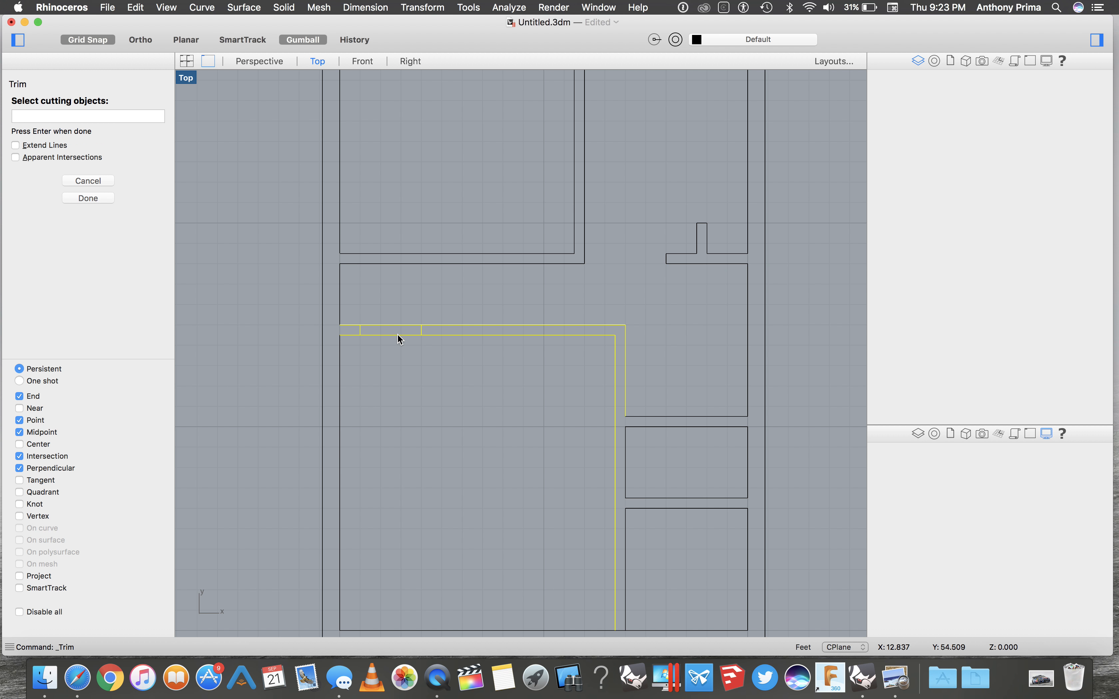
key(Return)
click(396, 328)
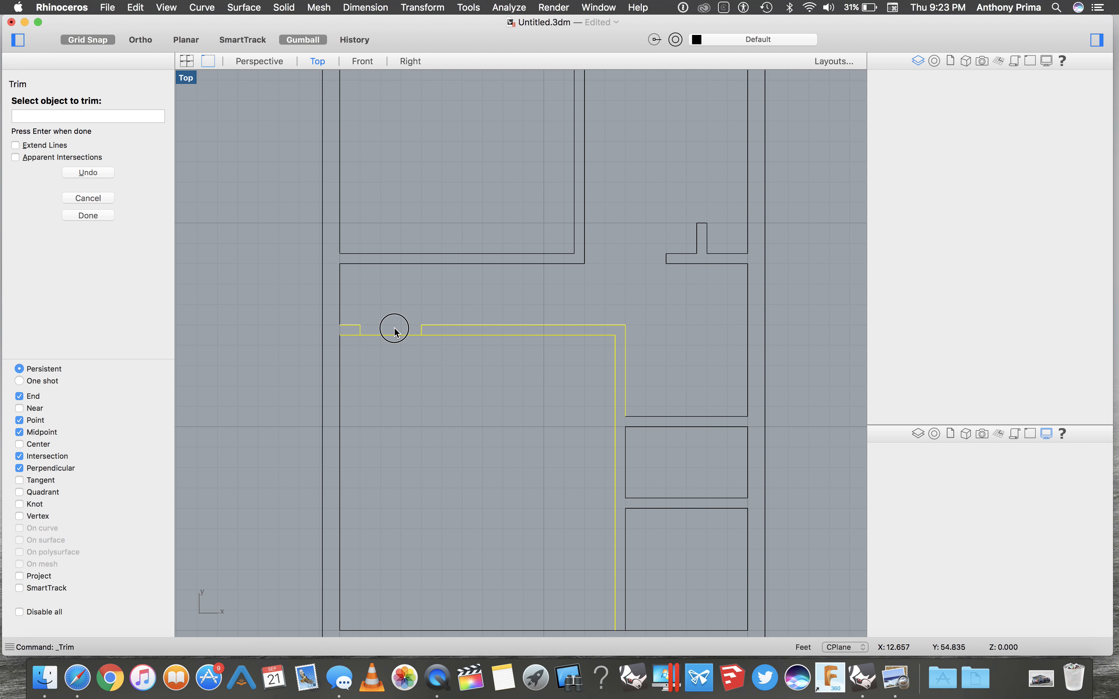
click(395, 334)
key(Return)
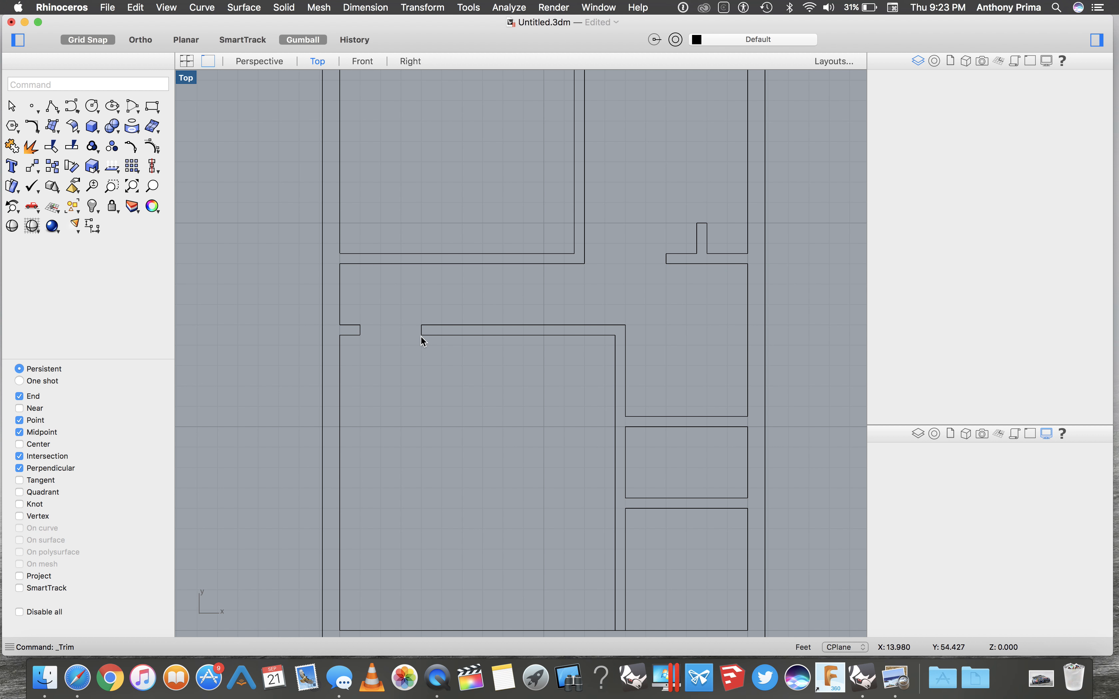
scroll(420, 336, down, 5)
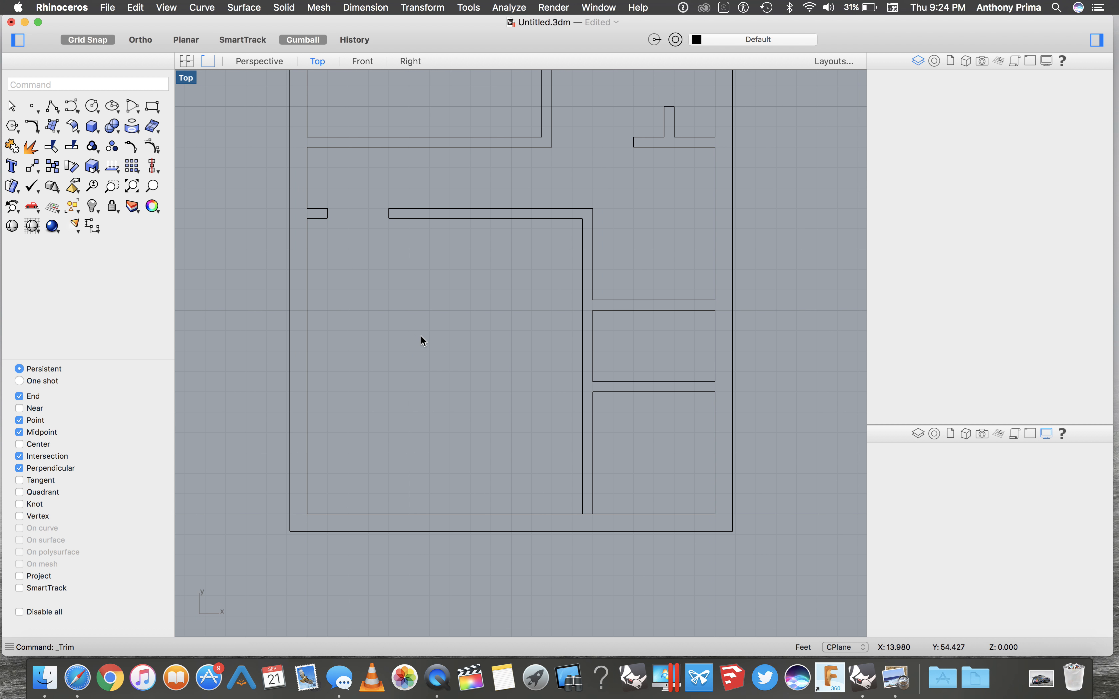
Measure the inside width of the upper-left room with a temporary dimension between its left and right walls, without placing it.
scroll(455, 380, up, 8)
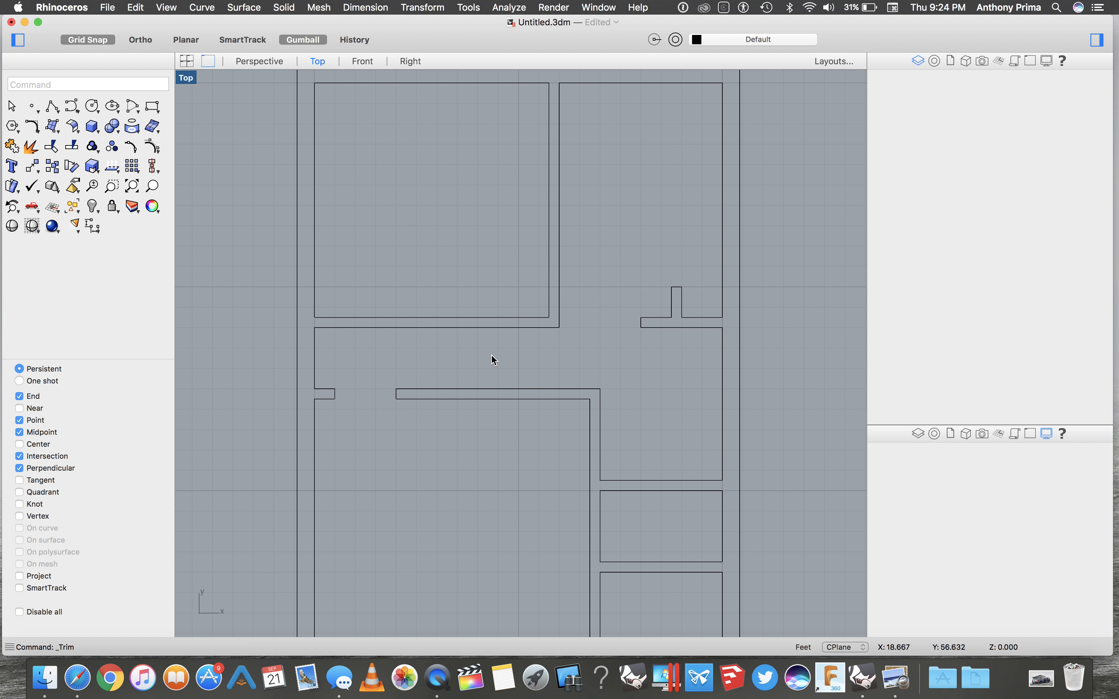
scroll(332, 231, up, 5)
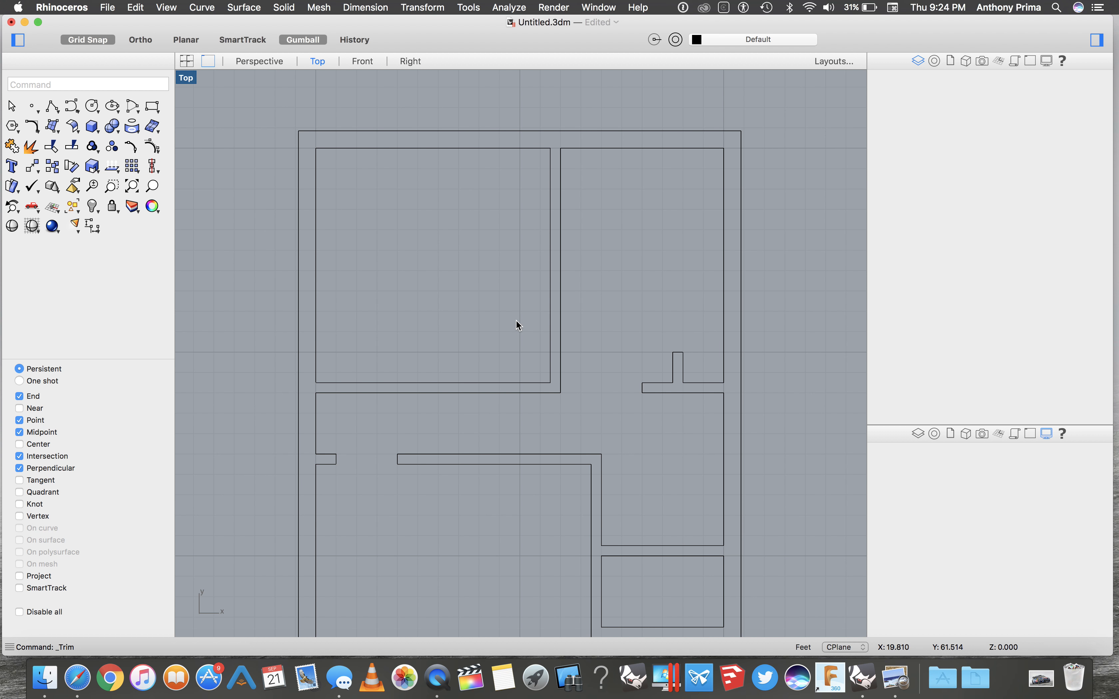
click(364, 7)
click(372, 27)
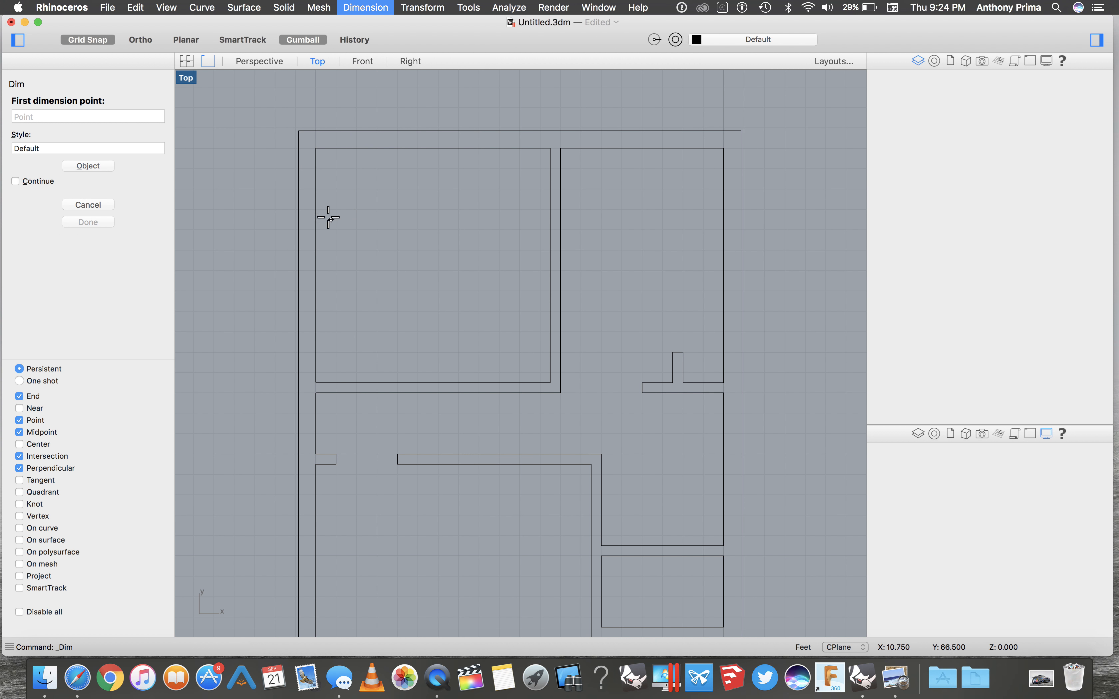
click(313, 209)
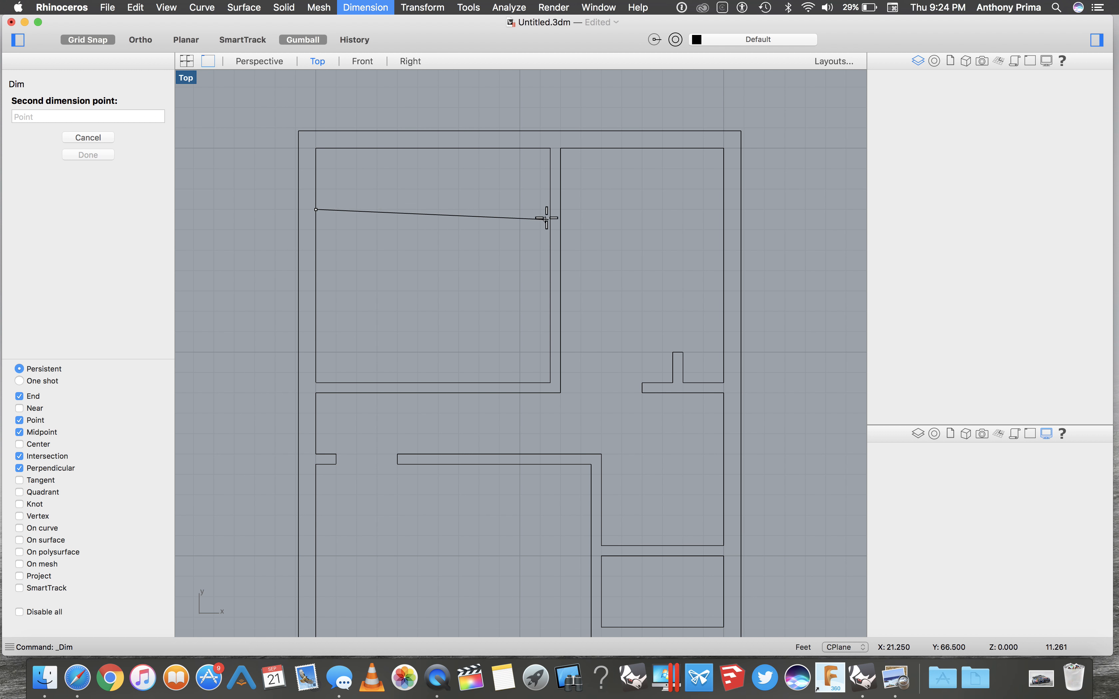
click(550, 209)
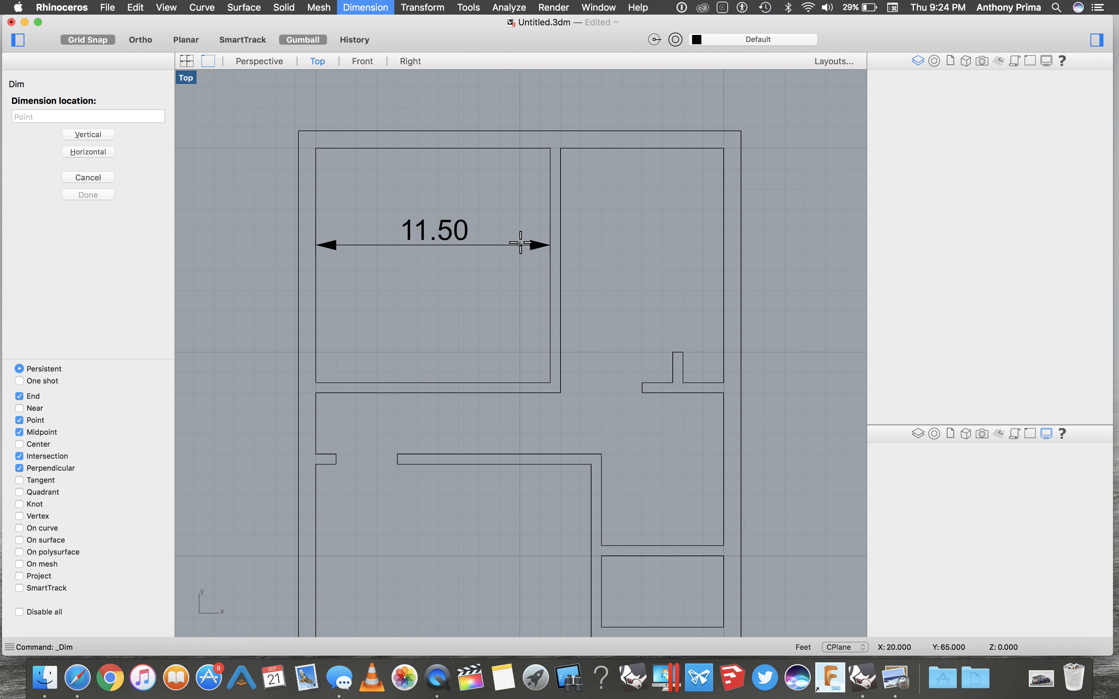
key(Escape)
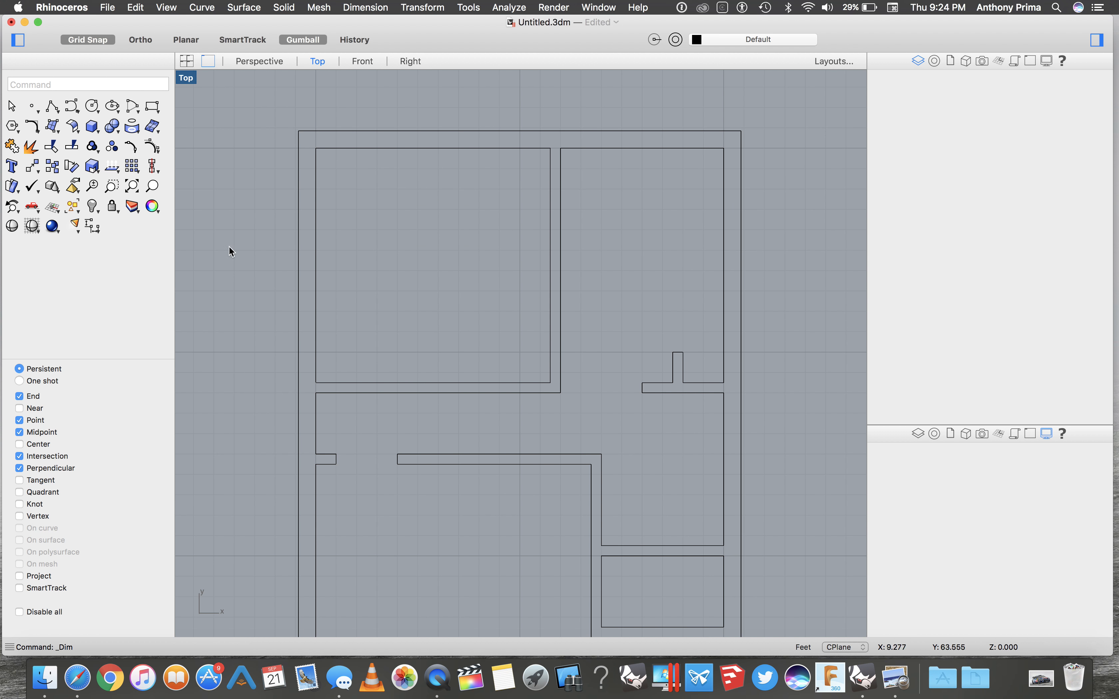
click(438, 678)
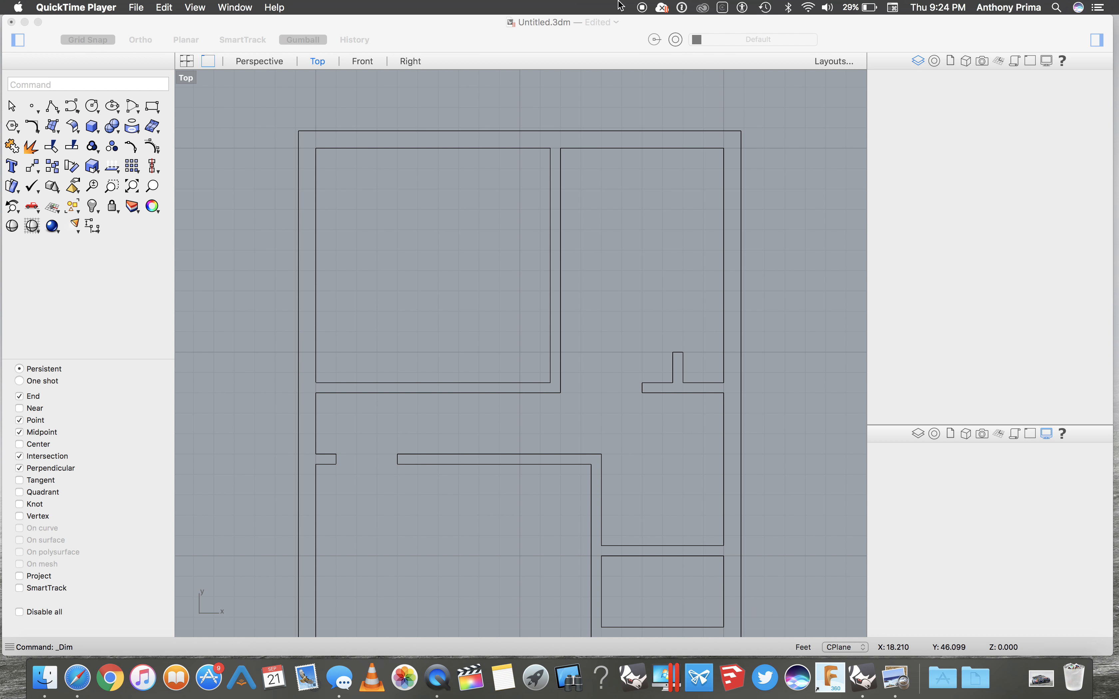